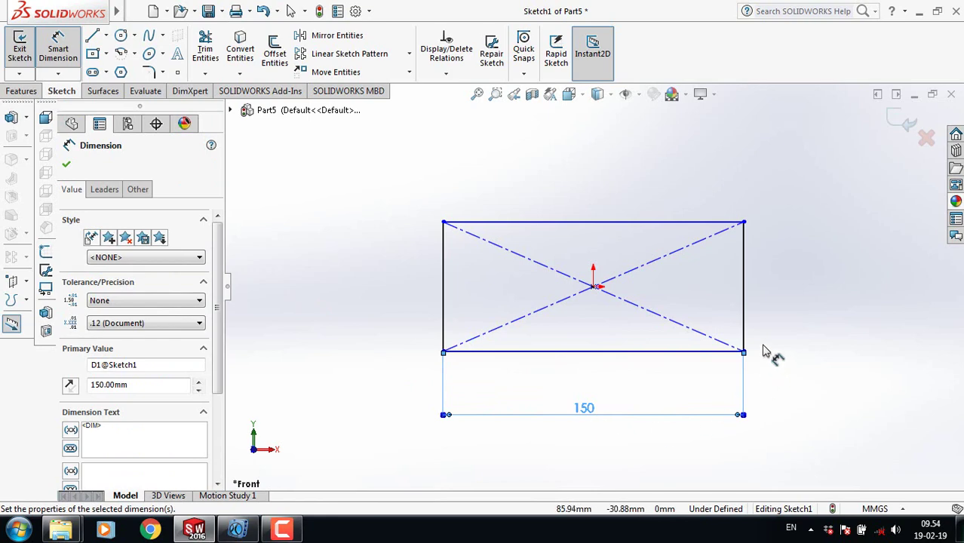
# Dimension the rectangle's vertical side and set its height to 70 mm.
pyautogui.click(749, 317)
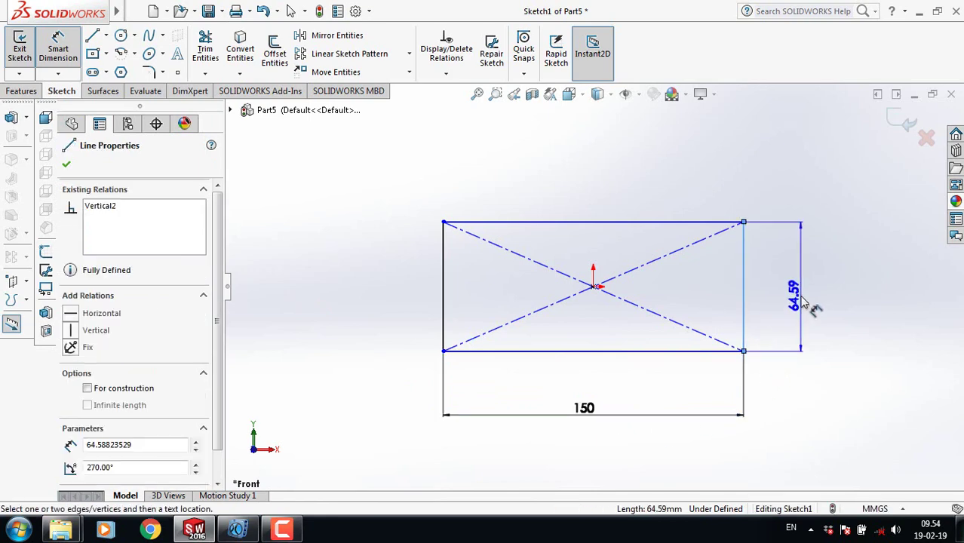
pyautogui.click(805, 302)
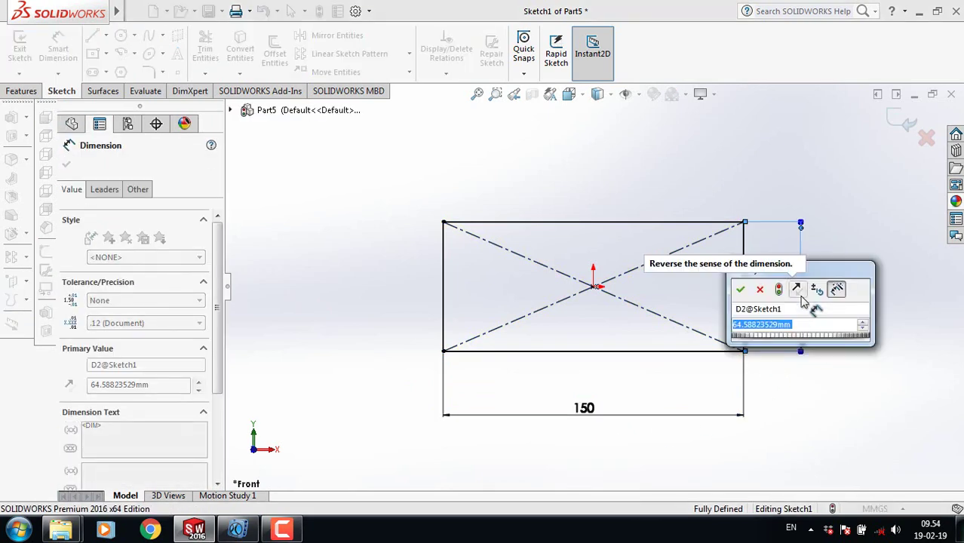
pyautogui.write('7')
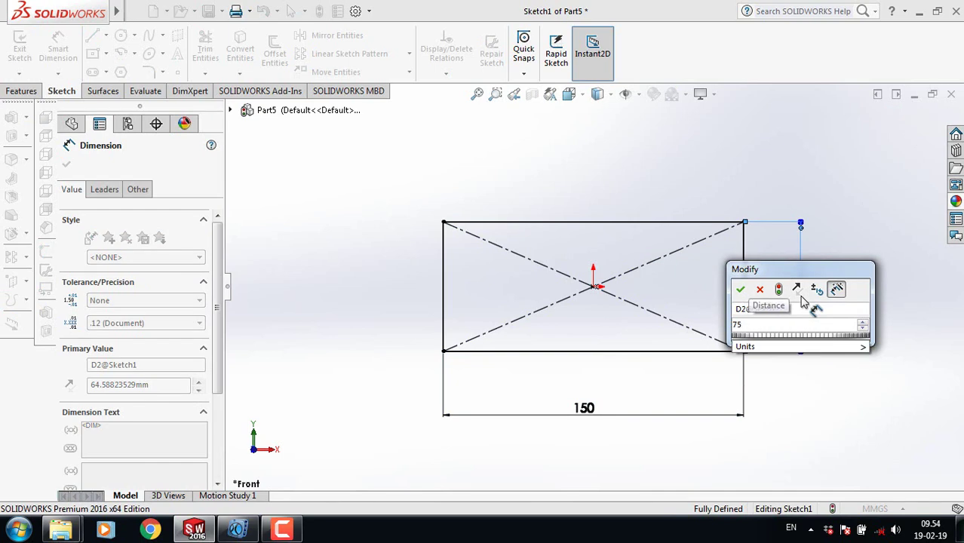
pyautogui.write('0')
pyautogui.press('Return')
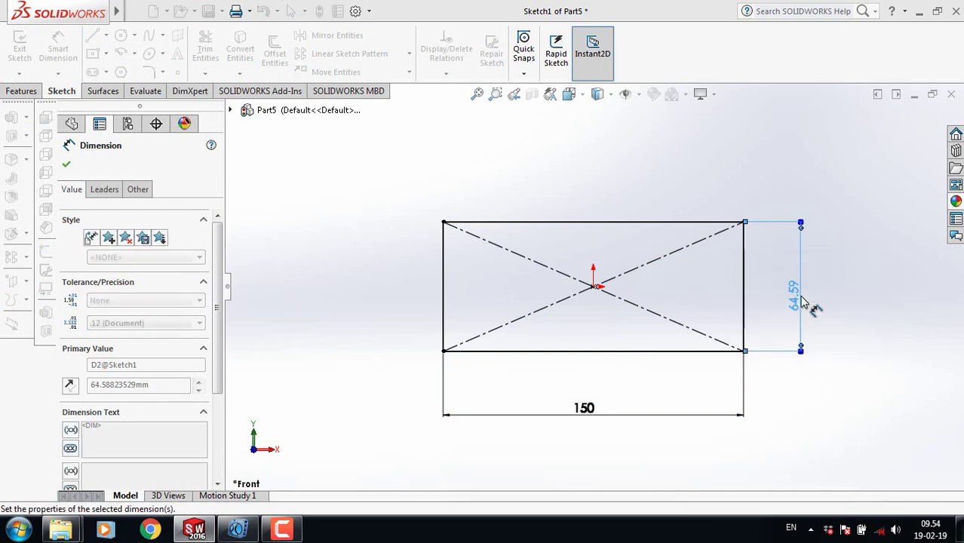
pyautogui.click(67, 165)
# Extrude the rectangle 8 mm with the Mid Plane end condition to form the plate.
pyautogui.click(22, 91)
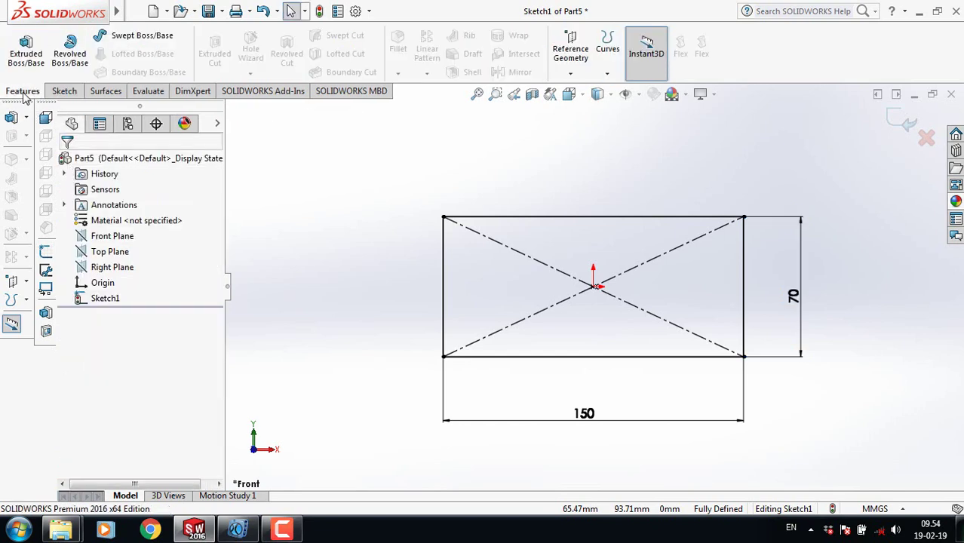
pyautogui.click(29, 61)
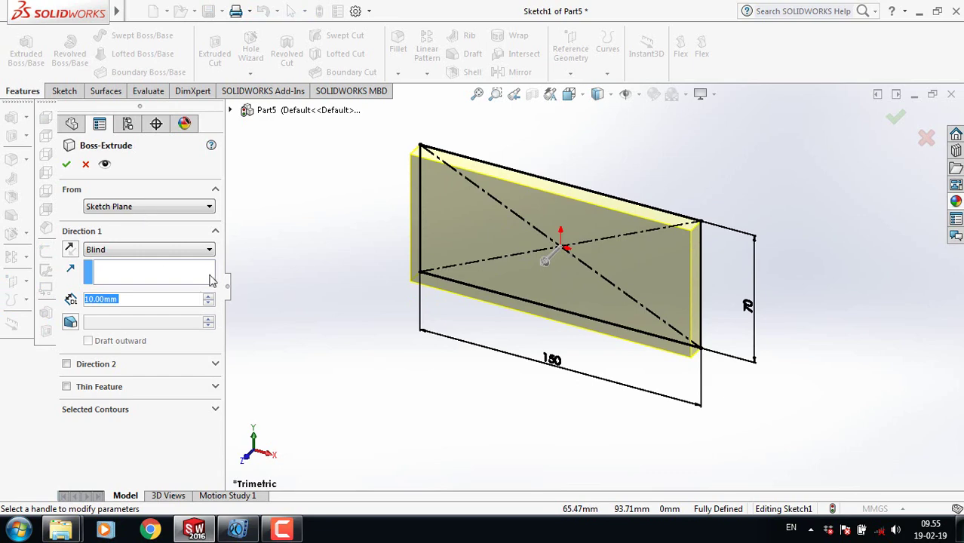
pyautogui.click(202, 255)
pyautogui.click(132, 308)
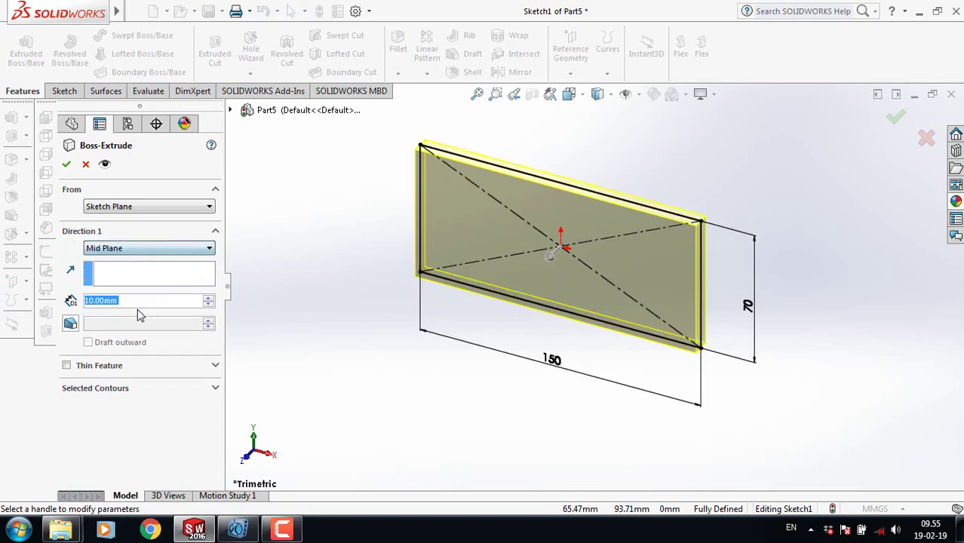
pyautogui.write('8')
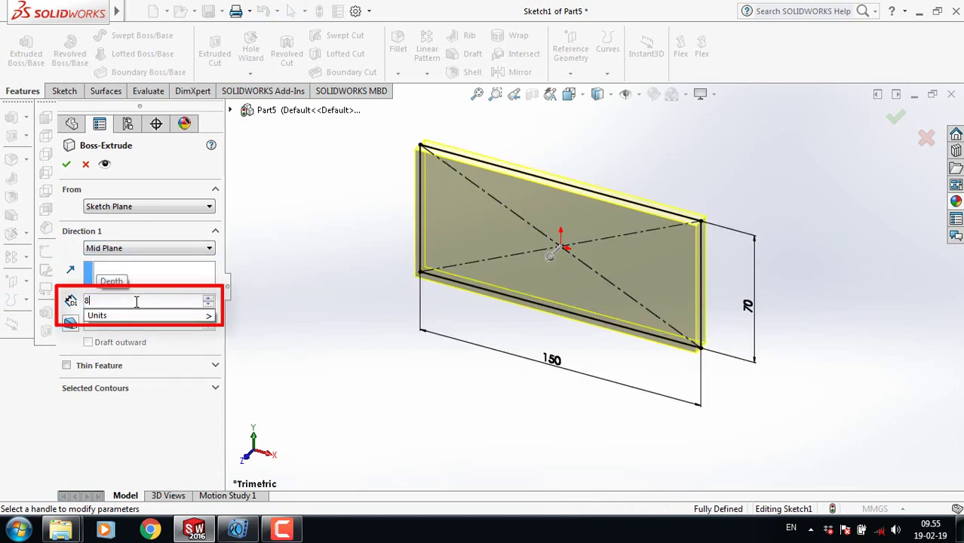
pyautogui.press('Return')
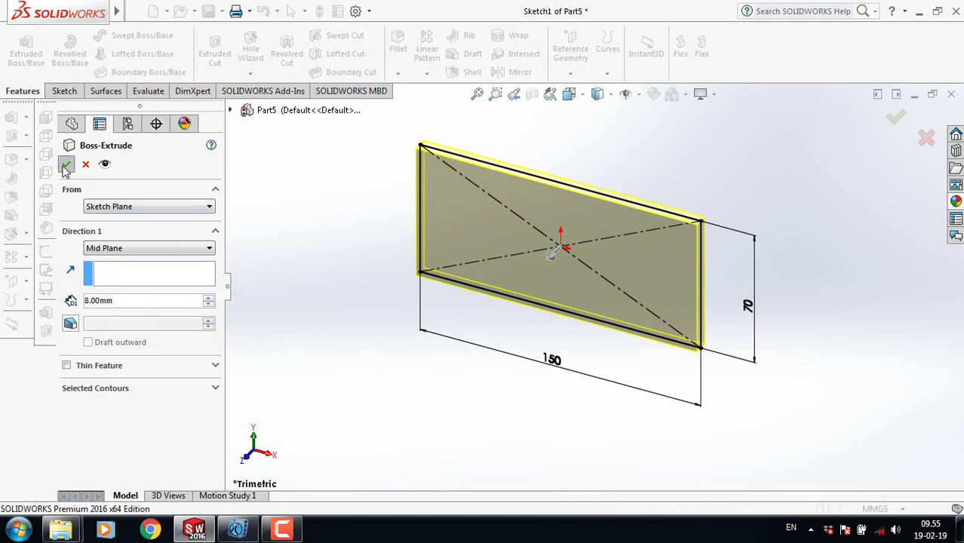
pyautogui.press('Return')
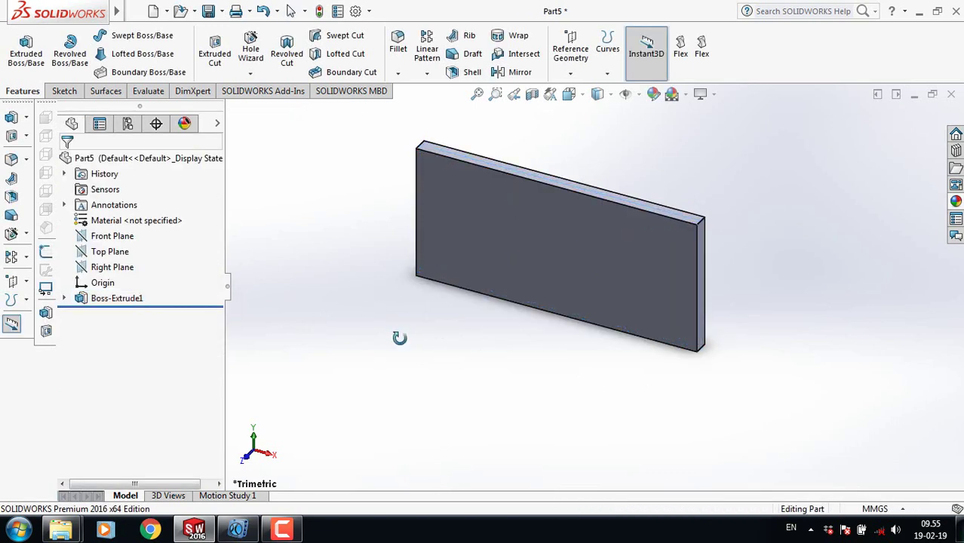
pyautogui.moveTo(400, 338); pyautogui.dragTo(400, 330, button='middle')
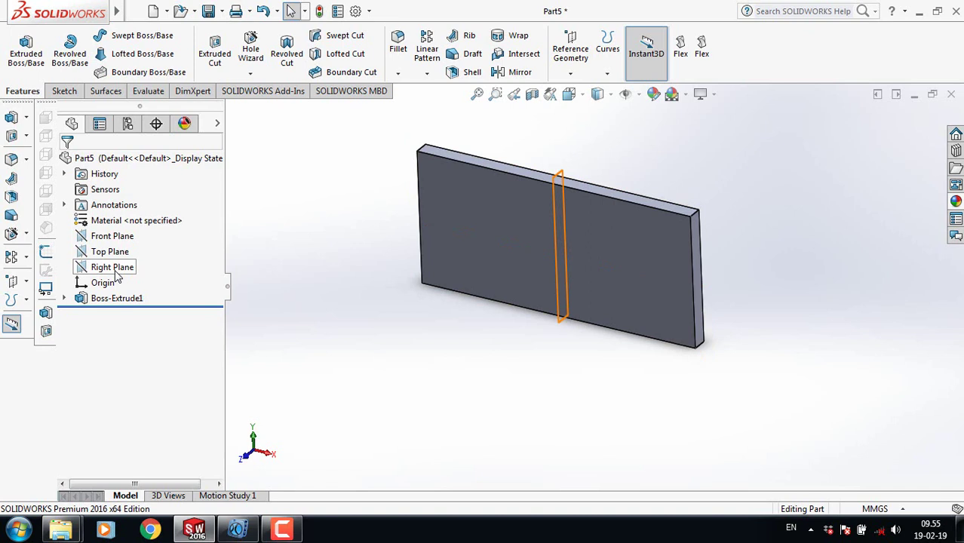
pyautogui.click(116, 275)
pyautogui.click(125, 251)
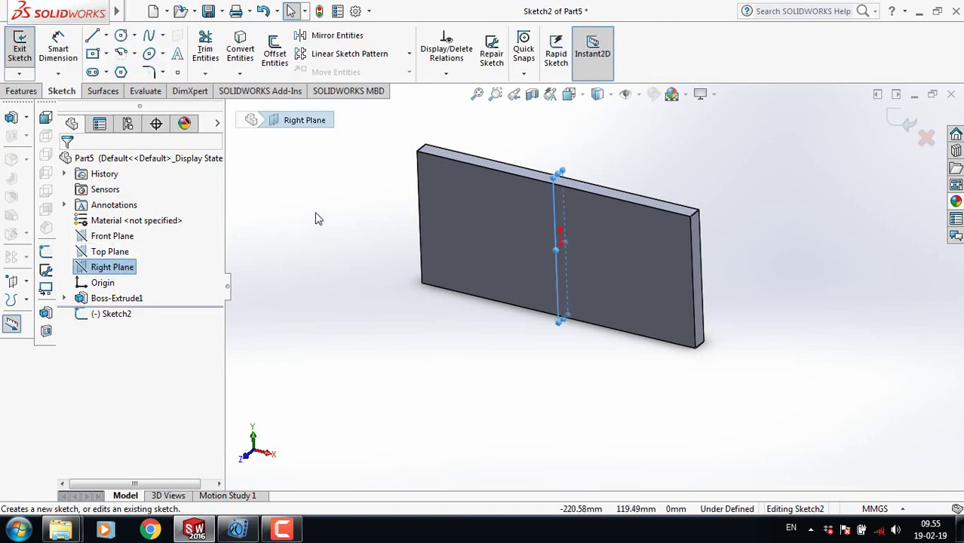
pyautogui.press('space')
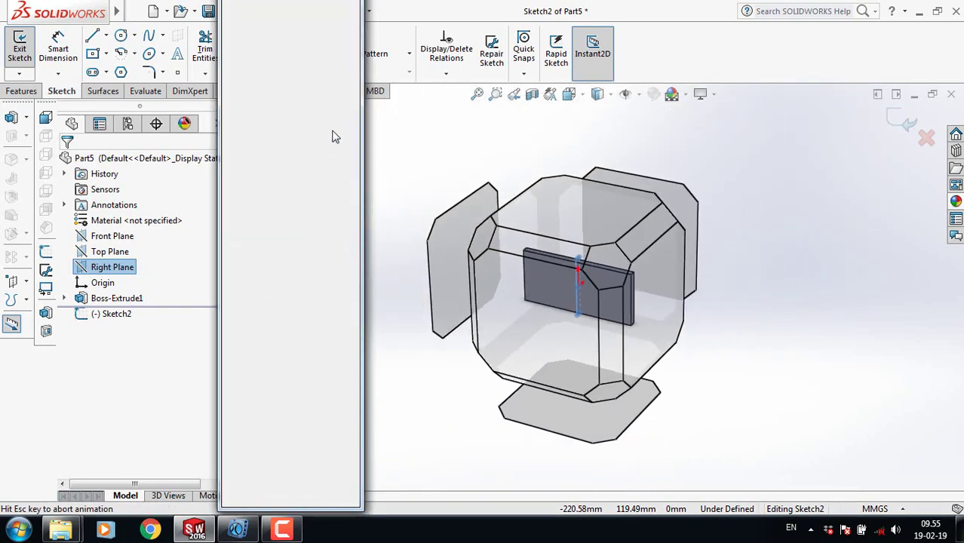
pyautogui.click(350, 48)
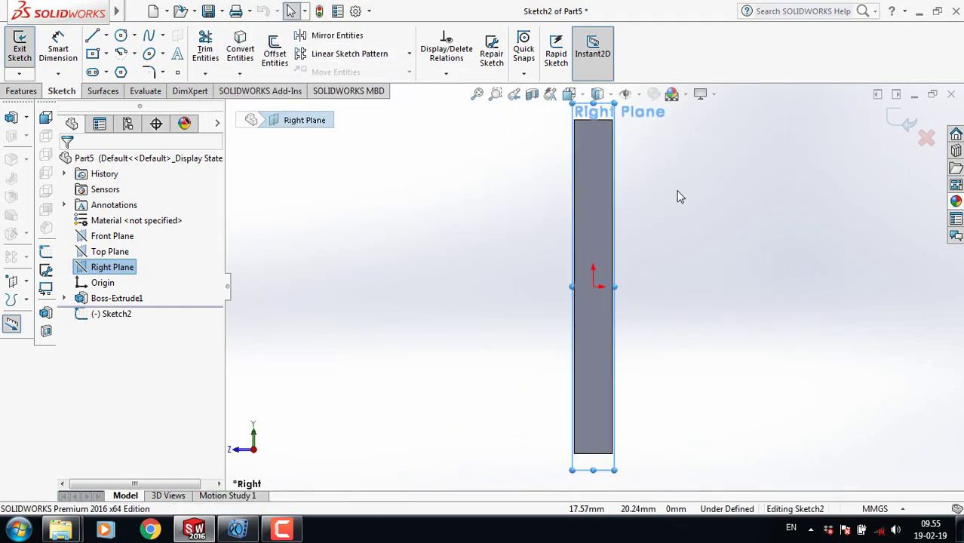
pyautogui.moveTo(679, 241); pyautogui.dragTo(641, 244, button='middle')
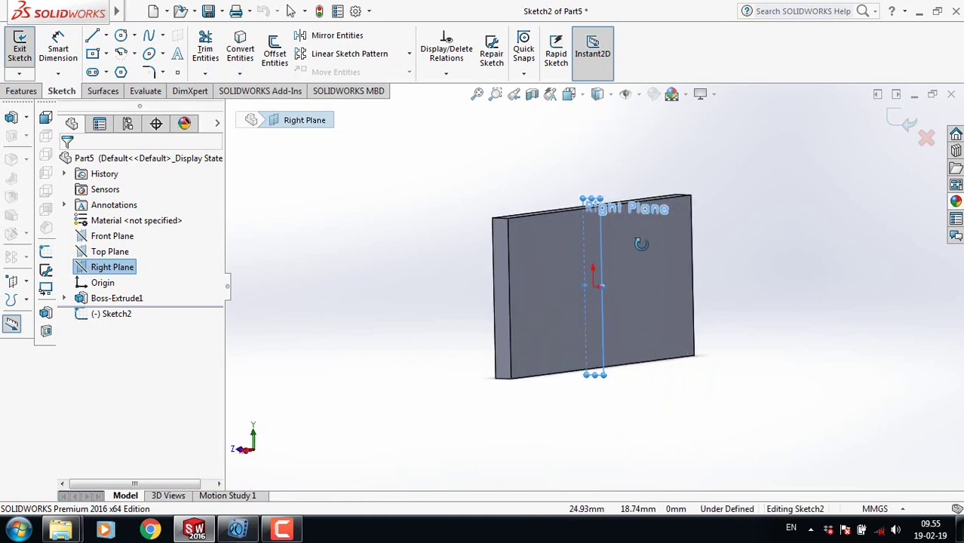
pyautogui.click(900, 130)
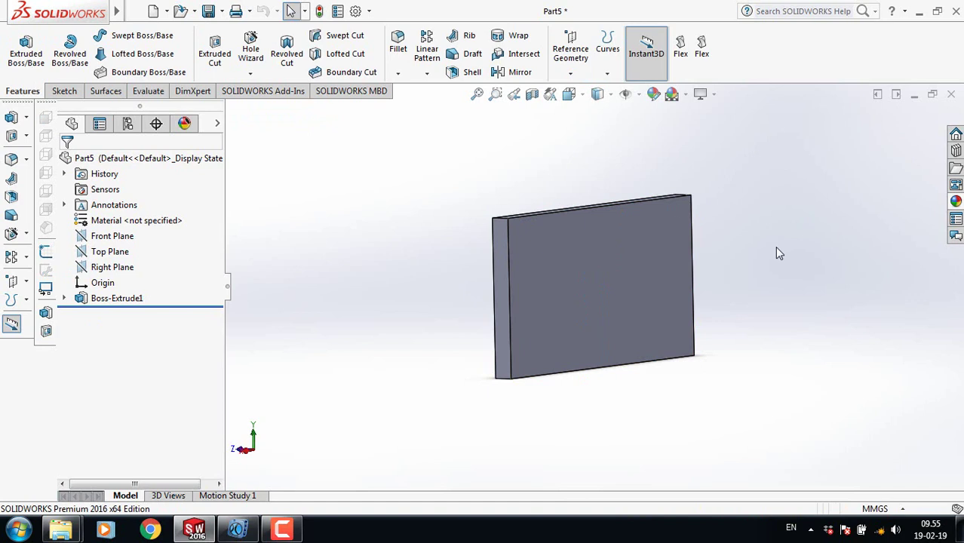
# Create a reference plane offset 75 mm from the Right Plane, at the plate's end face.
pyautogui.click(115, 272)
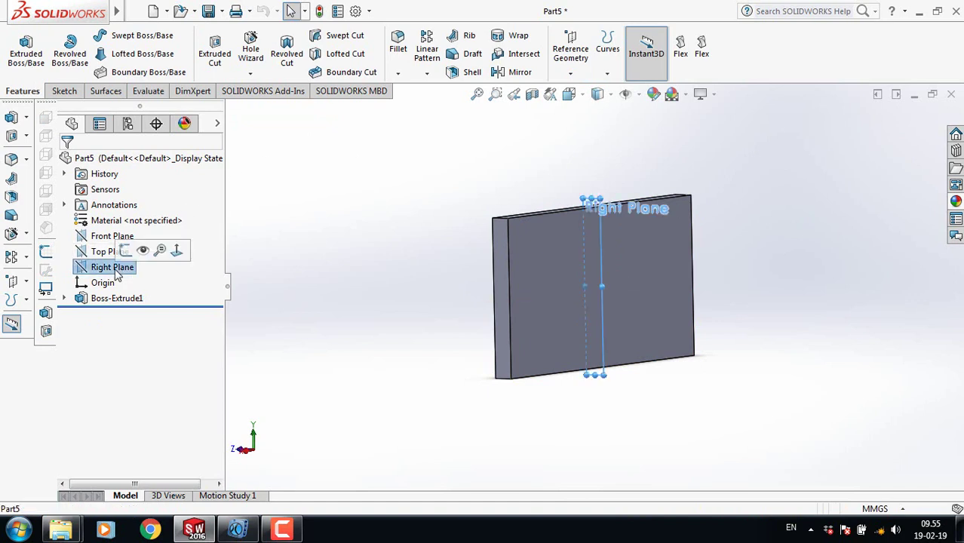
pyautogui.click(571, 74)
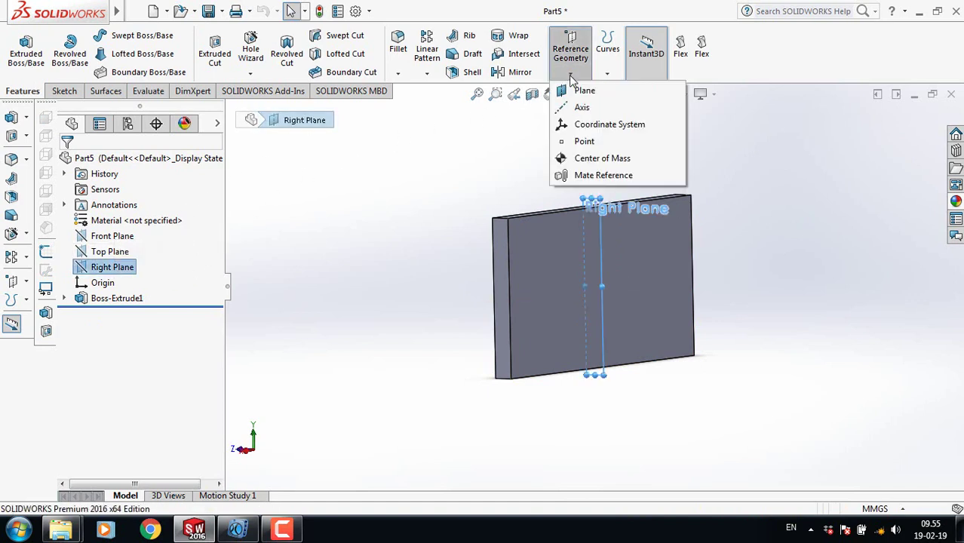
pyautogui.click(579, 89)
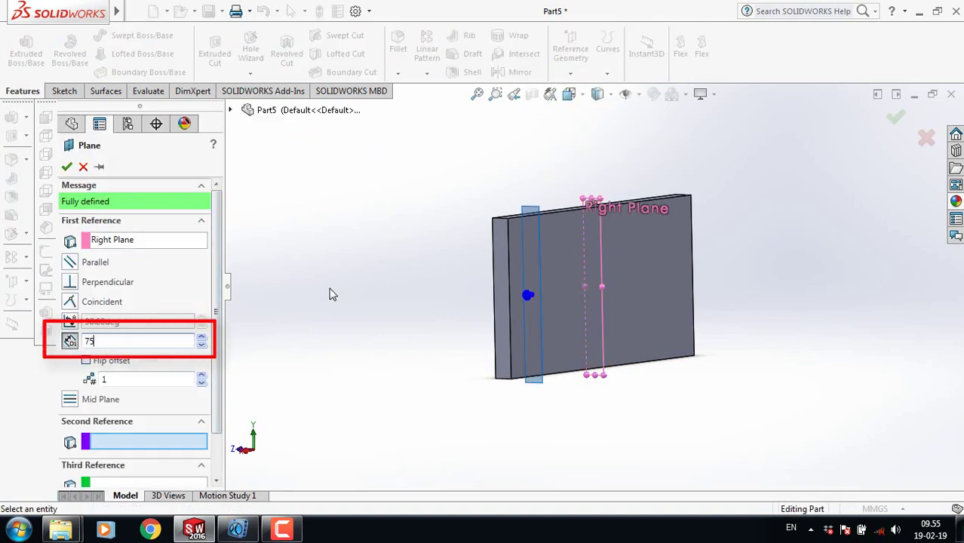
pyautogui.press('Return')
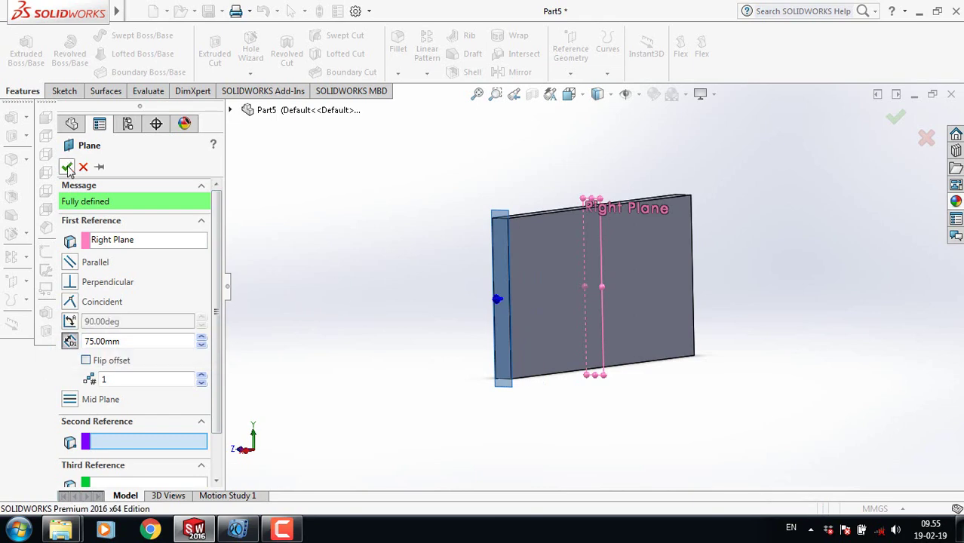
pyautogui.click(66, 166)
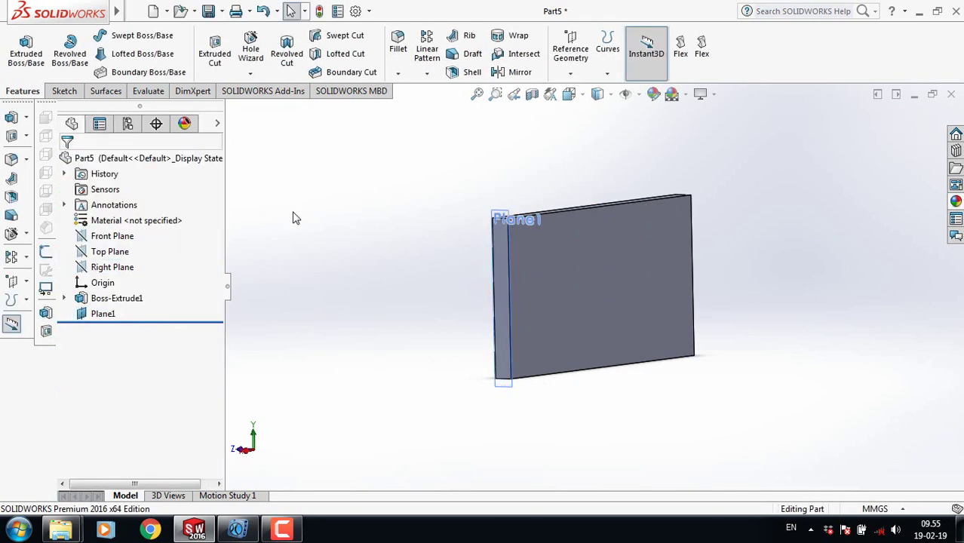
# Start a new sketch on the offset plane at the plate's end, viewed face-on.
pyautogui.press('space')
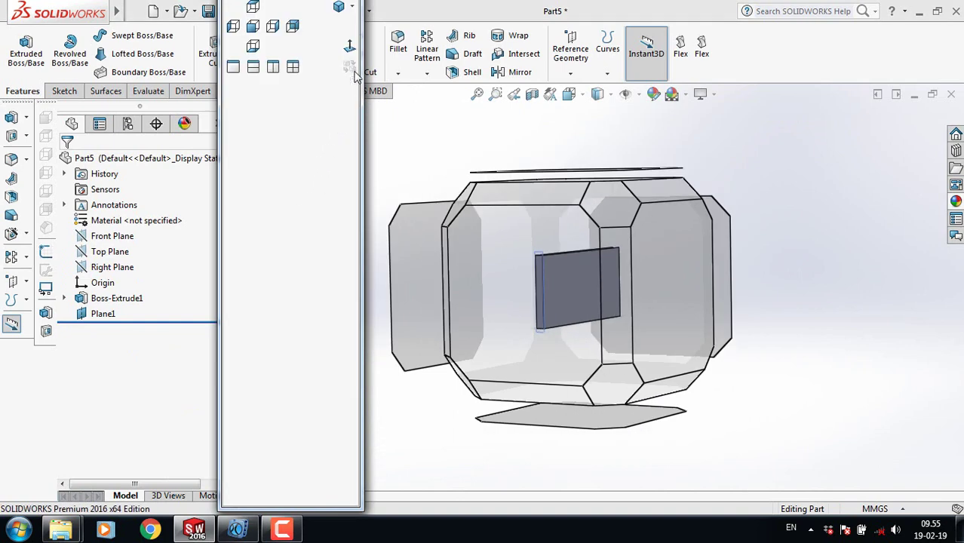
pyautogui.click(350, 48)
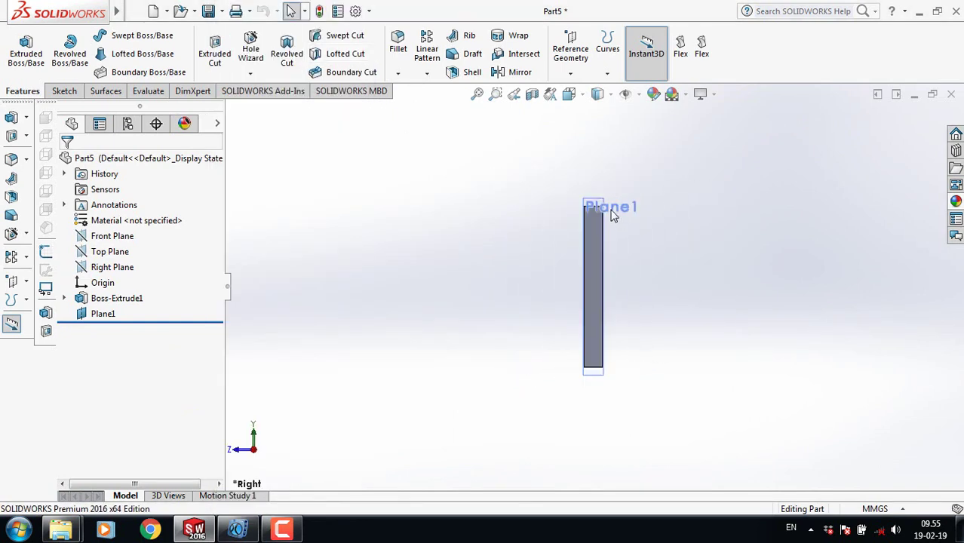
pyautogui.scroll(-8, 612, 216)
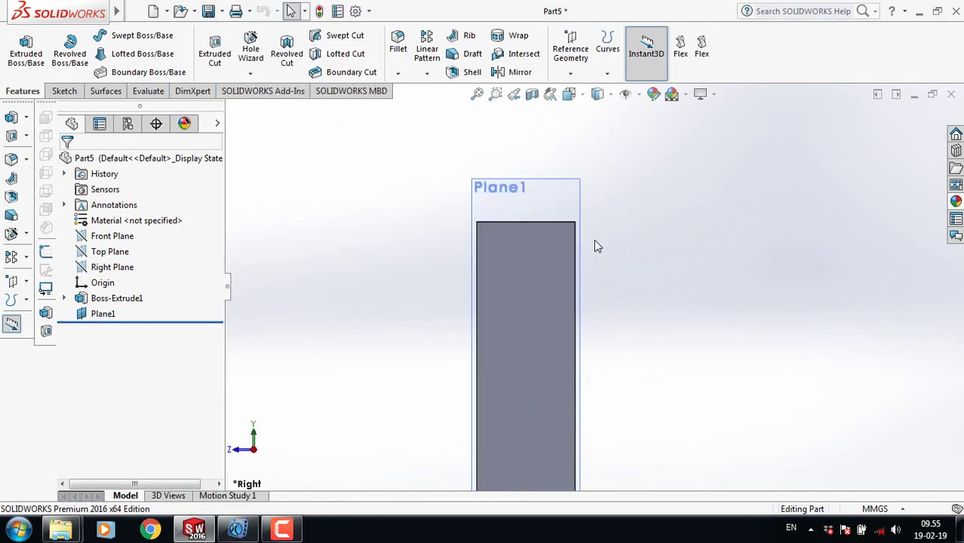
pyautogui.hotkey('ctrl', '8')
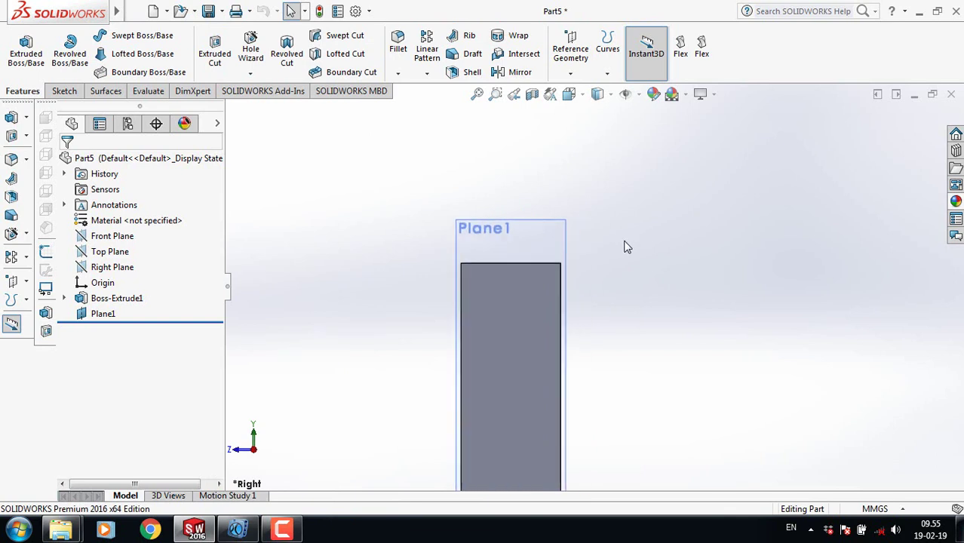
pyautogui.click(64, 91)
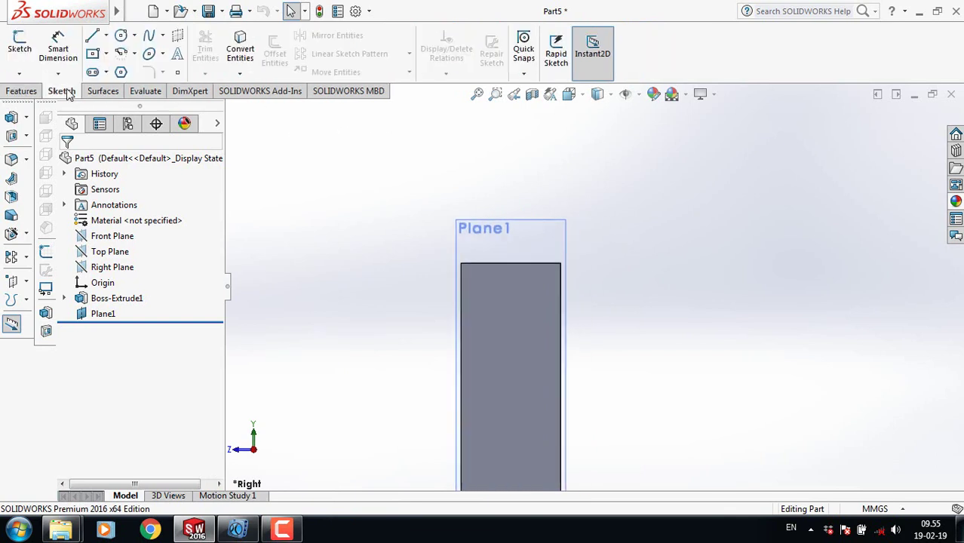
pyautogui.click(121, 35)
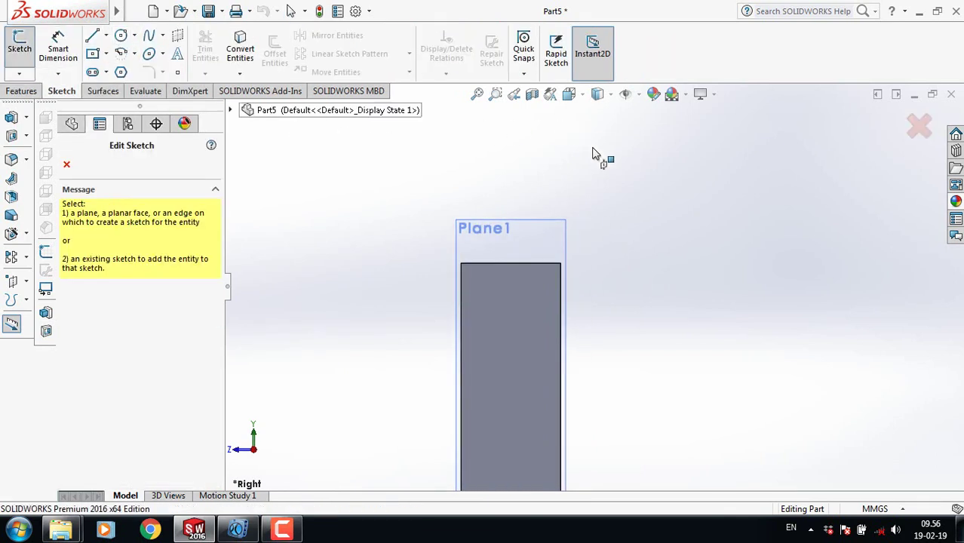
pyautogui.click(67, 166)
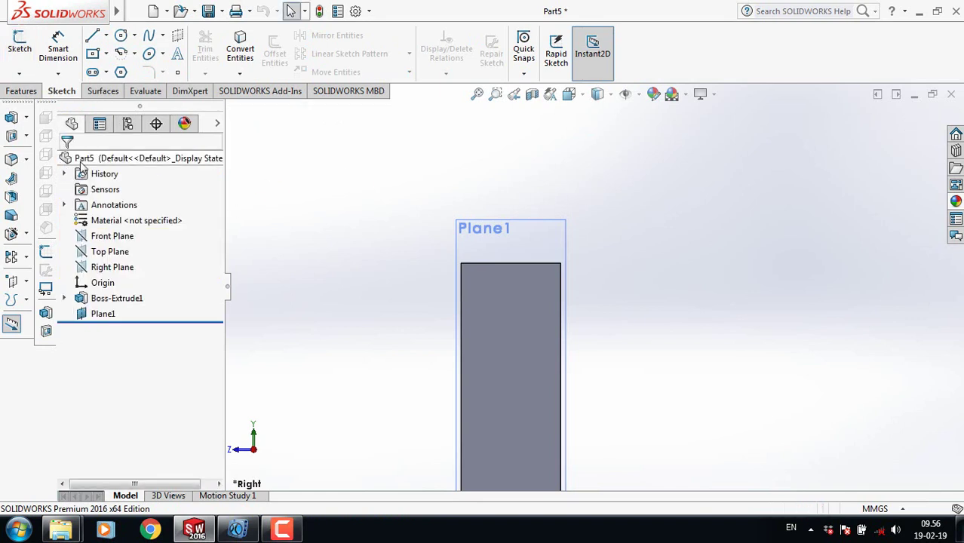
pyautogui.click(118, 313)
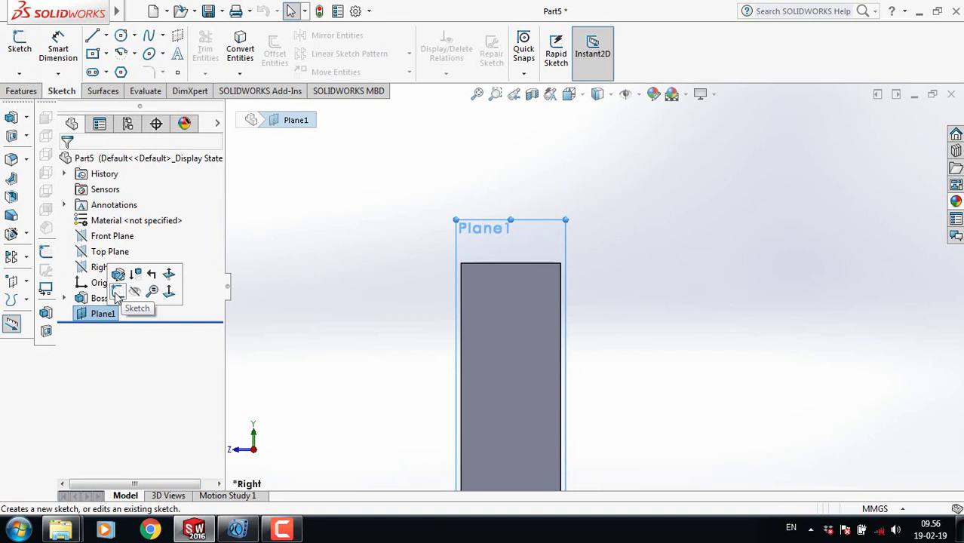
pyautogui.click(116, 293)
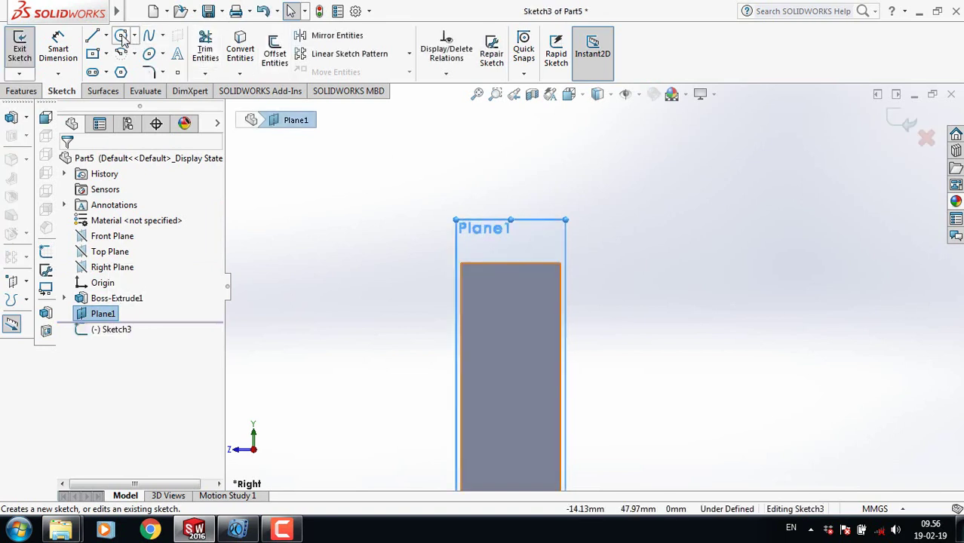
# Sketch two concentric circles centred at about (5.92, 41.55) mm, the larger through the plate's far top corner and the smaller through its near top corner.
pyautogui.click(121, 36)
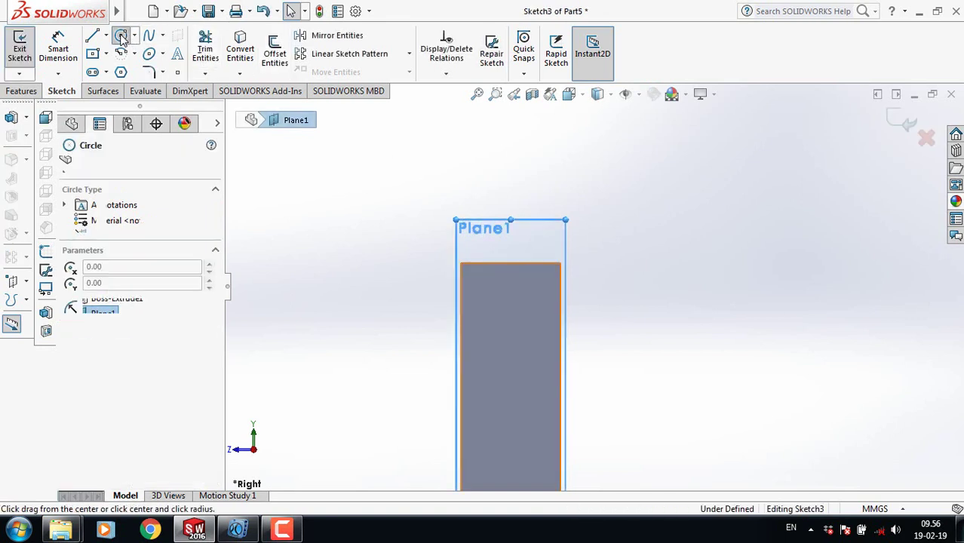
pyautogui.click(583, 183)
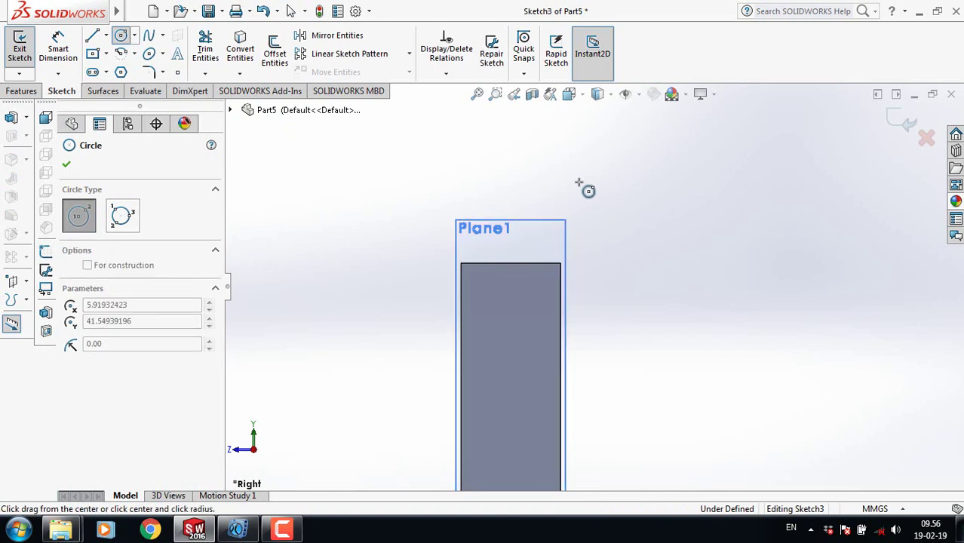
pyautogui.click(484, 274)
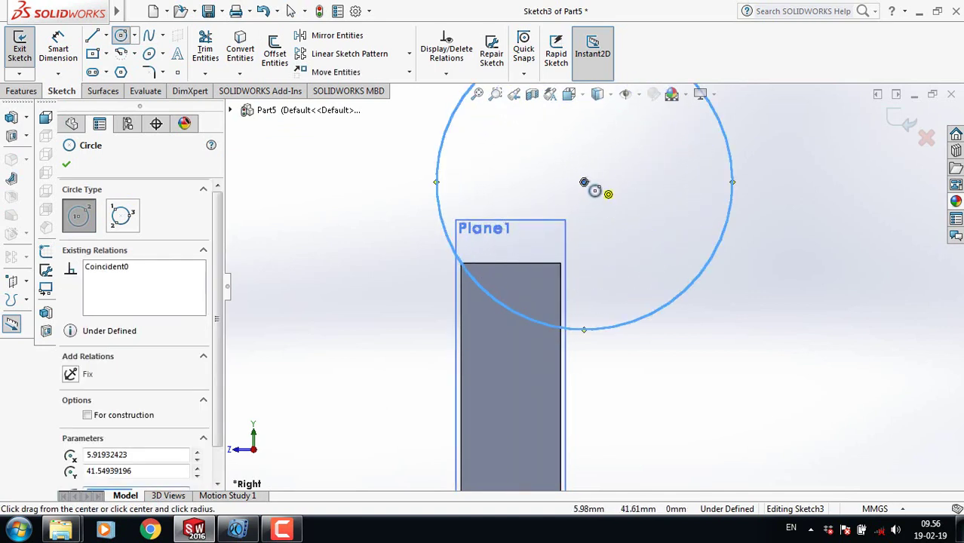
pyautogui.click(584, 182)
pyautogui.click(570, 273)
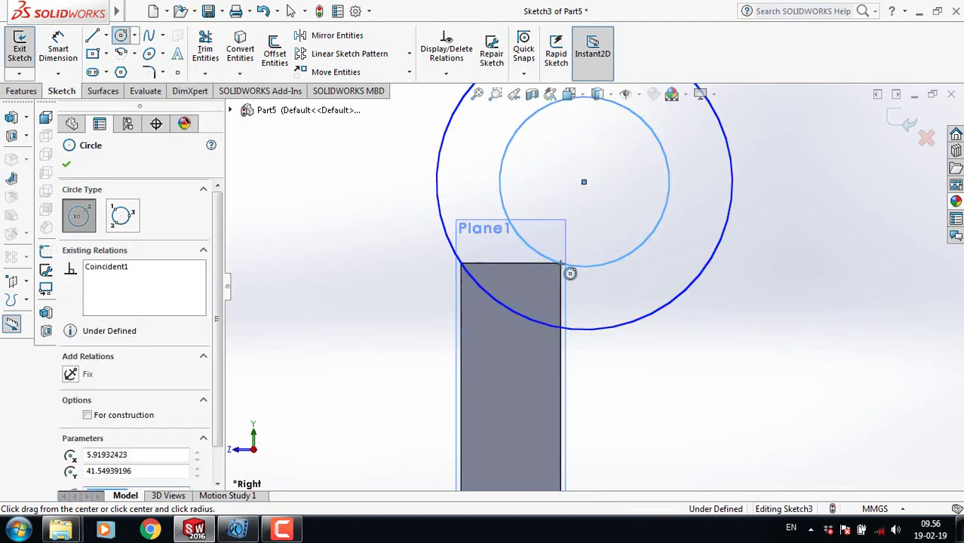
pyautogui.press('Escape')
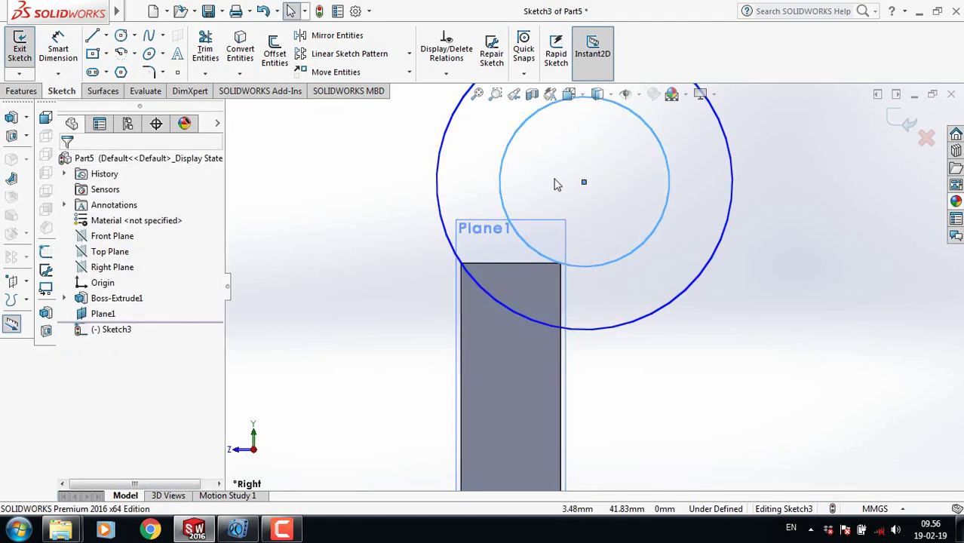
# Move the circles' shared centre to about (7.85, 42.23) mm and try to dimension the outer circle's diameter.
pyautogui.moveTo(584, 182); pyautogui.dragTo(609, 174)
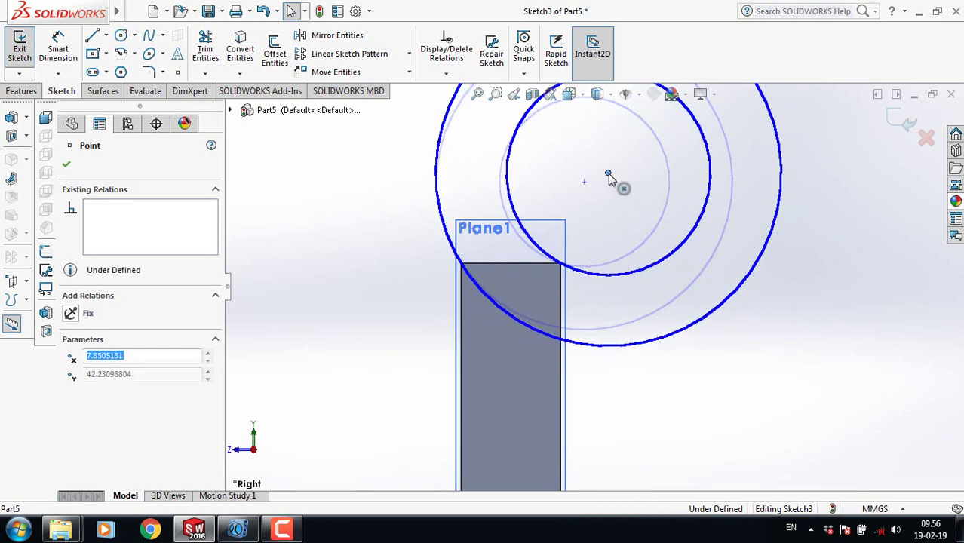
pyautogui.click(66, 164)
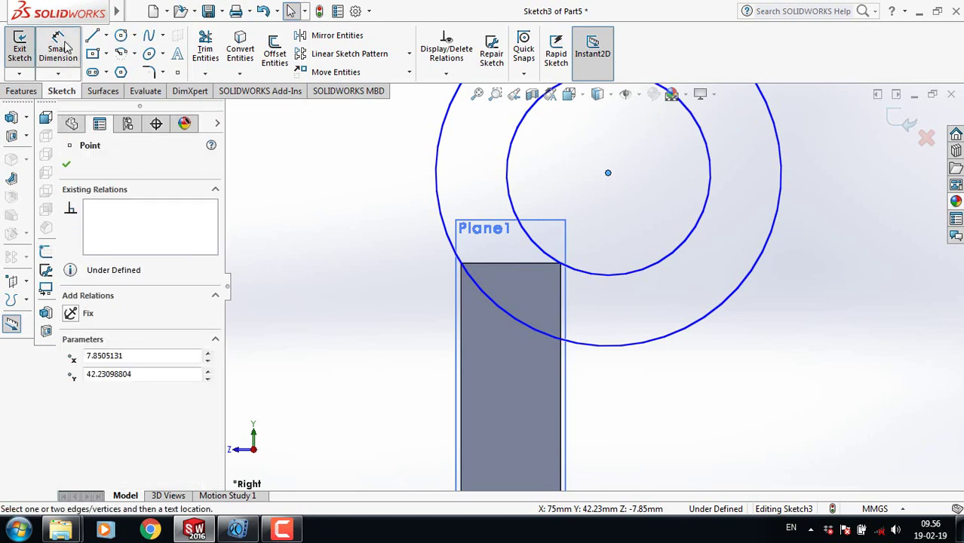
pyautogui.click(749, 295)
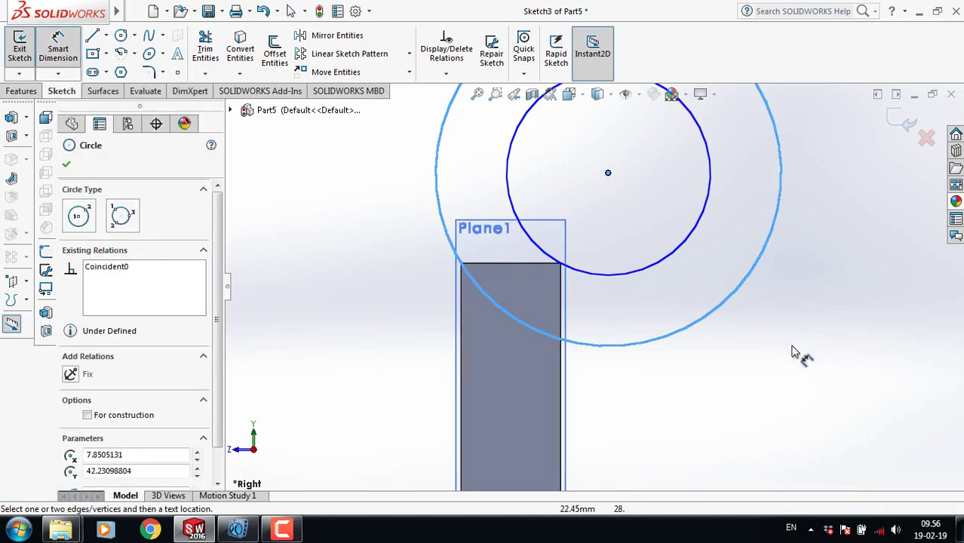
pyautogui.click(807, 339)
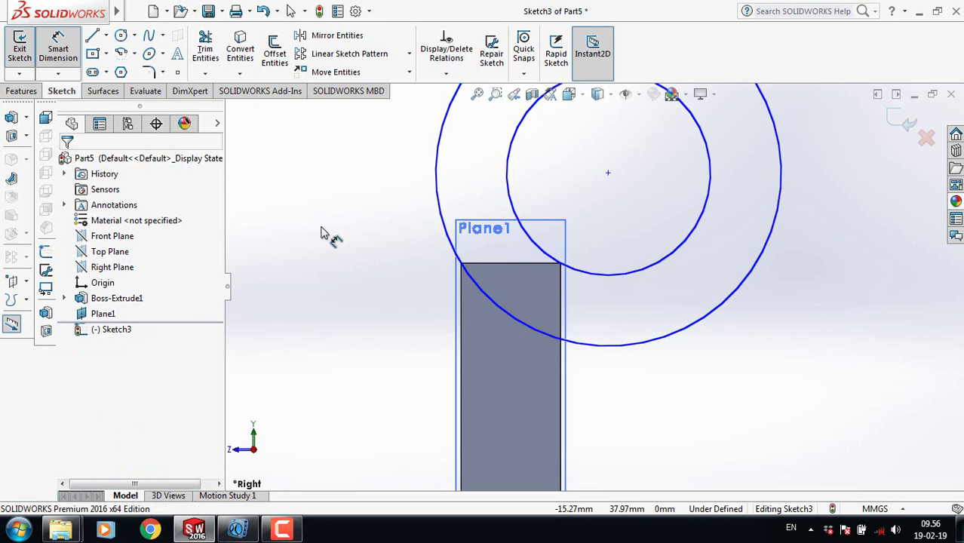
pyautogui.press('Escape')
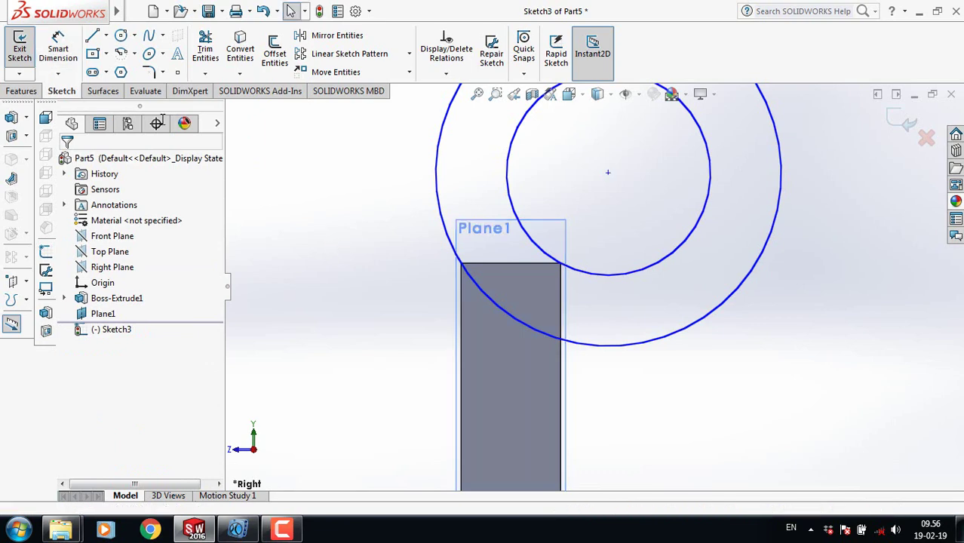
# Dimension the outer circle's diameter as 24 mm and the inner circle's diameter as 12 mm.
pyautogui.click(58, 48)
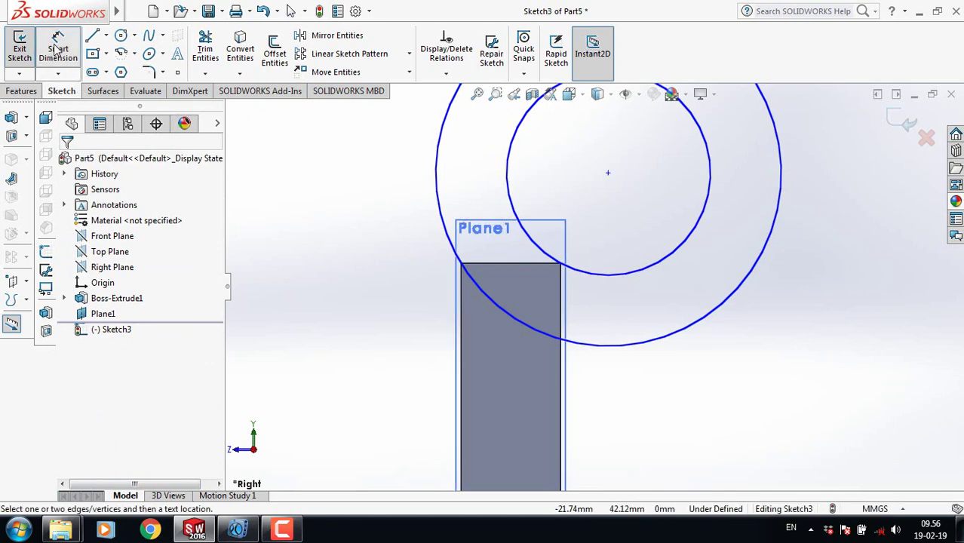
pyautogui.click(750, 283)
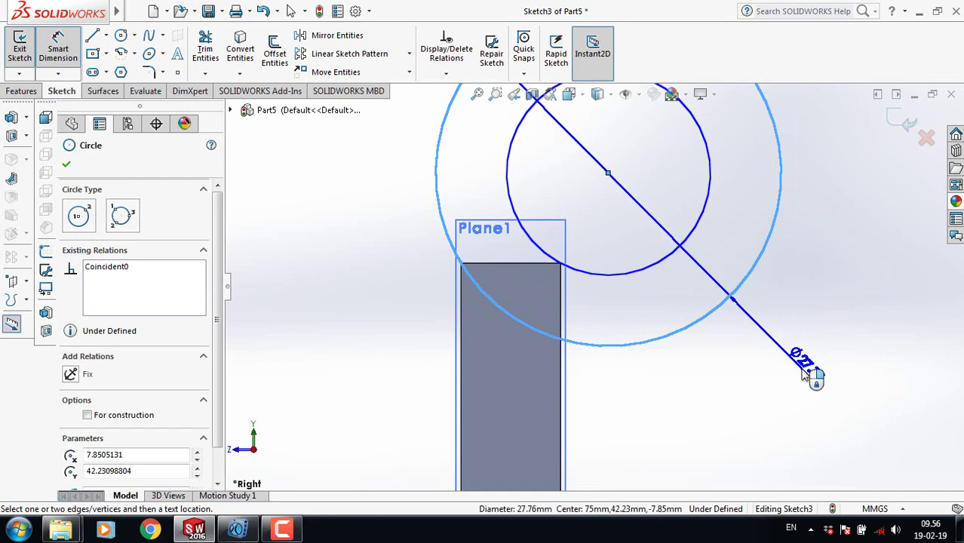
pyautogui.click(810, 373)
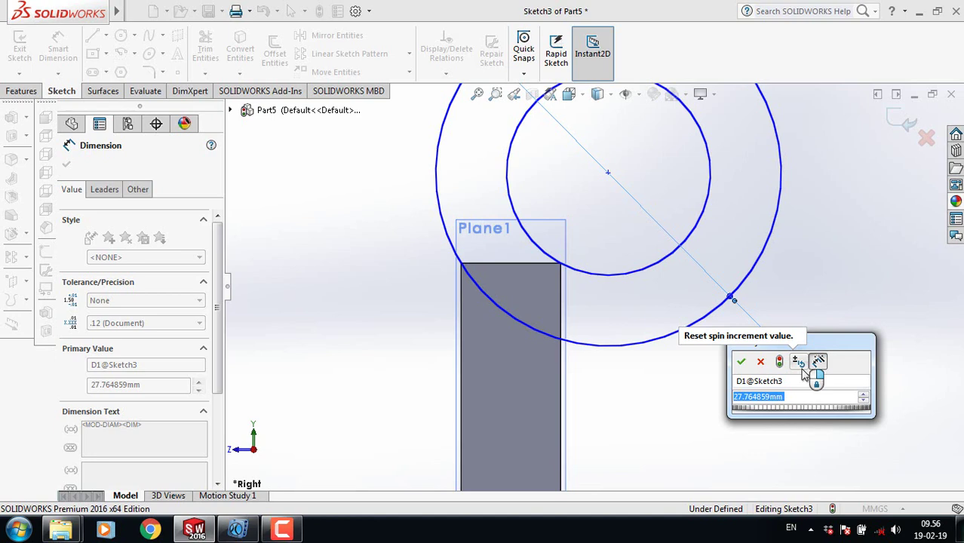
pyautogui.write('24')
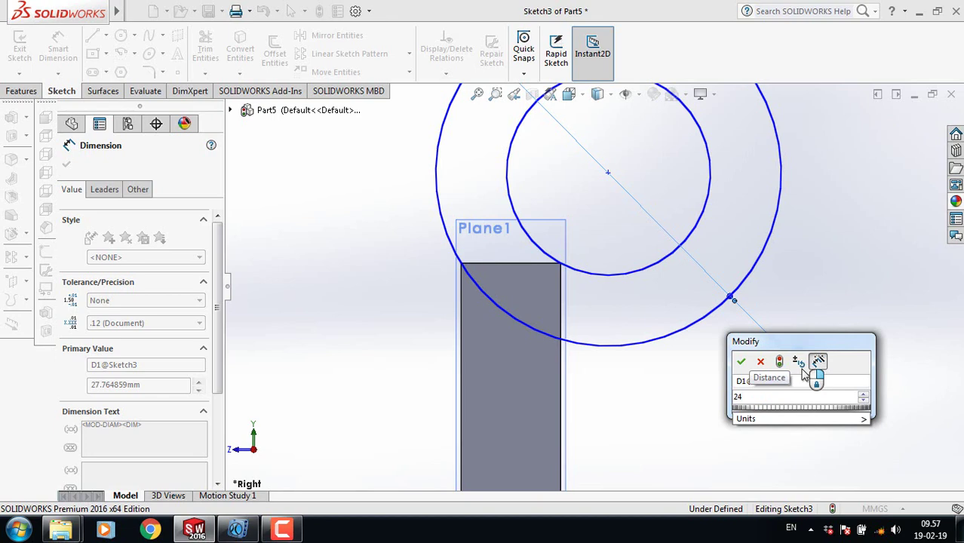
pyautogui.press('Return')
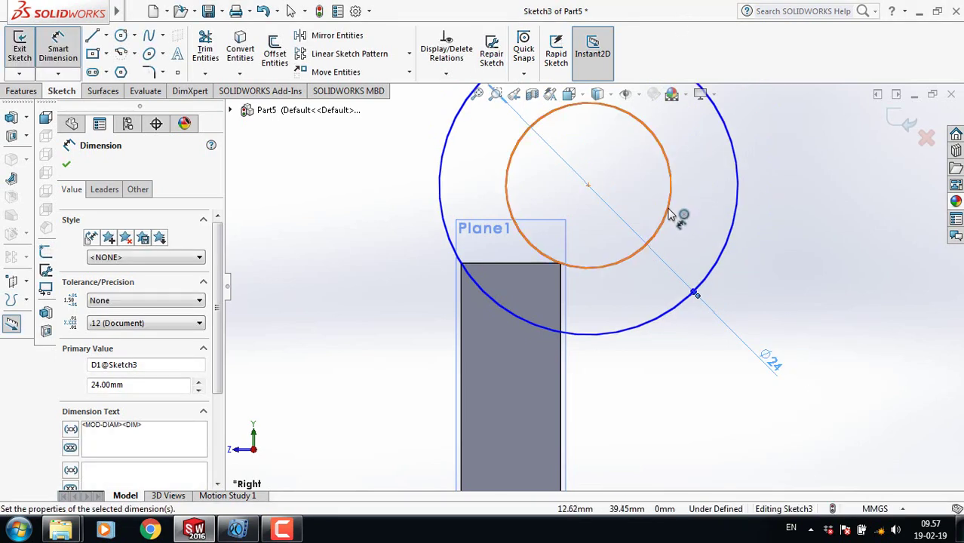
pyautogui.click(670, 214)
pyautogui.click(804, 302)
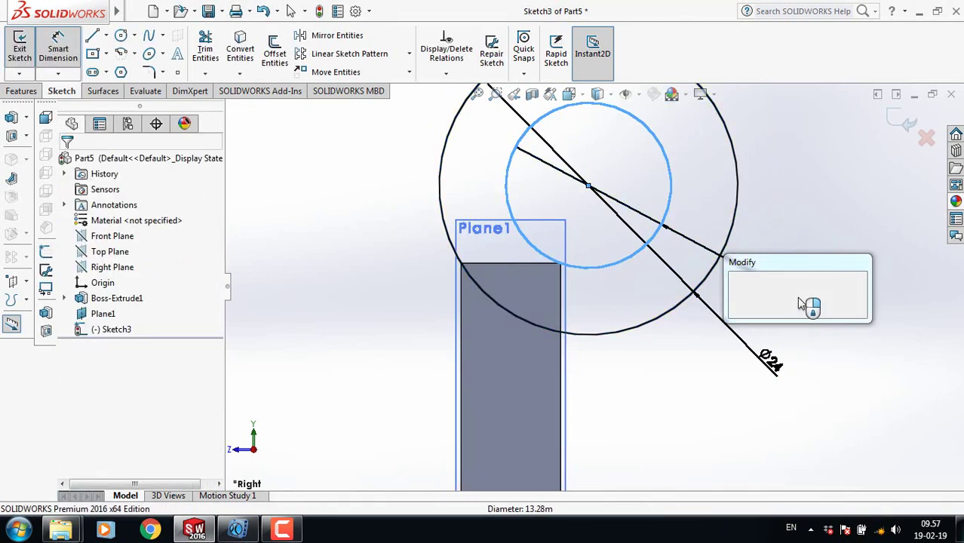
pyautogui.write('12')
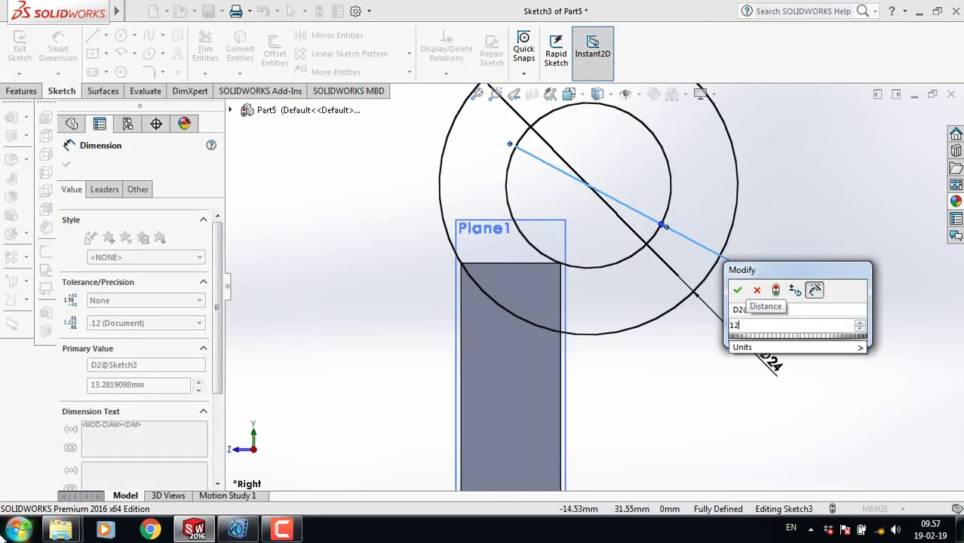
pyautogui.click(737, 289)
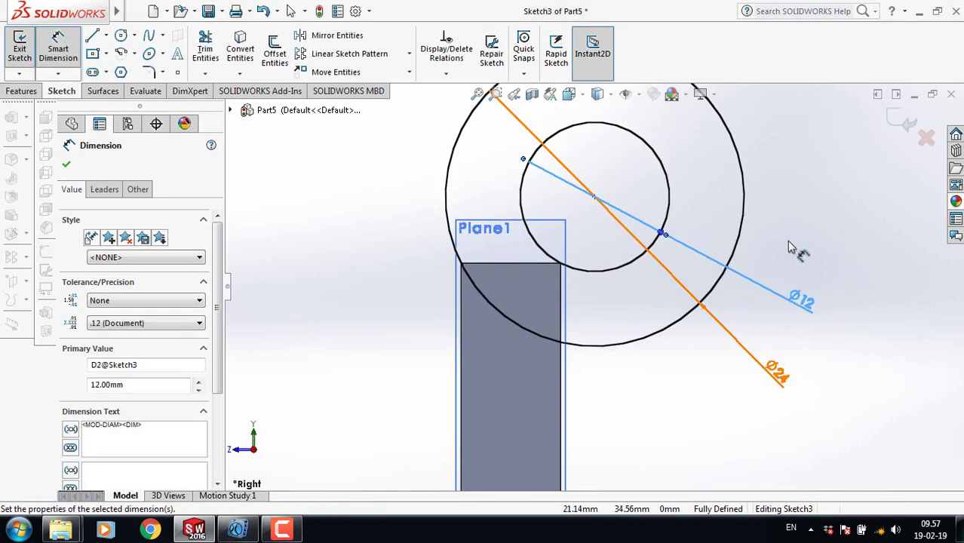
# Extrude the ring between the two circles 30 mm blind, with the direction reversed to run along the plate's top edge.
pyautogui.scroll(5, 756, 315)
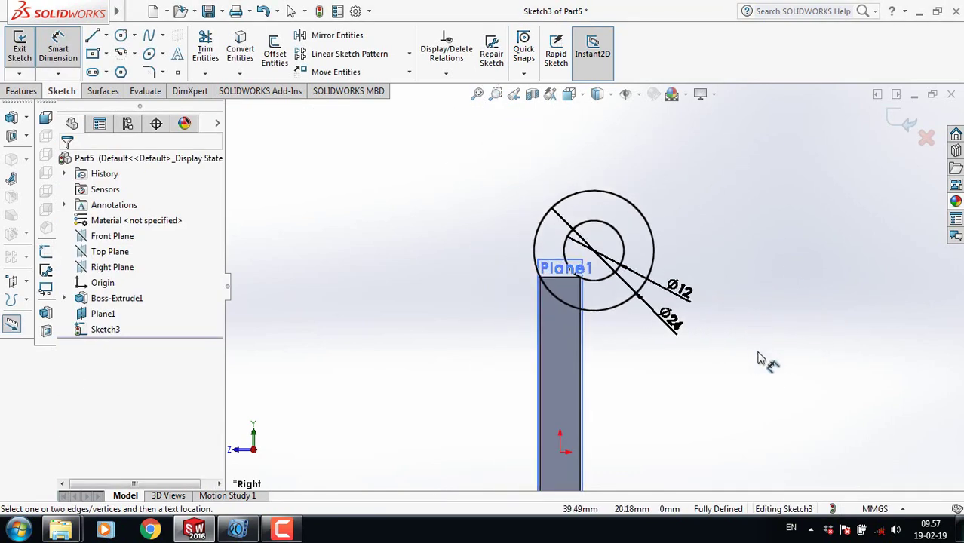
pyautogui.moveTo(766, 359)
pyautogui.mouseDown(button='middle')
pyautogui.moveTo(689, 362)
pyautogui.moveTo(630, 310)
pyautogui.moveTo(631, 289)
pyautogui.mouseUp(button='middle')
pyautogui.scroll(4, 671, 286)
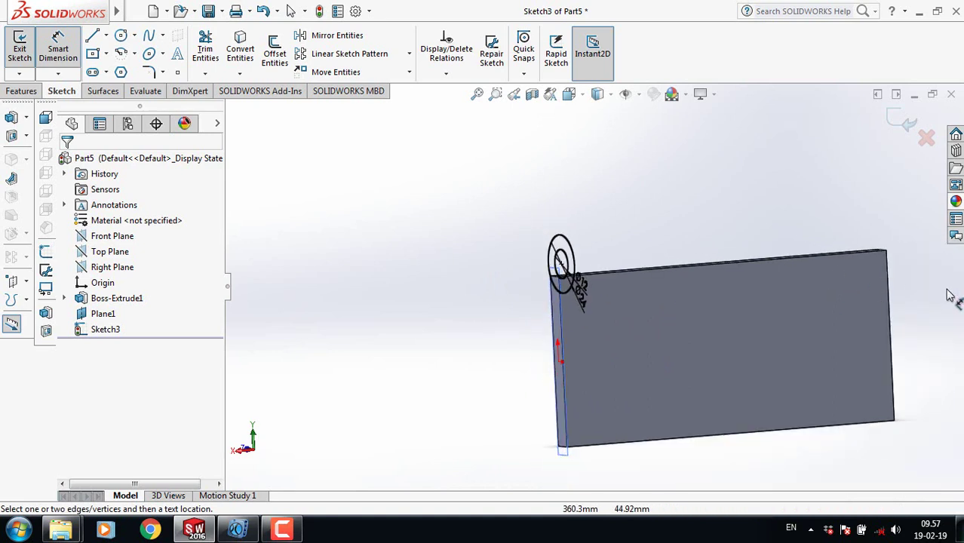
pyautogui.scroll(2, 867, 310)
pyautogui.scroll(-3, 731, 283)
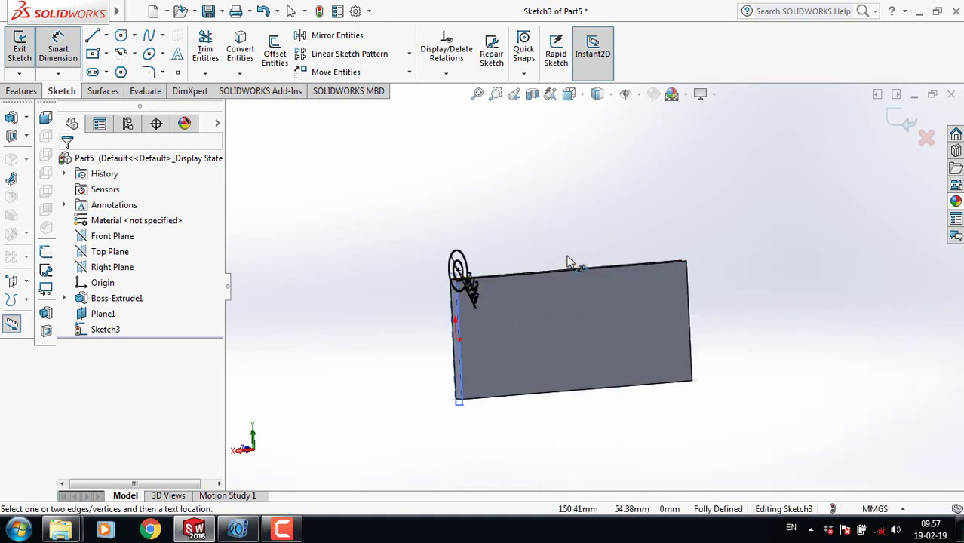
pyautogui.moveTo(568, 255); pyautogui.dragTo(575, 264, button='middle')
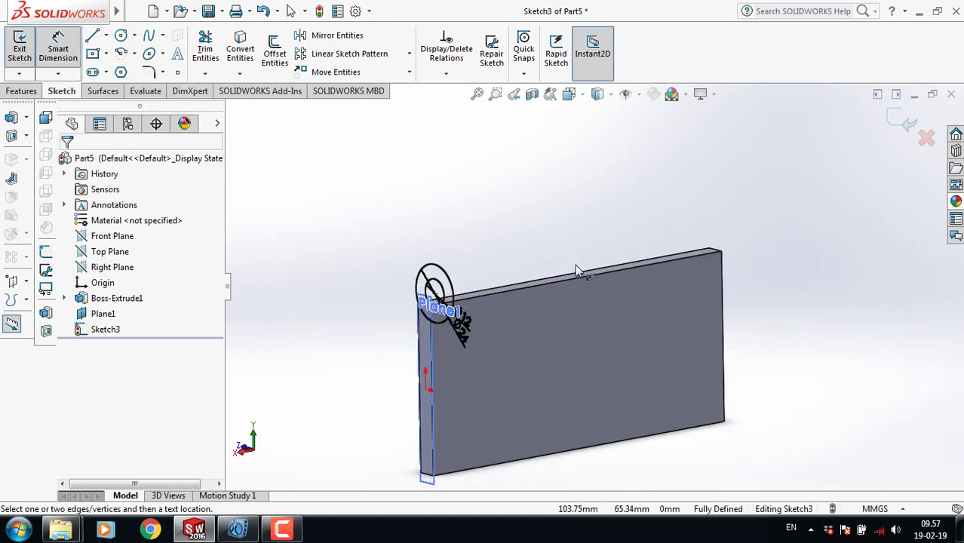
pyautogui.click(22, 92)
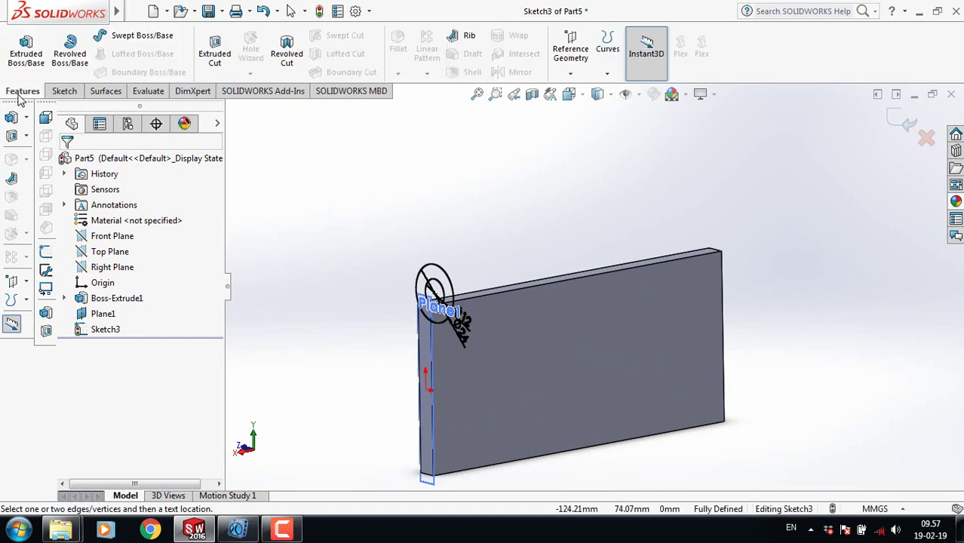
pyautogui.click(27, 51)
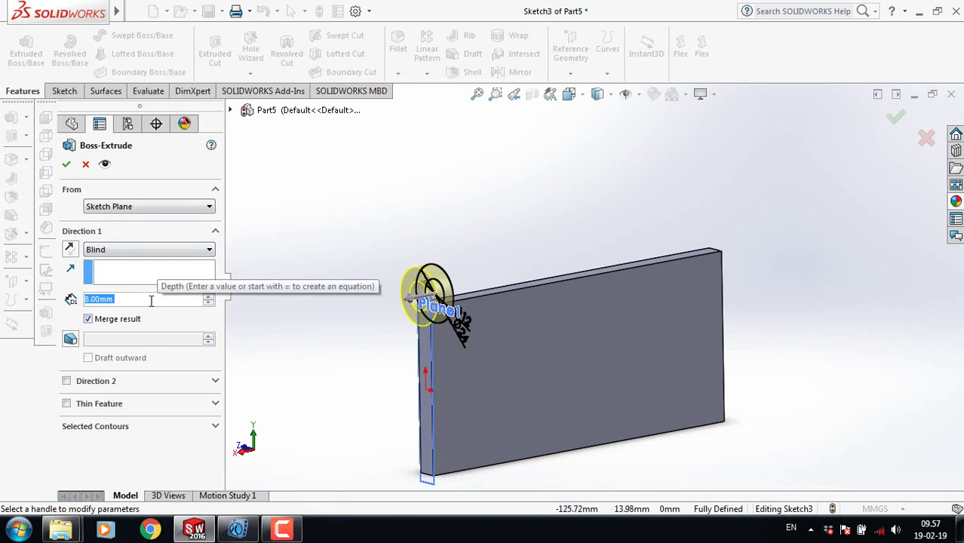
pyautogui.write('30')
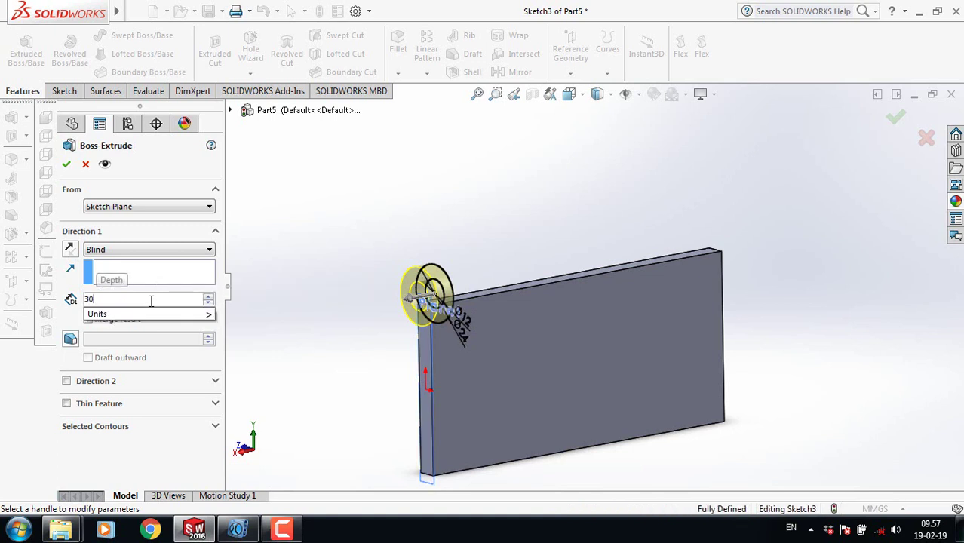
pyautogui.press('Return')
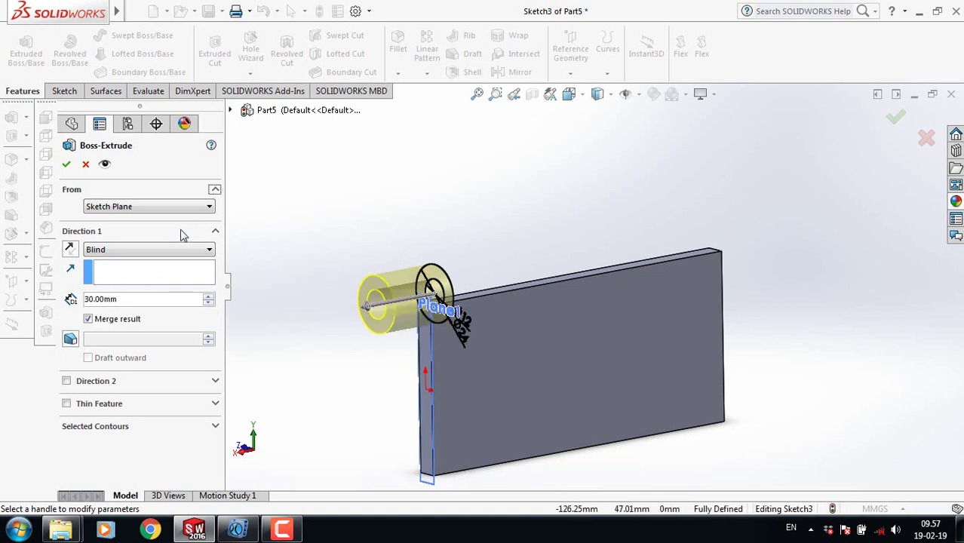
pyautogui.click(70, 250)
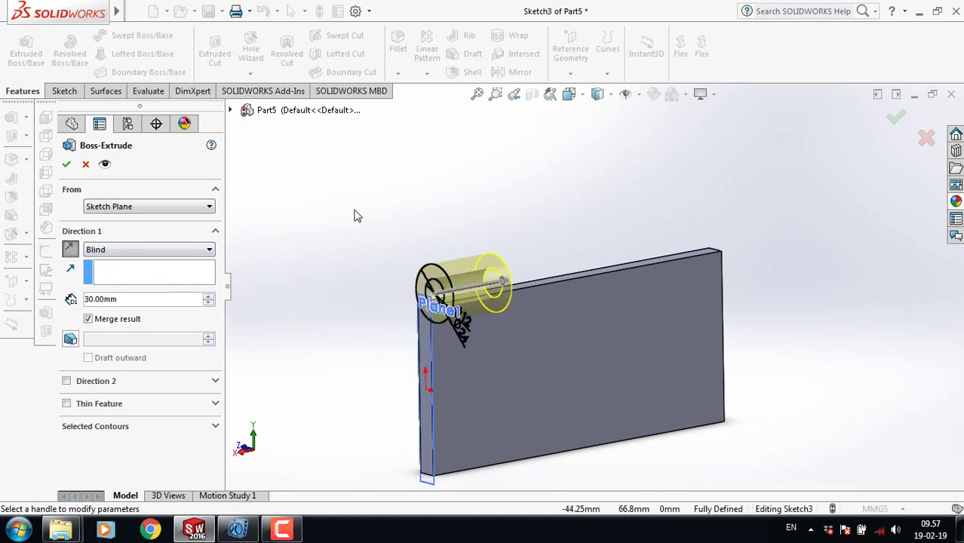
pyautogui.moveTo(355, 213); pyautogui.dragTo(321, 207, button='middle')
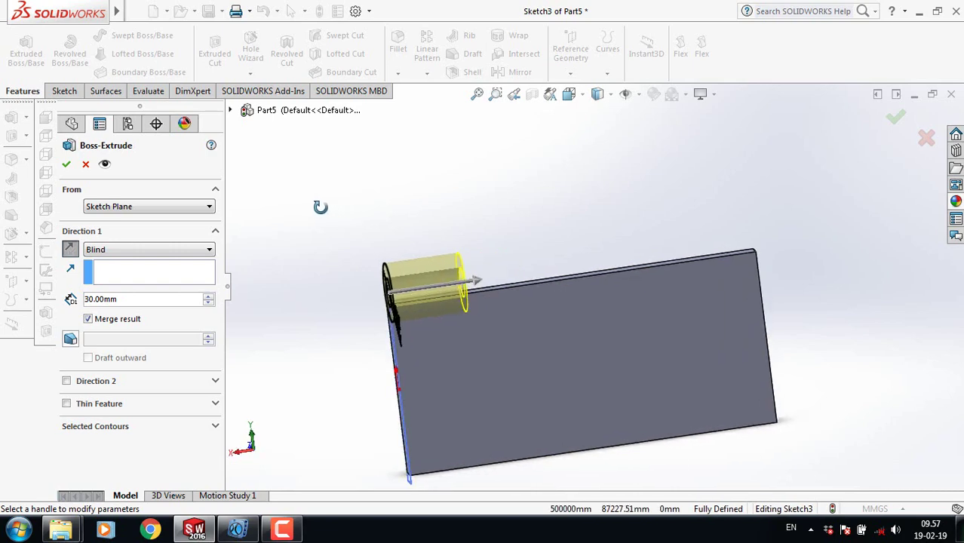
pyautogui.click(68, 164)
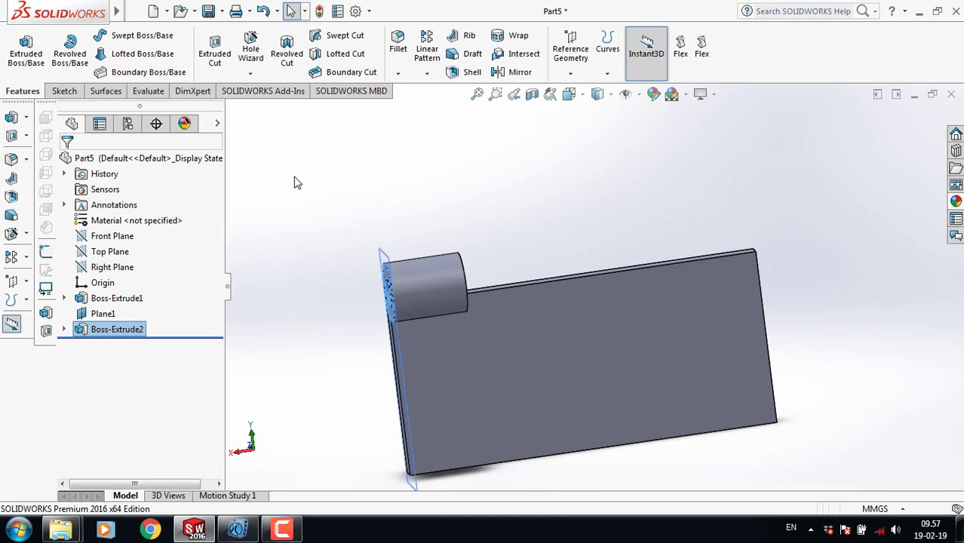
# Start a new sketch on the Front Plane, viewed face-on.
pyautogui.click(114, 236)
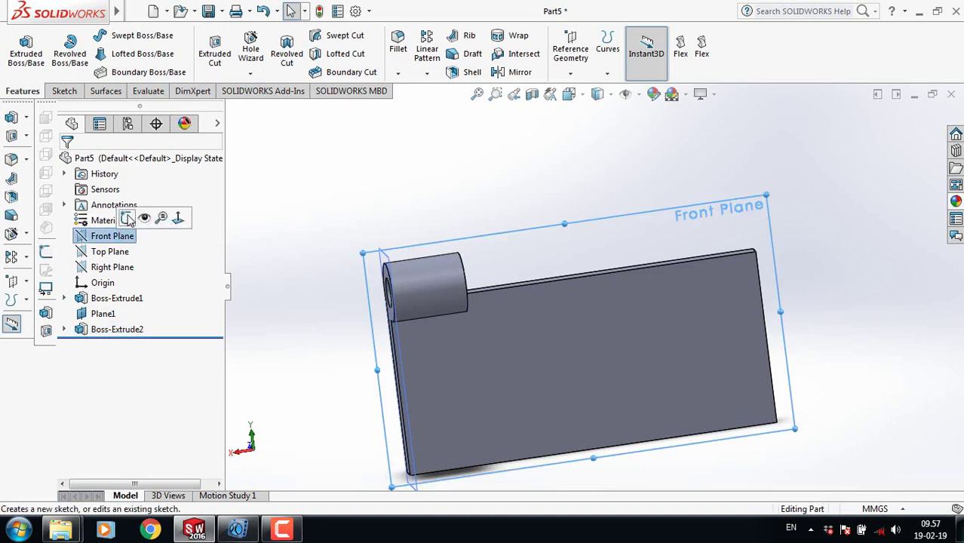
pyautogui.click(127, 218)
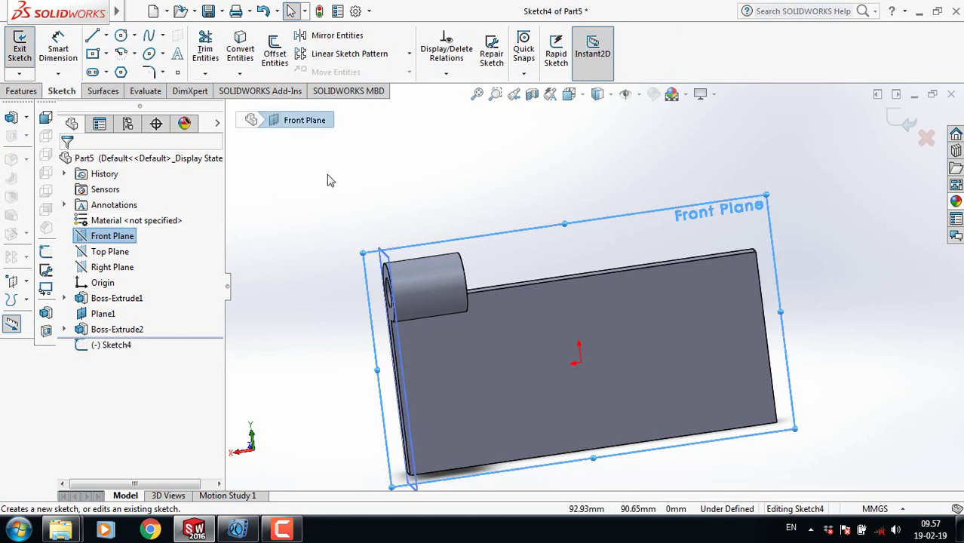
pyautogui.press('space')
pyautogui.click(350, 48)
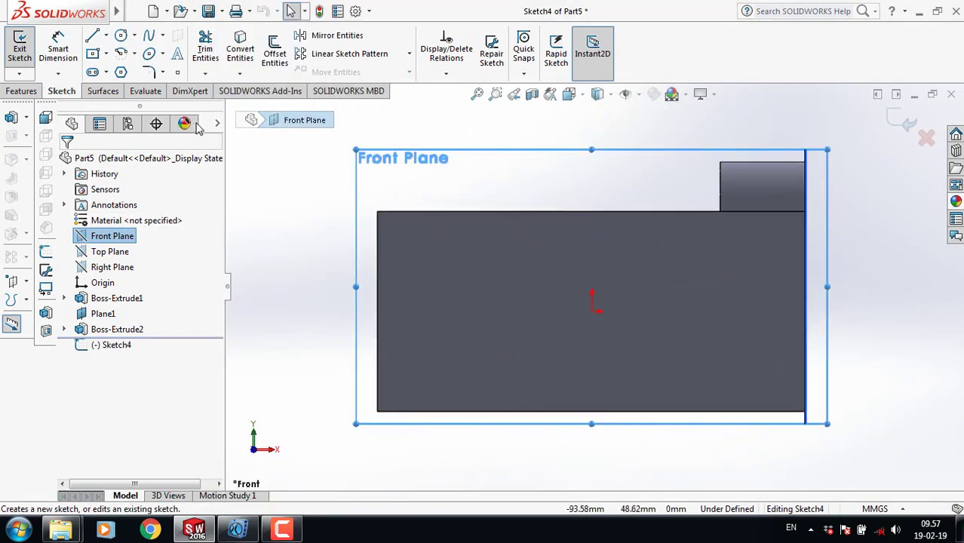
# Sketch a horizontal centreline through the cylinder above the plate, extending past both plate ends, and exit the sketch.
pyautogui.click(105, 36)
pyautogui.click(127, 71)
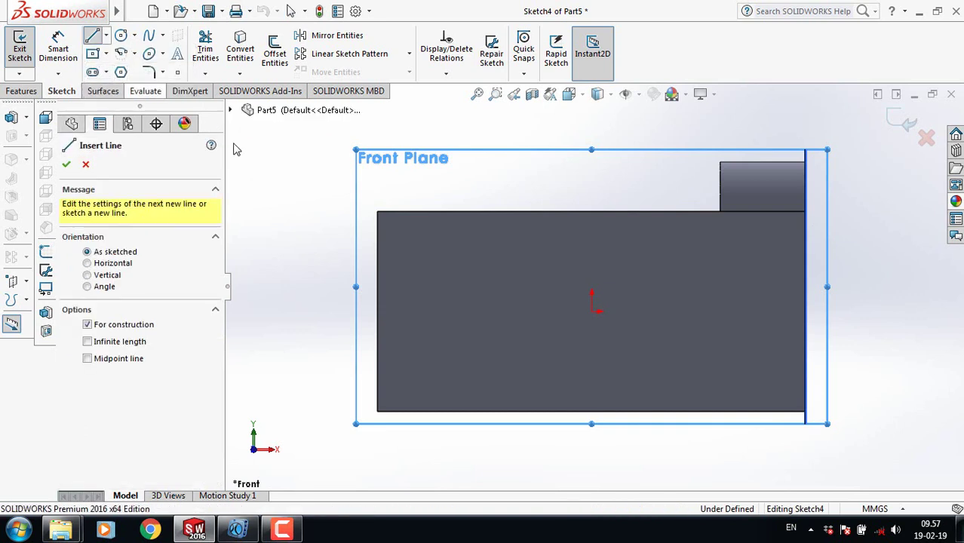
pyautogui.click(860, 187)
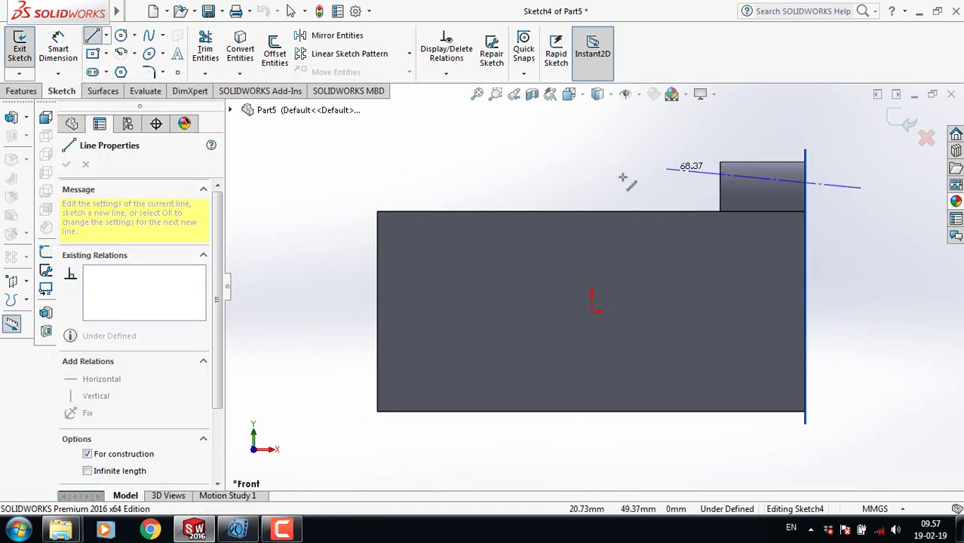
pyautogui.click(354, 188)
pyautogui.rightClick(357, 189)
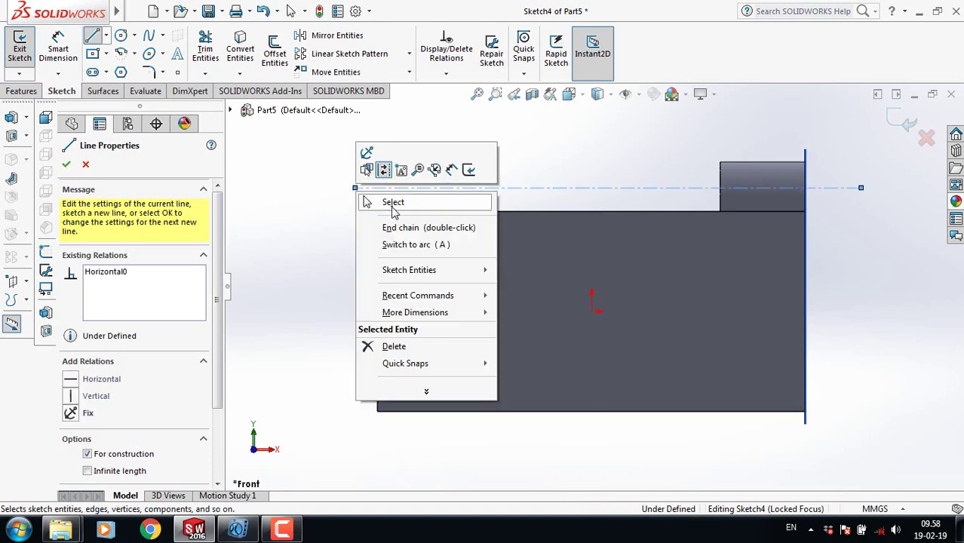
pyautogui.click(367, 201)
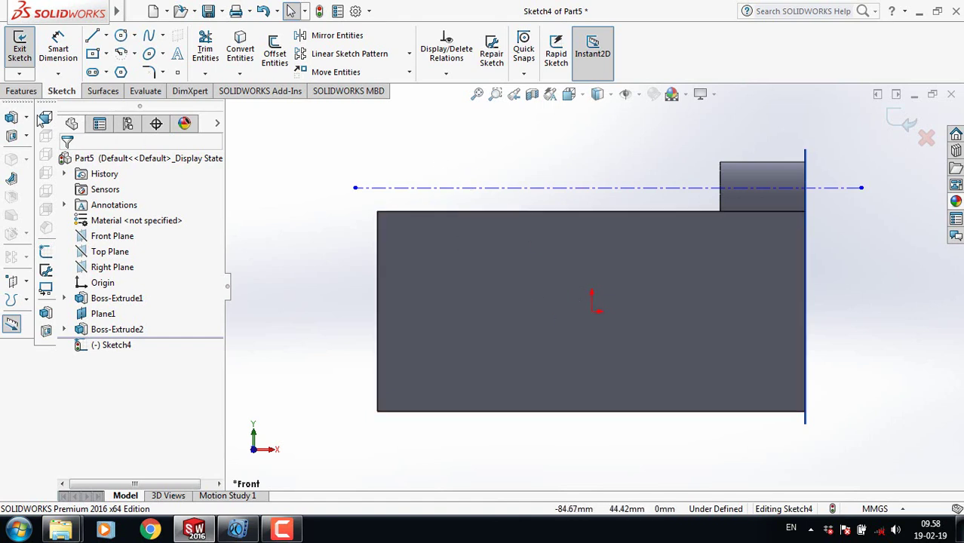
pyautogui.click(21, 90)
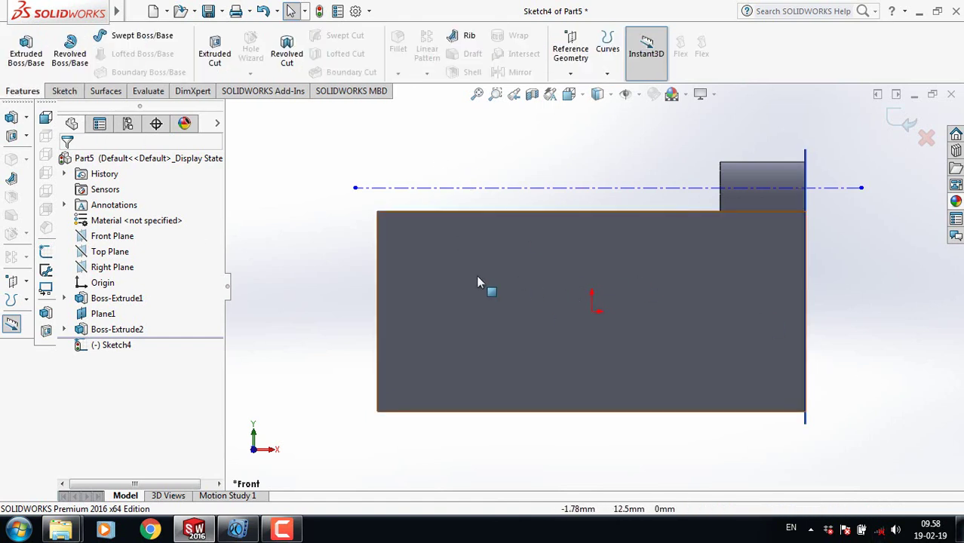
pyautogui.click(892, 125)
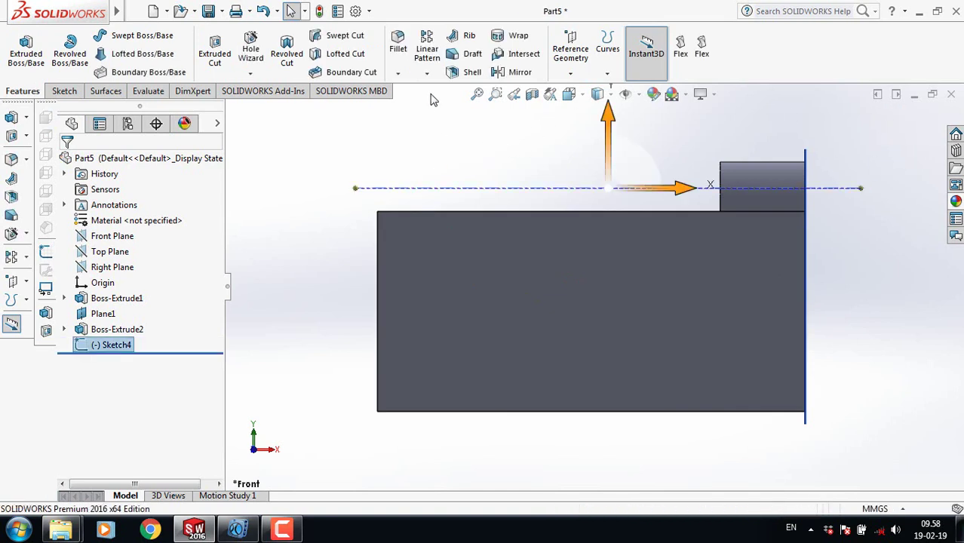
# Set up a linear pattern of the hollow cylinder, using the sketched horizontal centreline as the pattern direction.
pyautogui.click(428, 46)
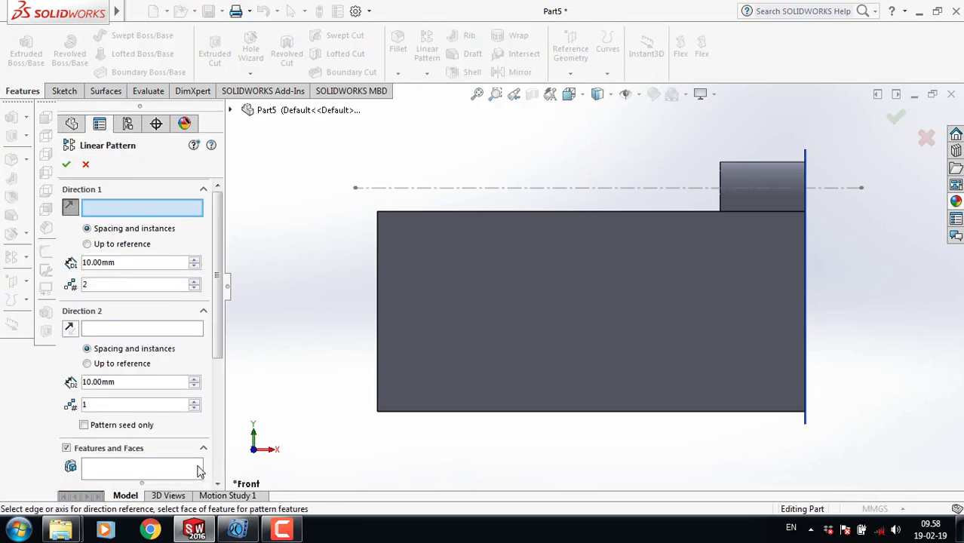
pyautogui.click(121, 469)
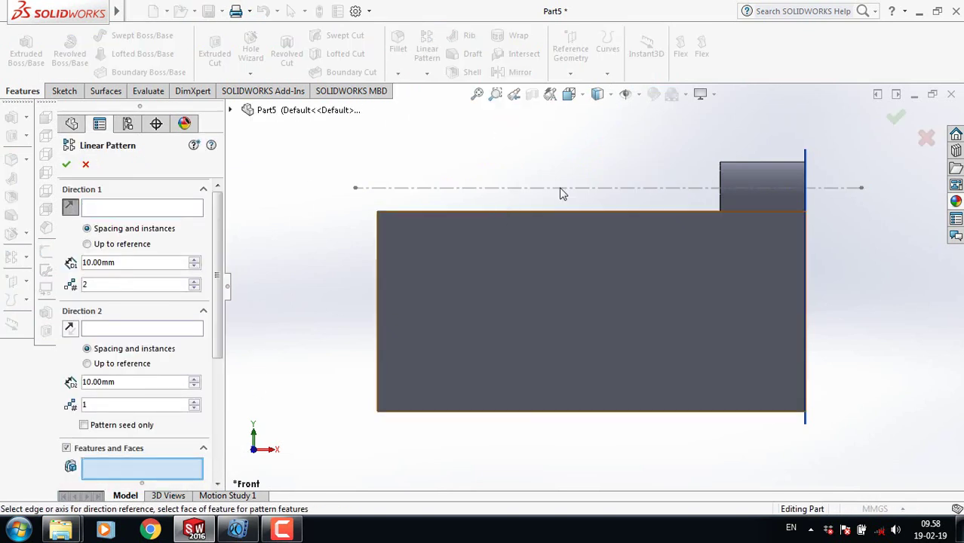
pyautogui.click(757, 178)
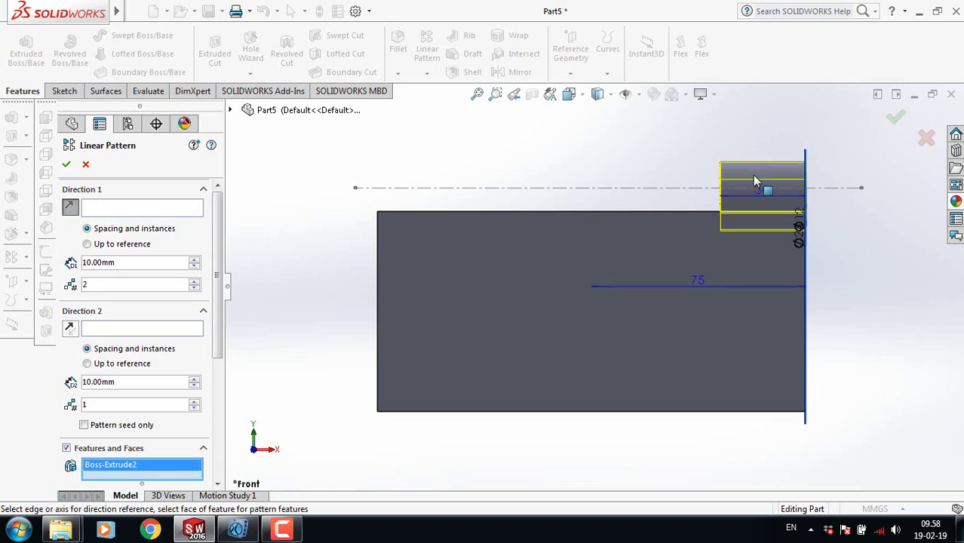
pyautogui.moveTo(865, 282); pyautogui.dragTo(673, 334, button='middle')
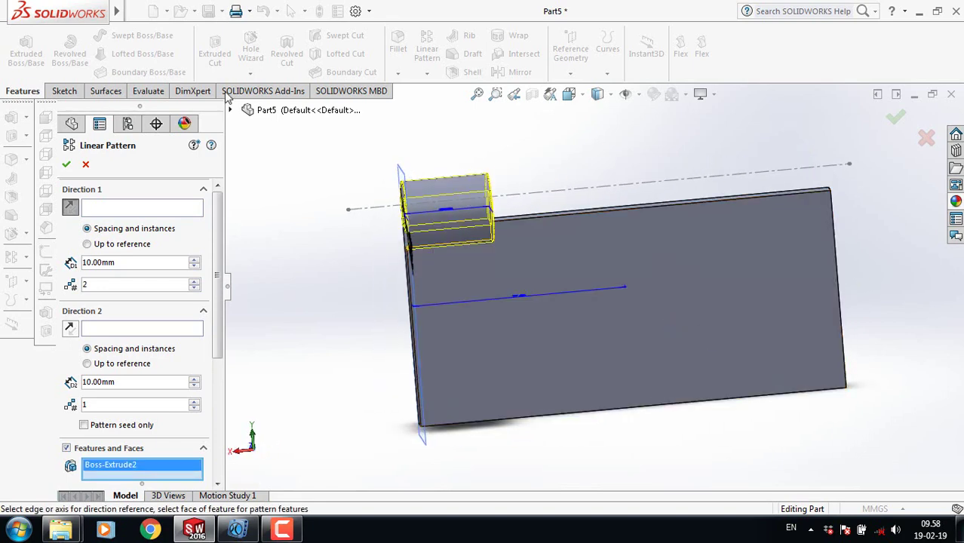
pyautogui.click(163, 210)
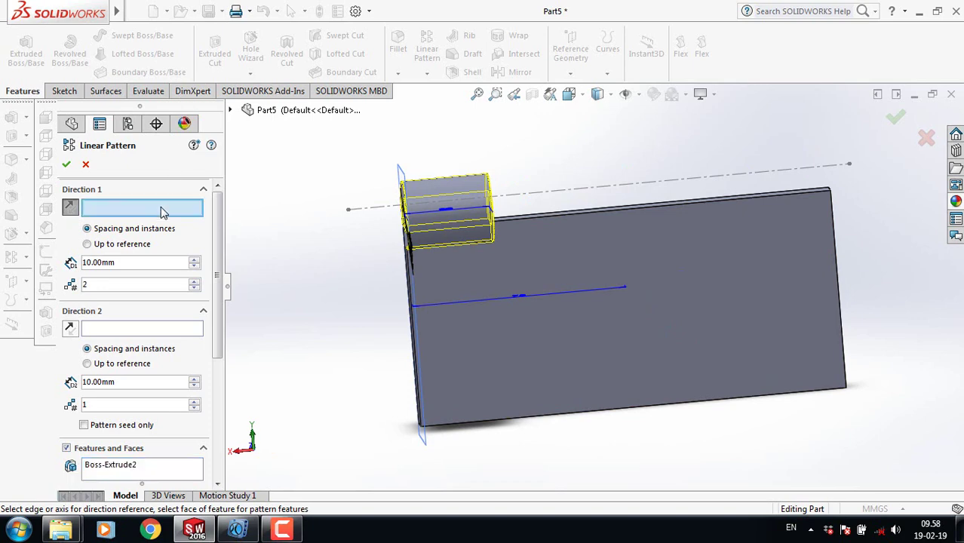
pyautogui.click(552, 196)
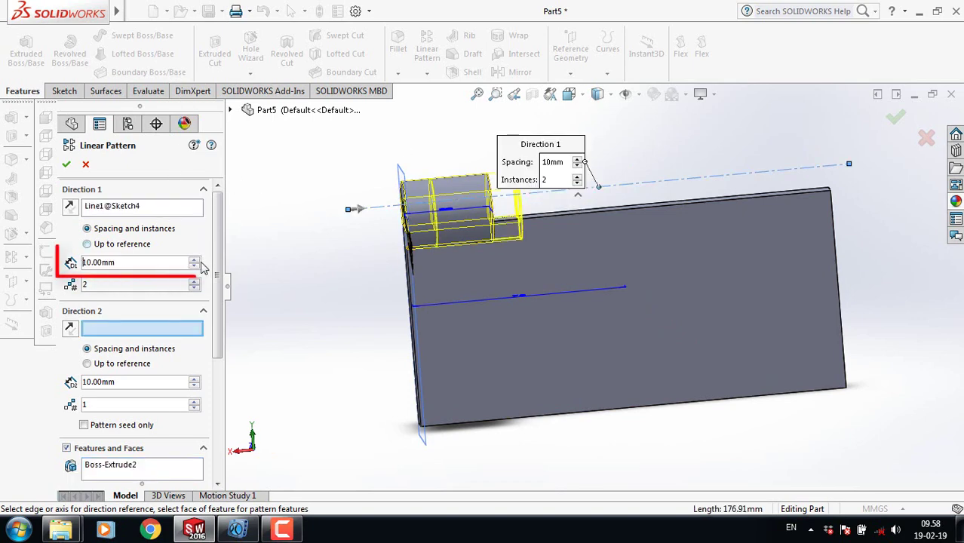
# Set the pattern spacing to 60 mm with 3 instances and create the linear pattern.
pyautogui.doubleClick(132, 262)
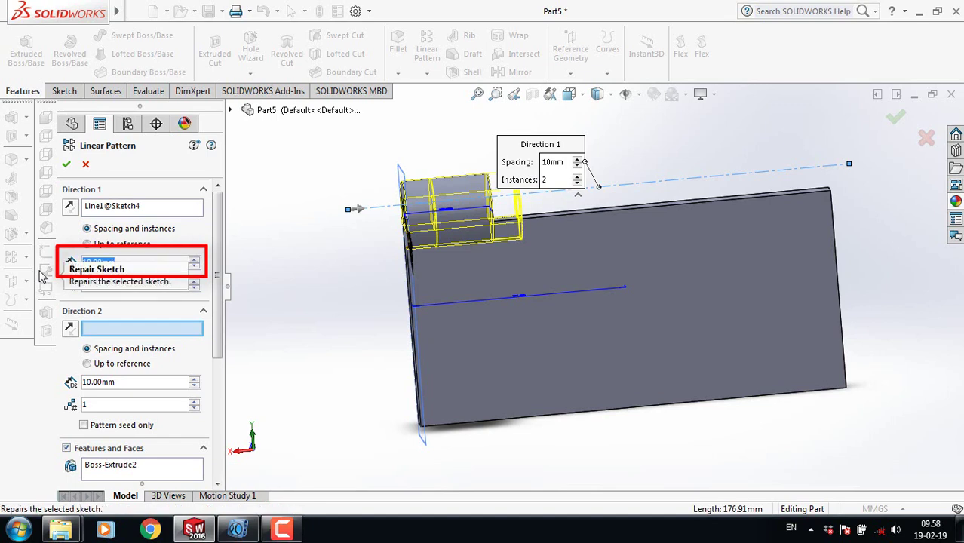
pyautogui.write('60')
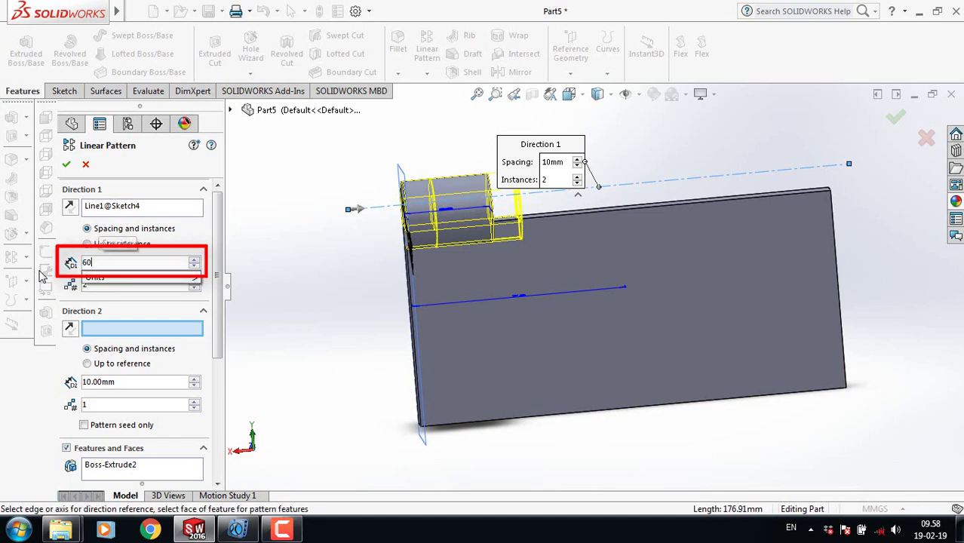
pyautogui.press('Return')
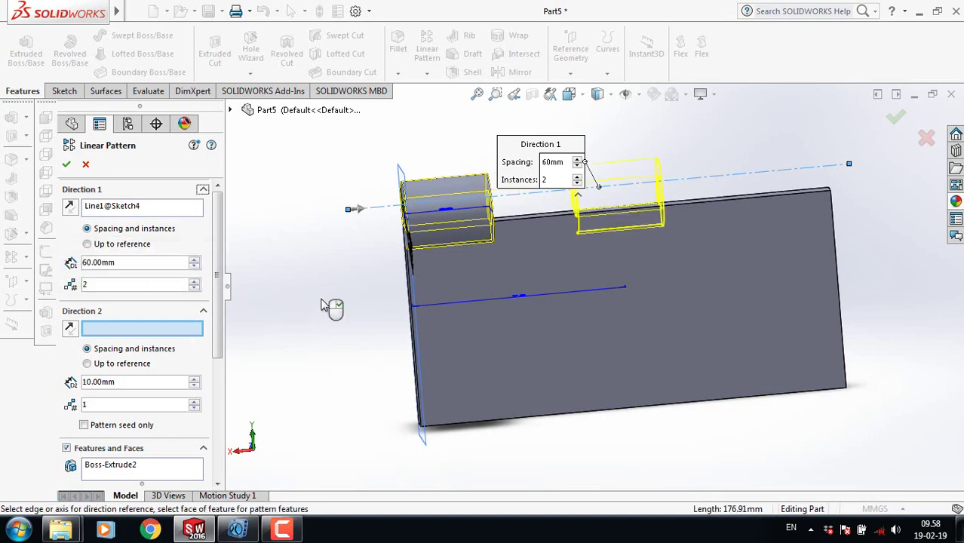
pyautogui.click(195, 284)
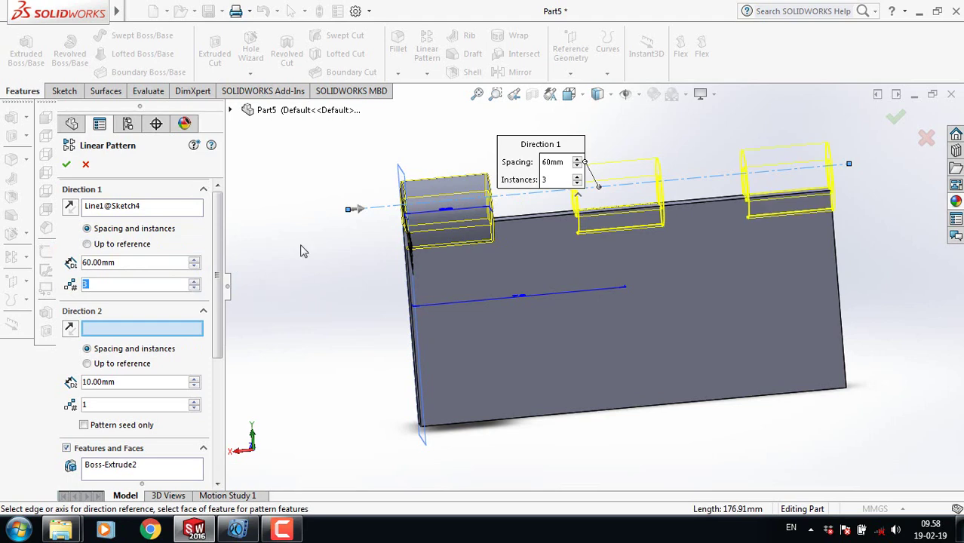
pyautogui.click(67, 165)
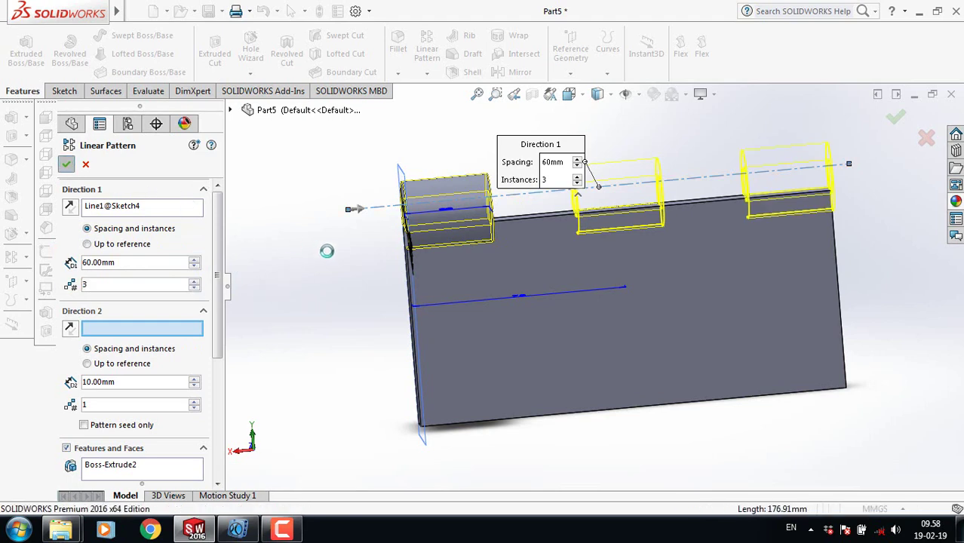
# Start another sketch on the Front Plane and view it face-on.
pyautogui.moveTo(325, 256)
pyautogui.mouseDown(button='middle')
pyautogui.moveTo(344, 230)
pyautogui.moveTo(321, 236)
pyautogui.moveTo(333, 252)
pyautogui.moveTo(360, 243)
pyautogui.moveTo(325, 250)
pyautogui.mouseUp(button='middle')
pyautogui.press('f')
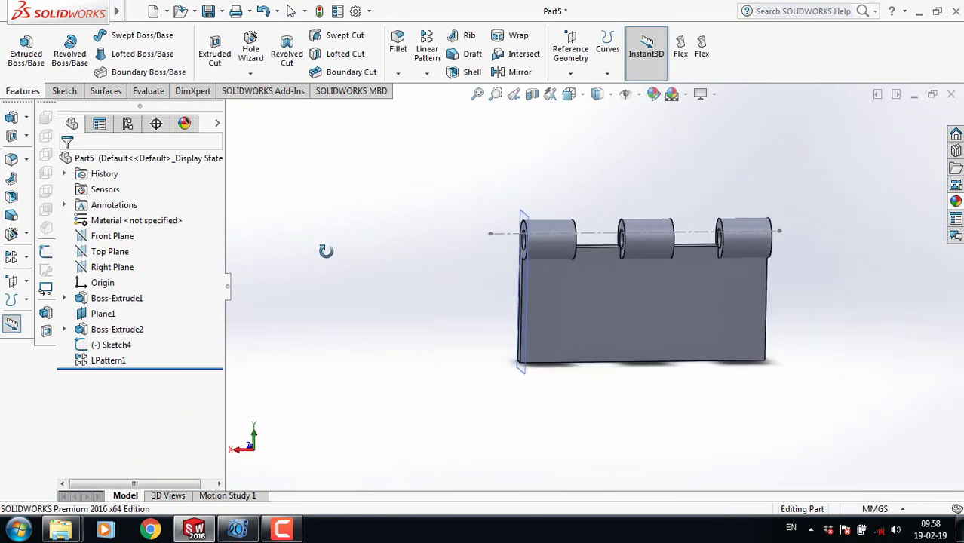
pyautogui.scroll(-2, 817, 292)
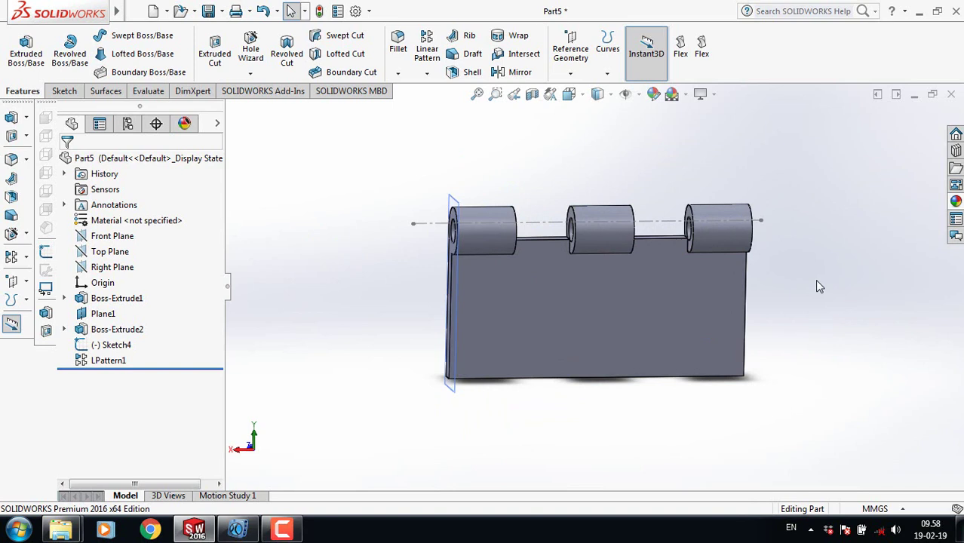
pyautogui.moveTo(820, 286)
pyautogui.mouseDown(button='middle')
pyautogui.moveTo(758, 276)
pyautogui.moveTo(770, 291)
pyautogui.moveTo(833, 293)
pyautogui.mouseUp(button='middle')
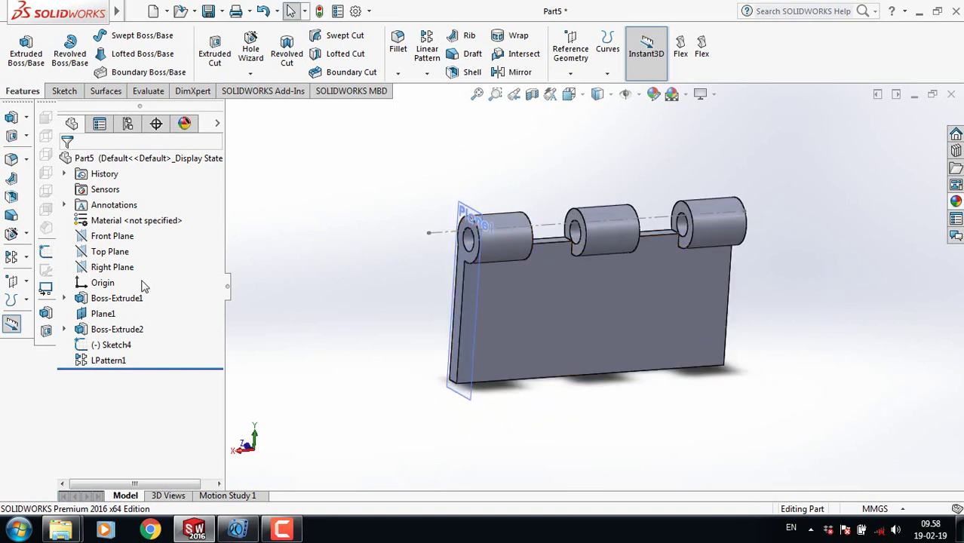
pyautogui.click(107, 236)
pyautogui.click(115, 219)
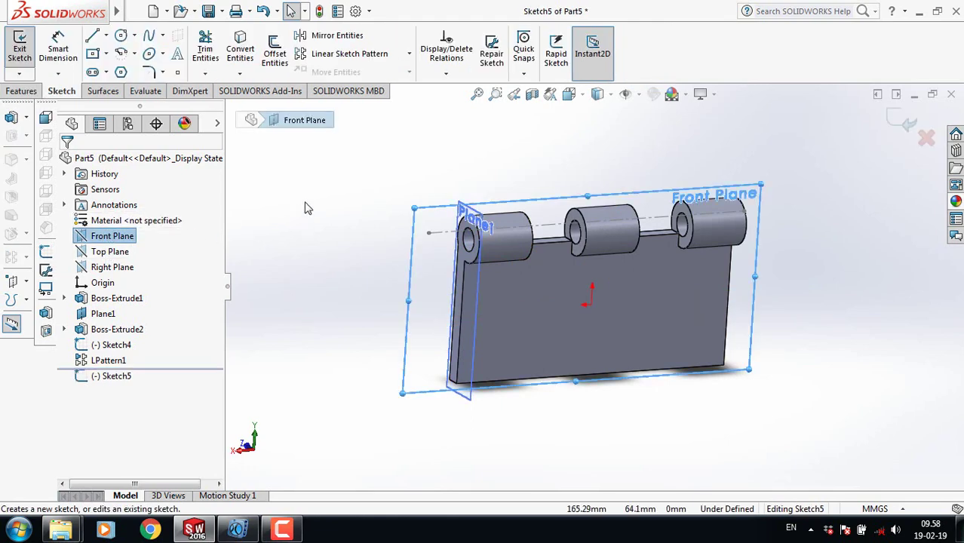
pyautogui.press('space')
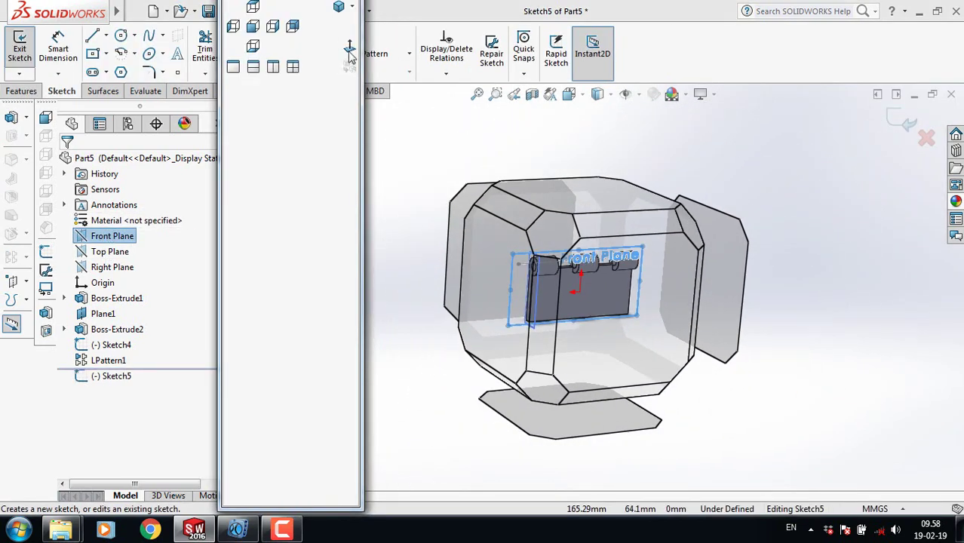
pyautogui.click(350, 48)
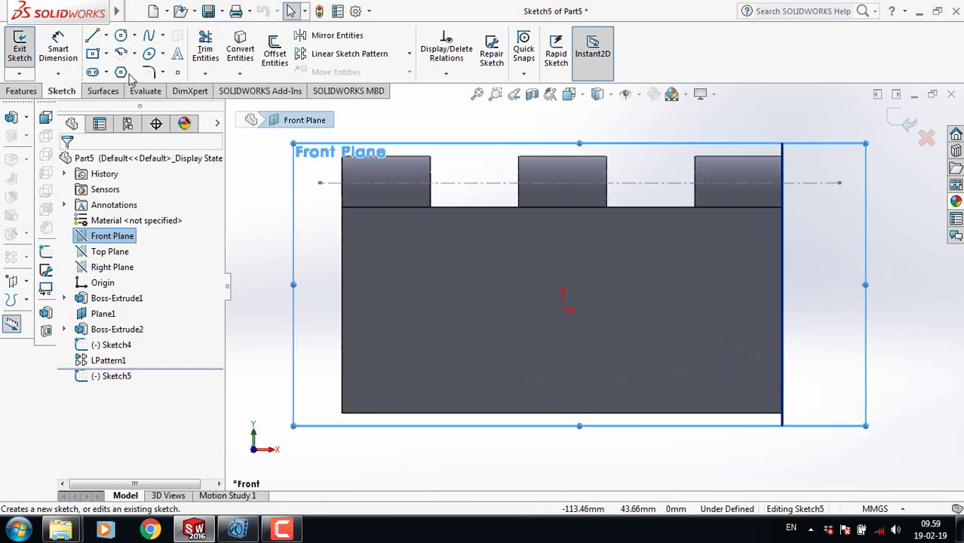
# Sketch three circles on the plate: two near the upper corners, the first about 12 mm across, and one below the origin near the lower edge.
pyautogui.click(122, 36)
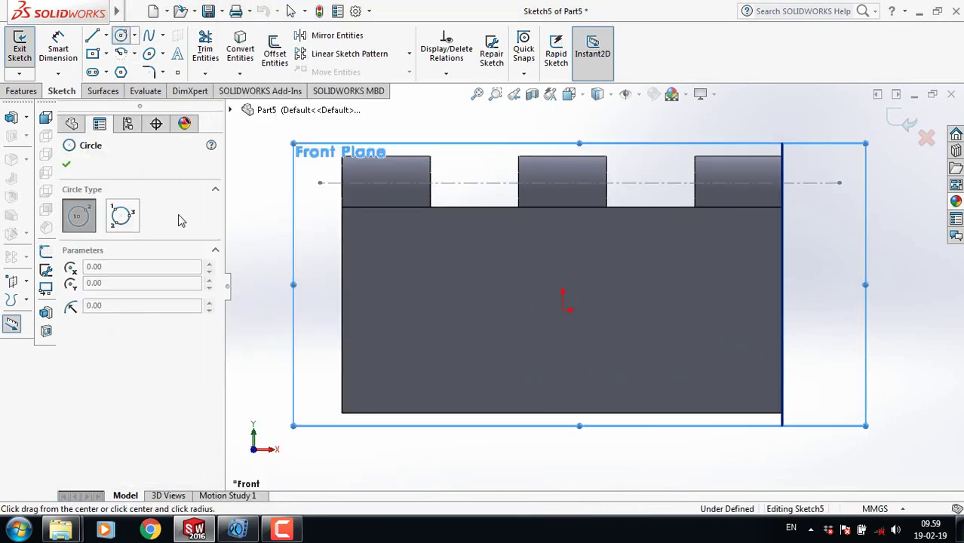
pyautogui.click(407, 271)
pyautogui.click(423, 277)
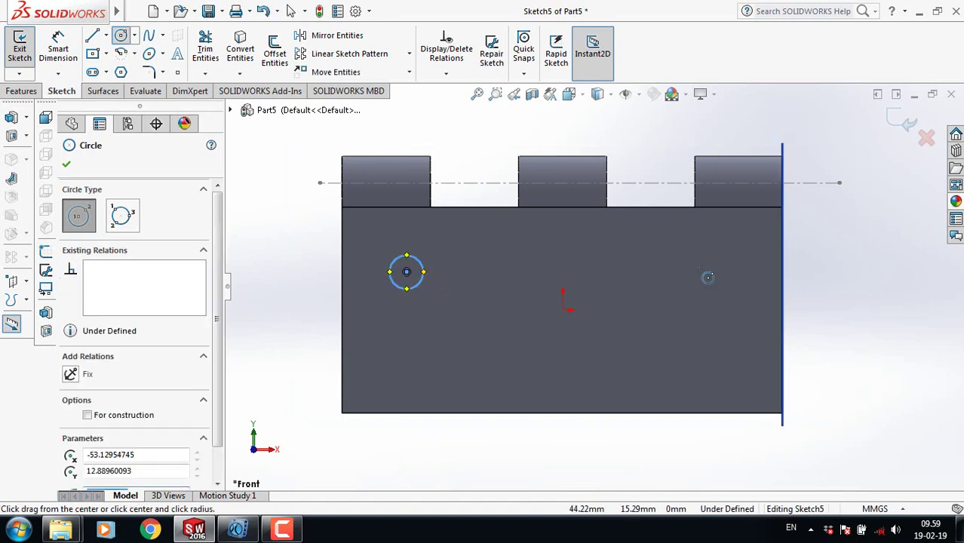
pyautogui.click(716, 271)
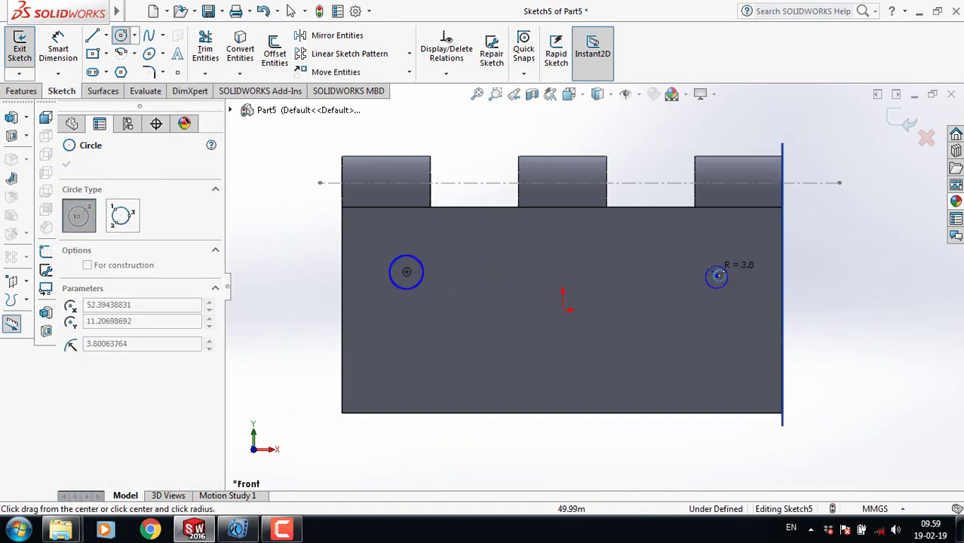
pyautogui.click(568, 387)
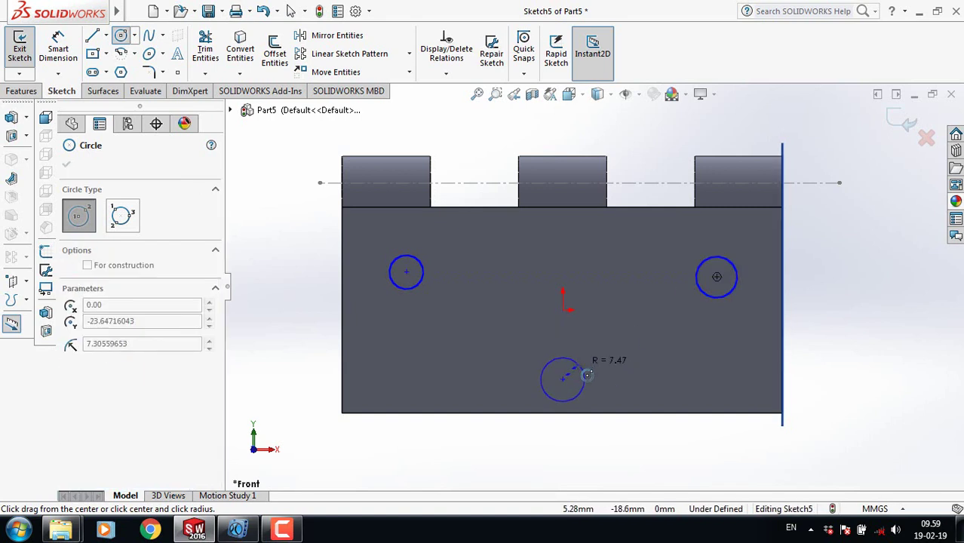
pyautogui.click(585, 373)
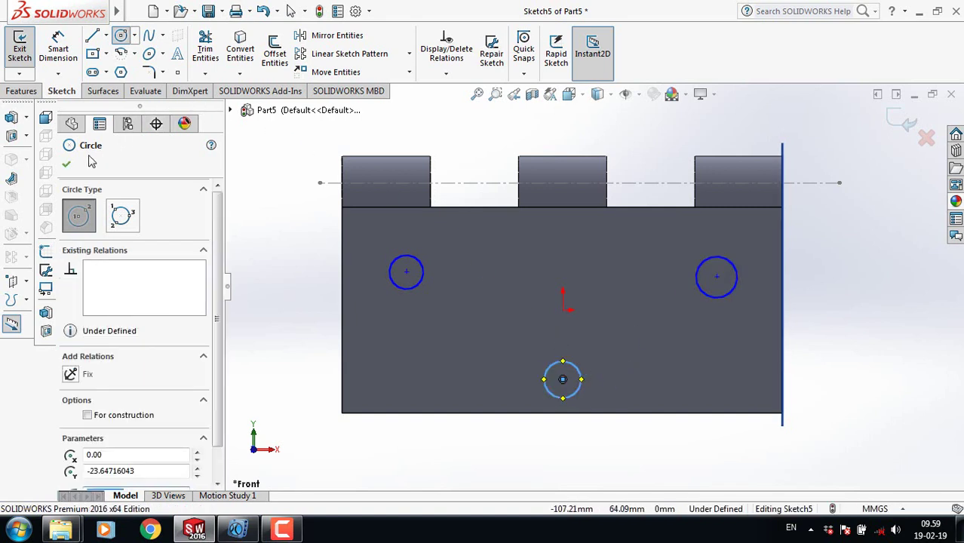
pyautogui.click(68, 168)
# Sketch a vertical centreline through the origin and the lower circle's centre, extending past the middle cylinder and the plate's bottom edge.
pyautogui.click(105, 36)
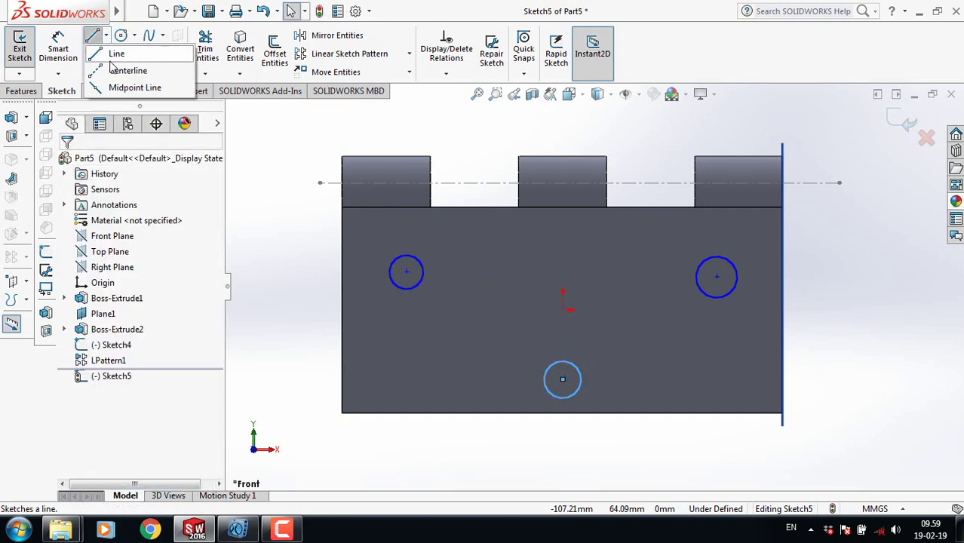
pyautogui.click(117, 72)
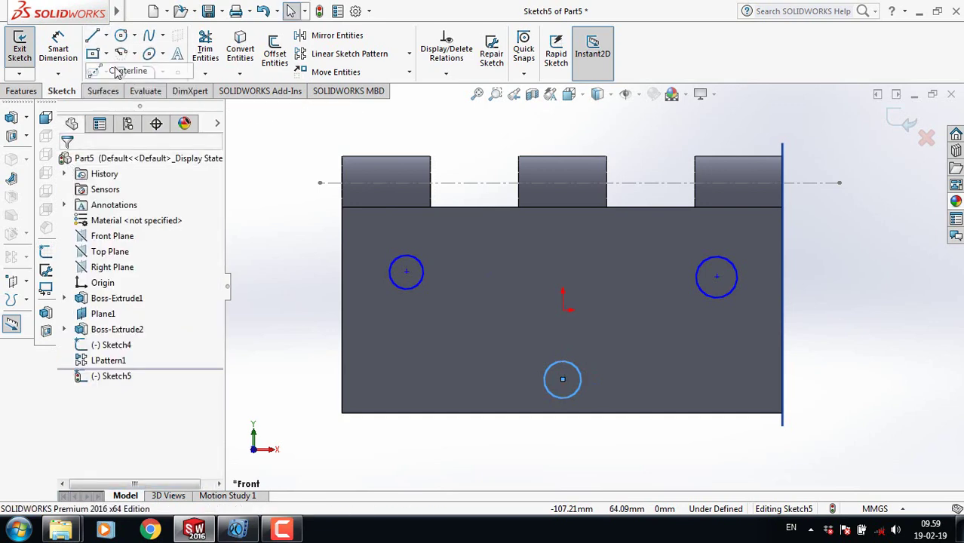
pyautogui.click(561, 121)
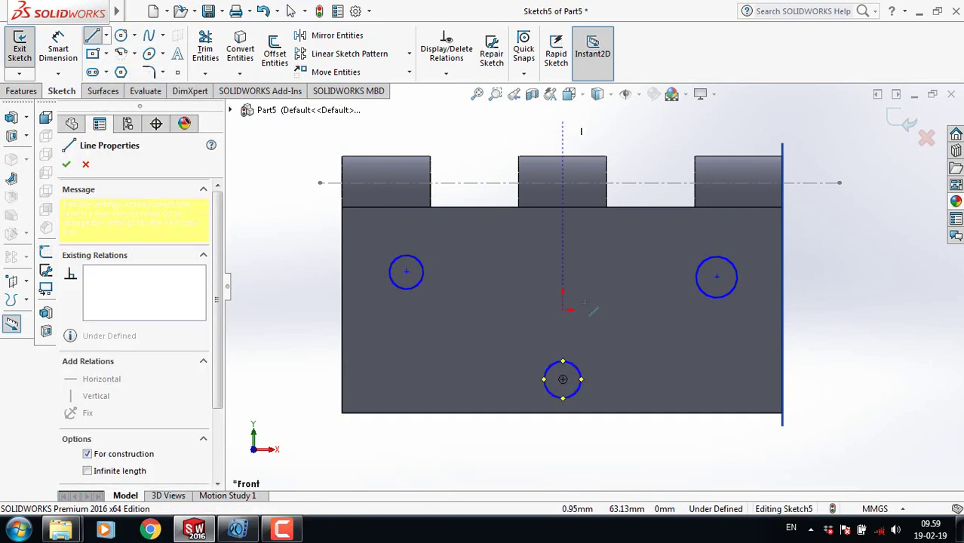
pyautogui.click(562, 449)
pyautogui.rightClick(560, 270)
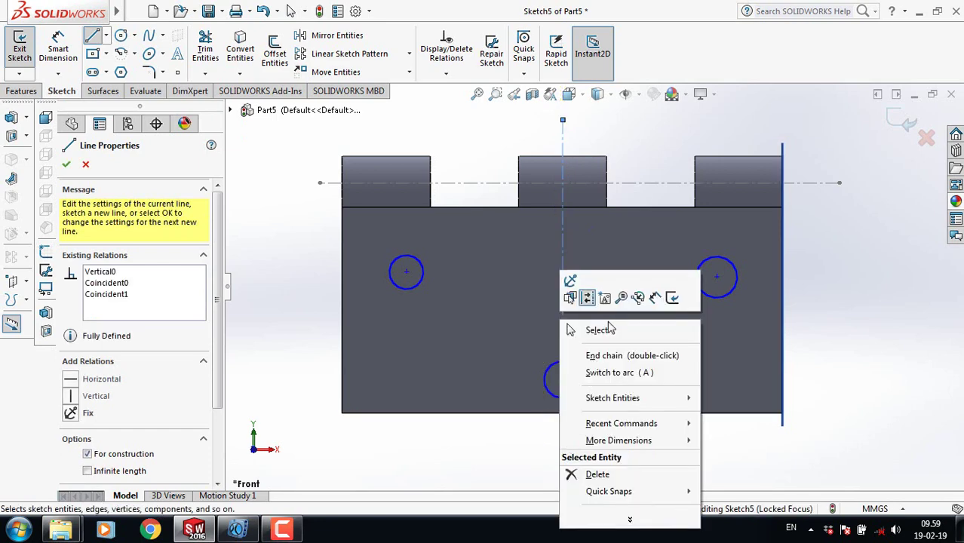
pyautogui.click(601, 338)
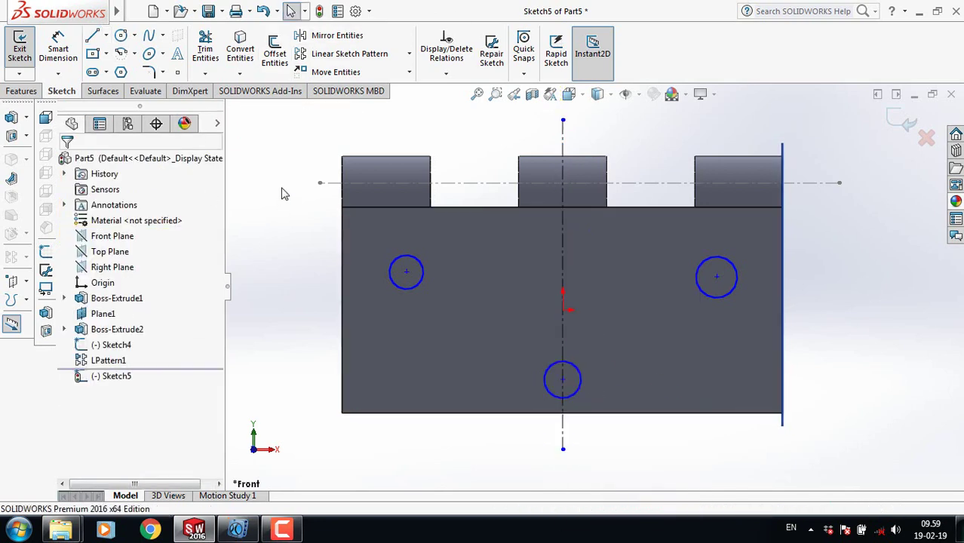
# Make the three circles equal in size with an Equal relation.
pyautogui.click(415, 288)
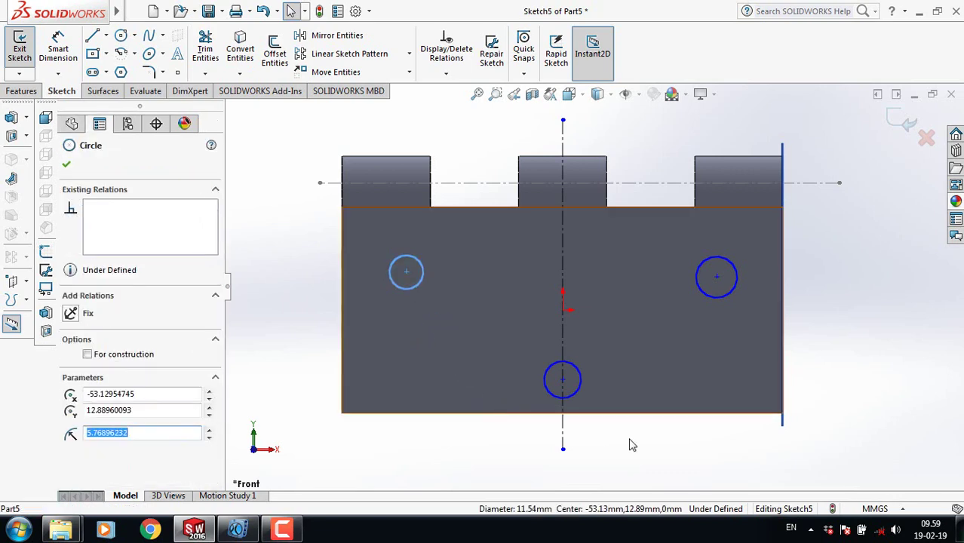
pyautogui.keyDown('ctrl'); pyautogui.click(581, 386); pyautogui.keyUp('ctrl')
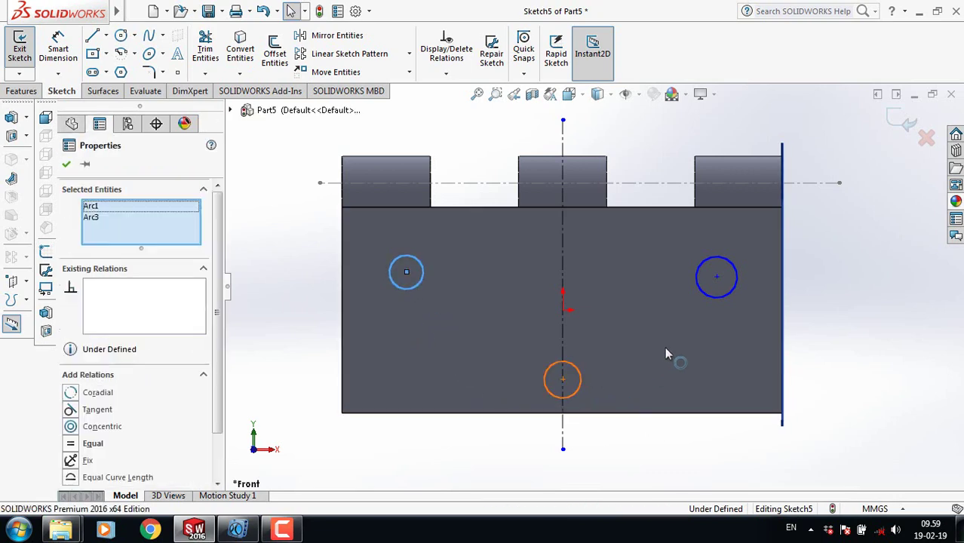
pyautogui.keyDown('ctrl'); pyautogui.click(715, 302); pyautogui.keyUp('ctrl')
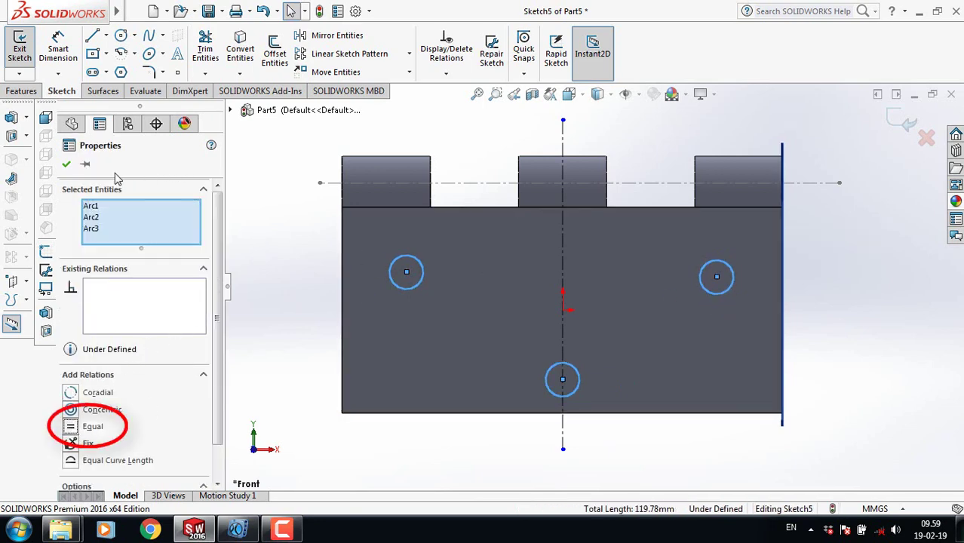
pyautogui.click(67, 165)
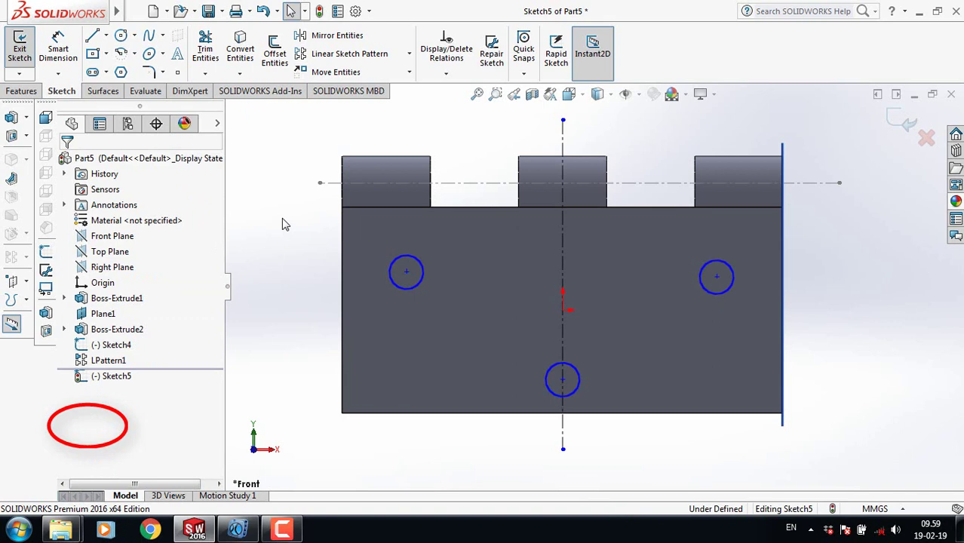
# Make the centres of the two upper circles symmetric about the vertical centreline.
pyautogui.click(407, 274)
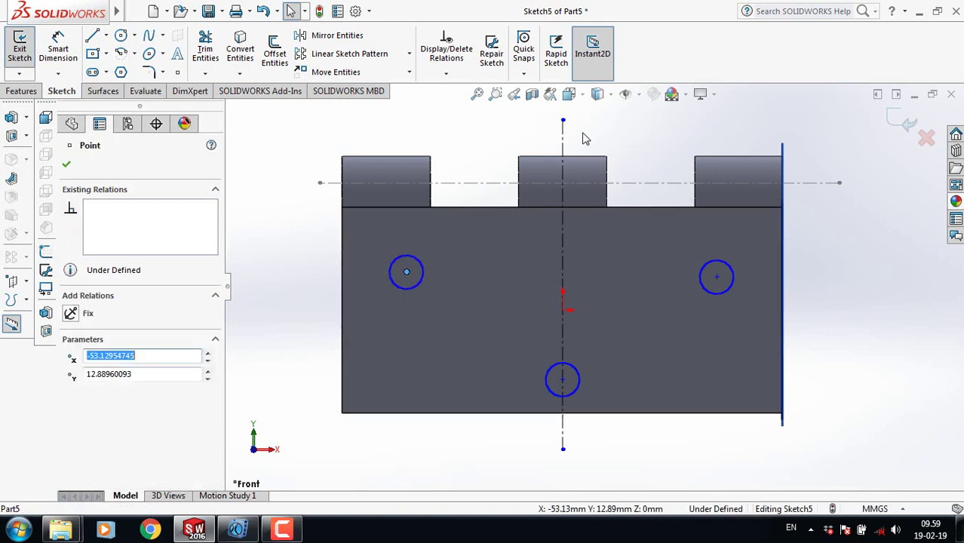
pyautogui.keyDown('ctrl'); pyautogui.click(562, 146); pyautogui.keyUp('ctrl')
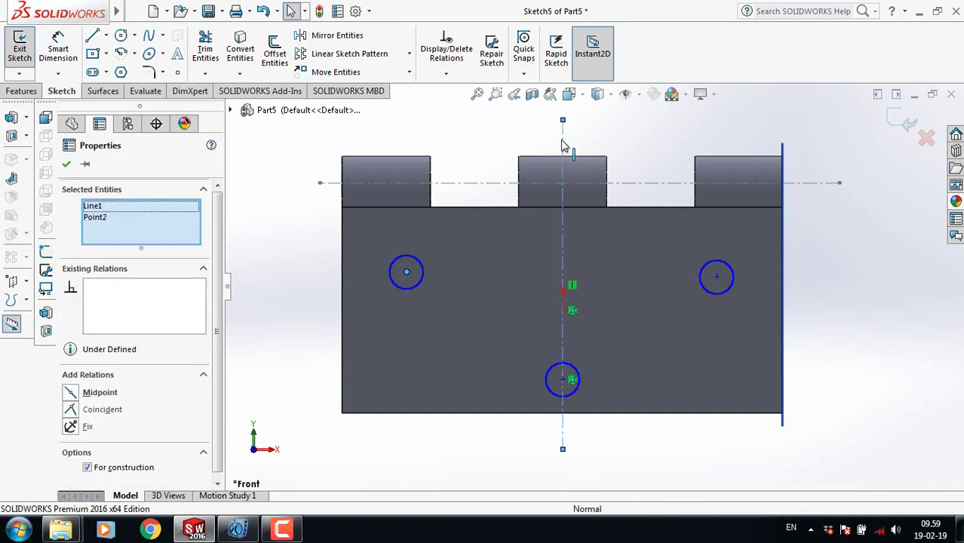
pyautogui.keyDown('ctrl'); pyautogui.click(717, 278); pyautogui.keyUp('ctrl')
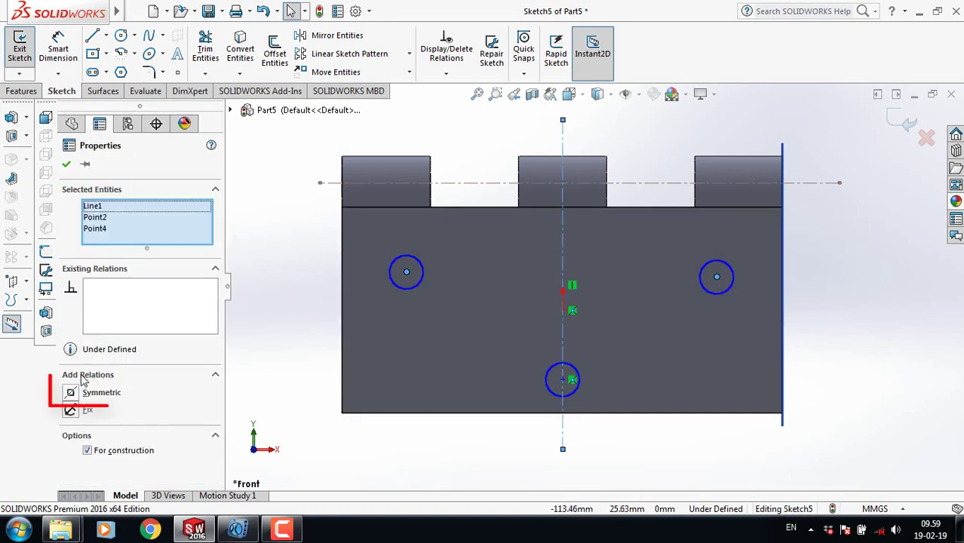
pyautogui.click(71, 400)
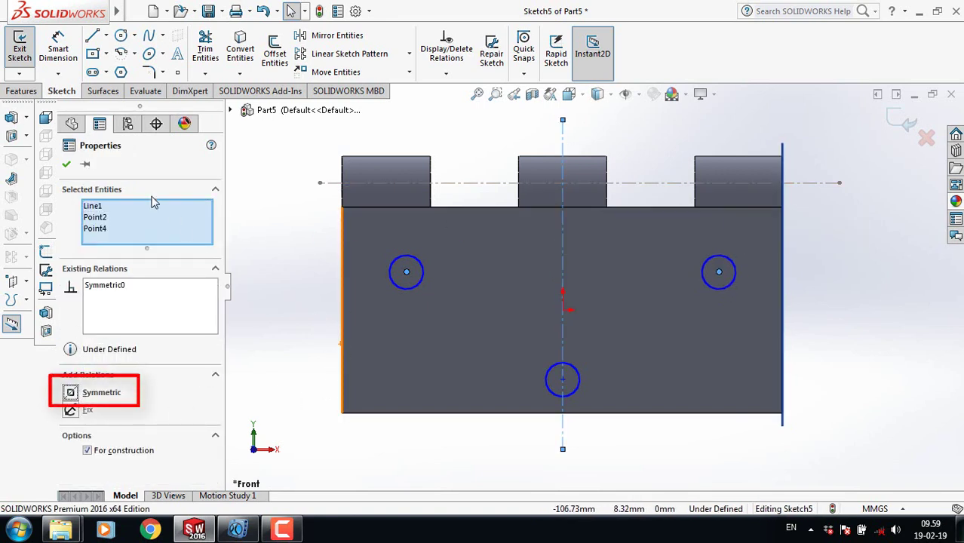
# Make the lower circle's centre coincident with the vertical centreline.
pyautogui.click(67, 166)
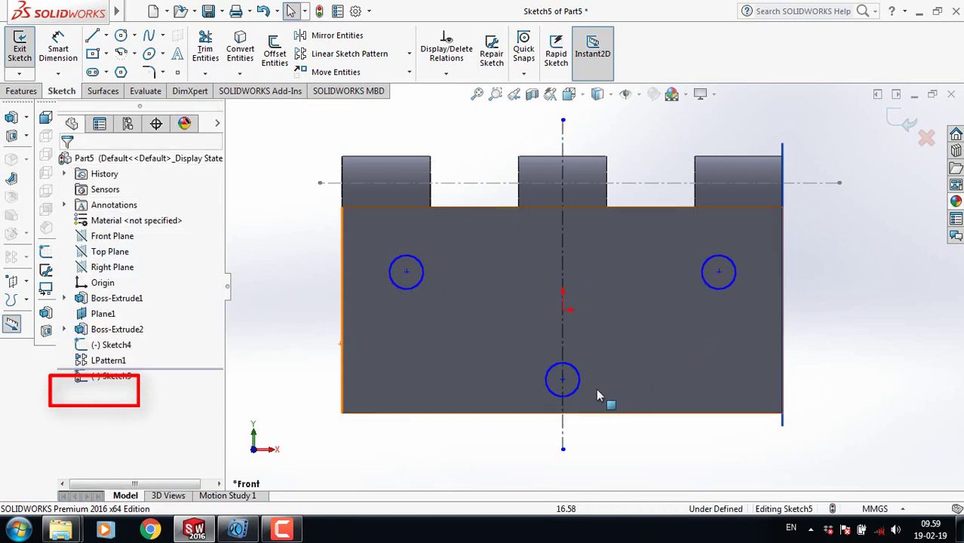
pyautogui.click(563, 380)
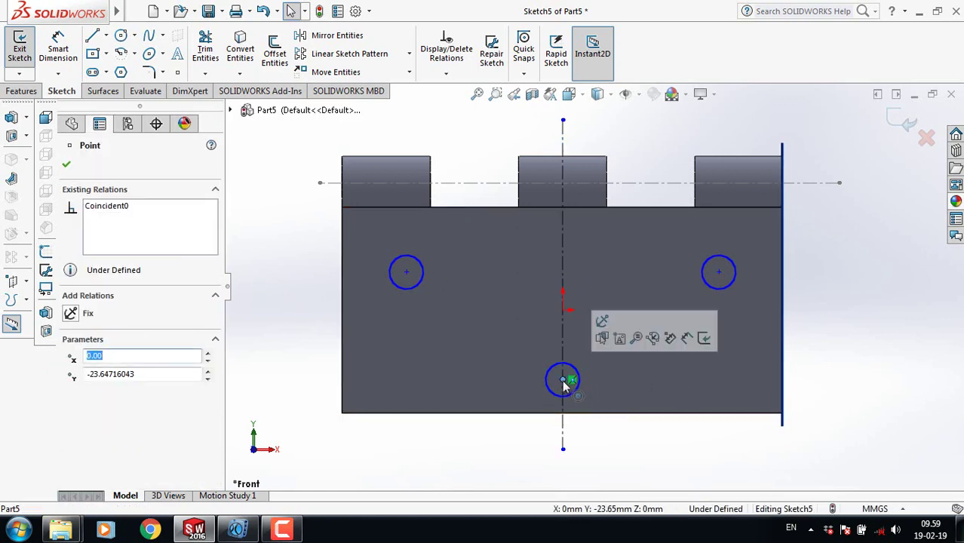
pyautogui.keyDown('ctrl'); pyautogui.click(563, 342); pyautogui.keyUp('ctrl')
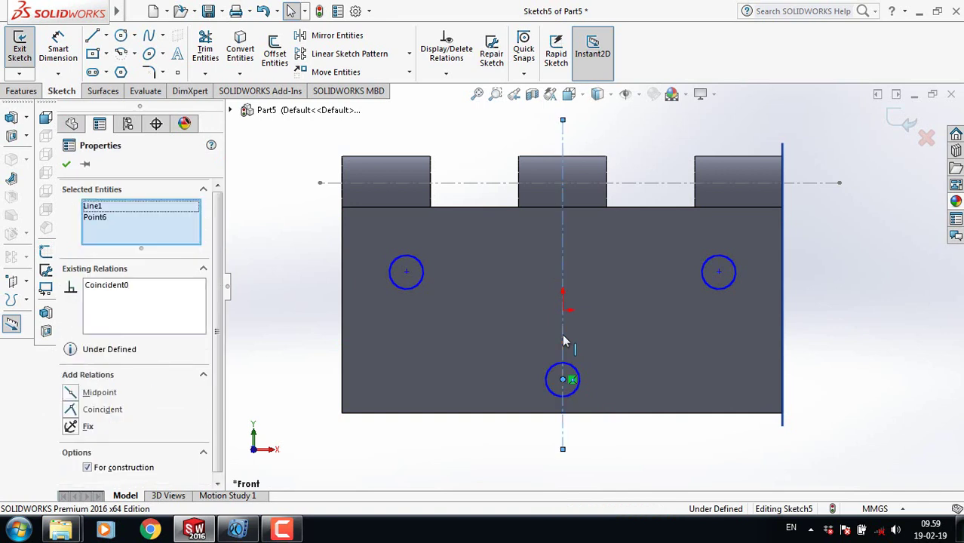
pyautogui.click(70, 411)
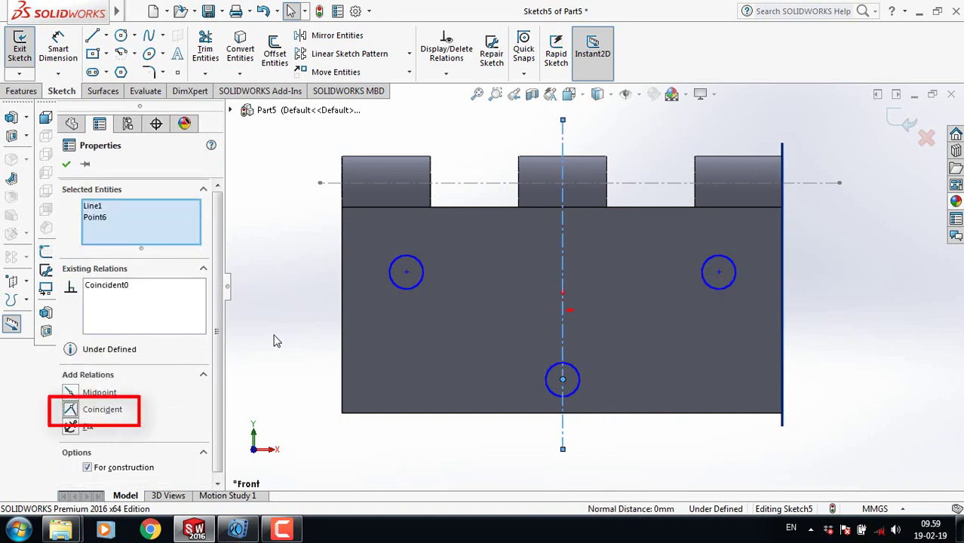
pyautogui.click(65, 165)
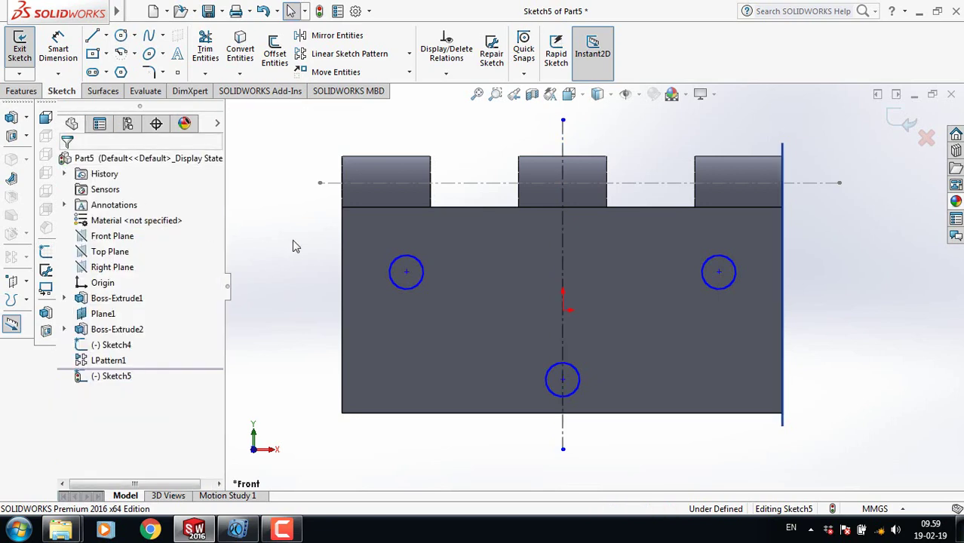
# Cut the three circles through the plate with an Extruded Cut, using the Mid Plane end condition at 30 mm.
pyautogui.moveTo(292, 240); pyautogui.dragTo(334, 253, button='middle')
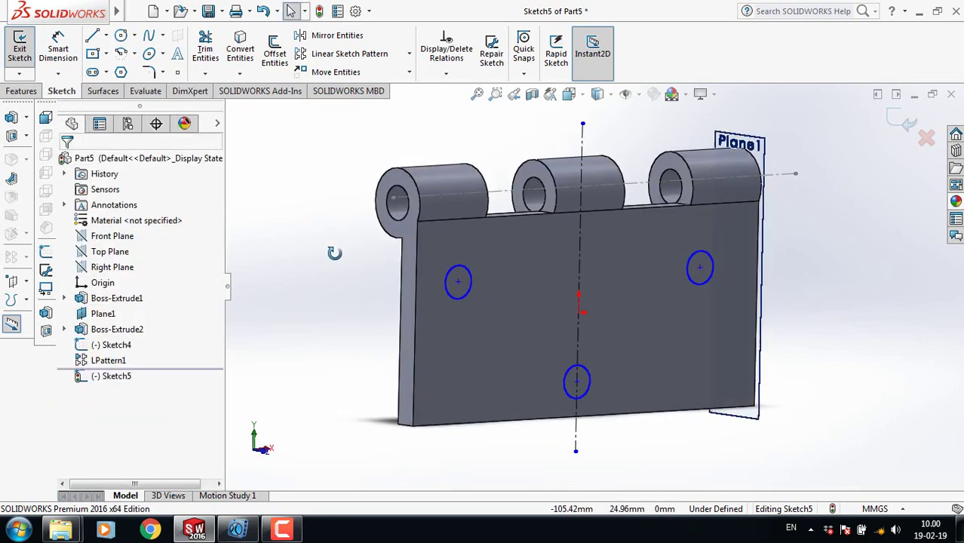
pyautogui.click(23, 91)
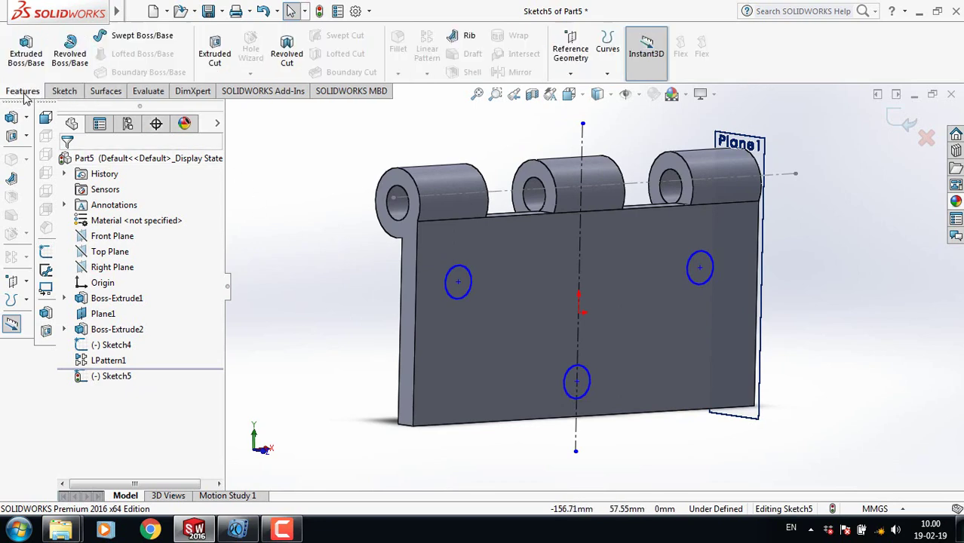
pyautogui.click(214, 52)
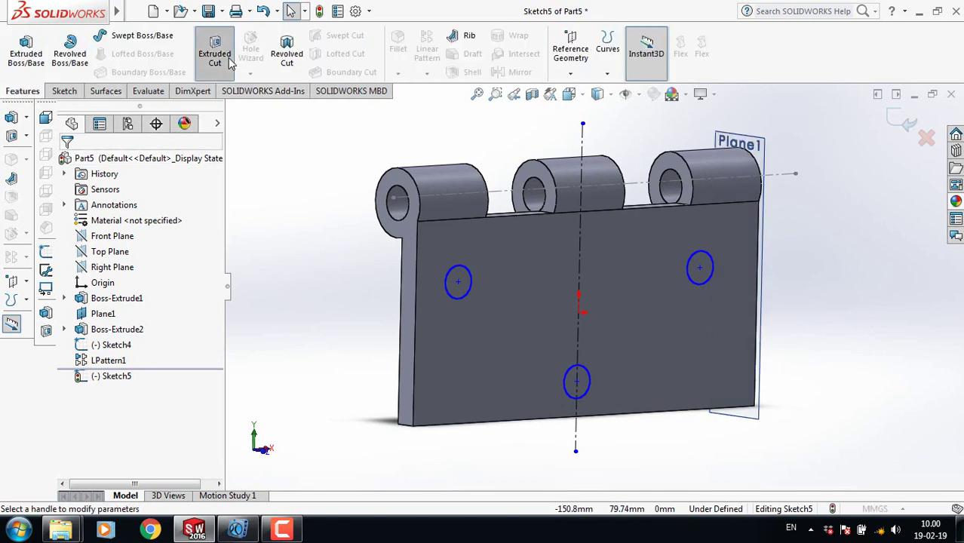
pyautogui.moveTo(300, 230); pyautogui.dragTo(335, 254, button='middle')
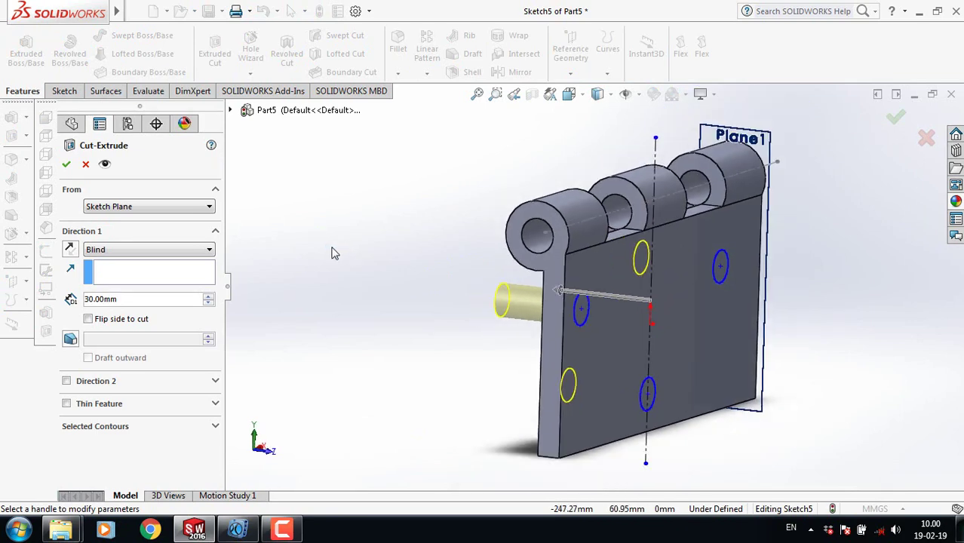
pyautogui.click(187, 254)
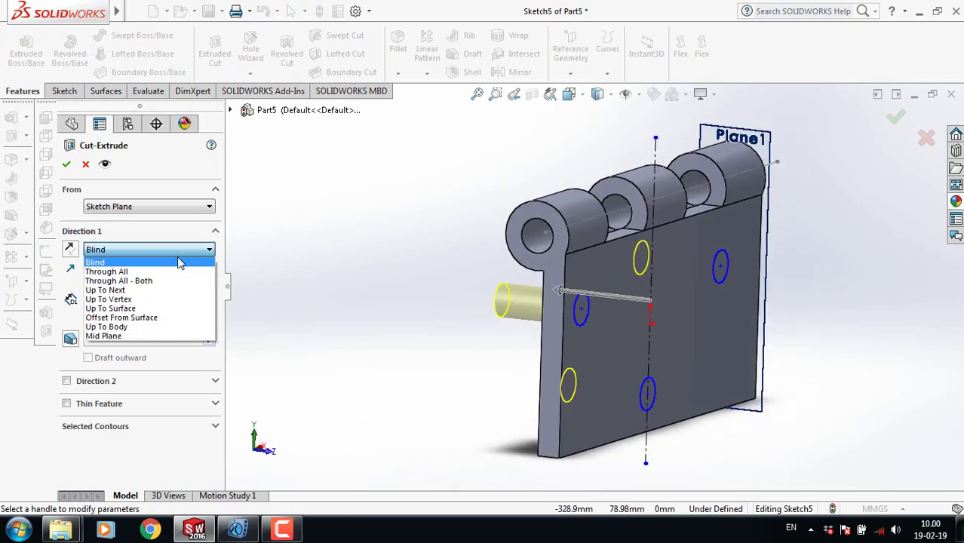
pyautogui.click(140, 337)
pyautogui.moveTo(304, 290); pyautogui.dragTo(335, 286, button='middle')
pyautogui.click(67, 167)
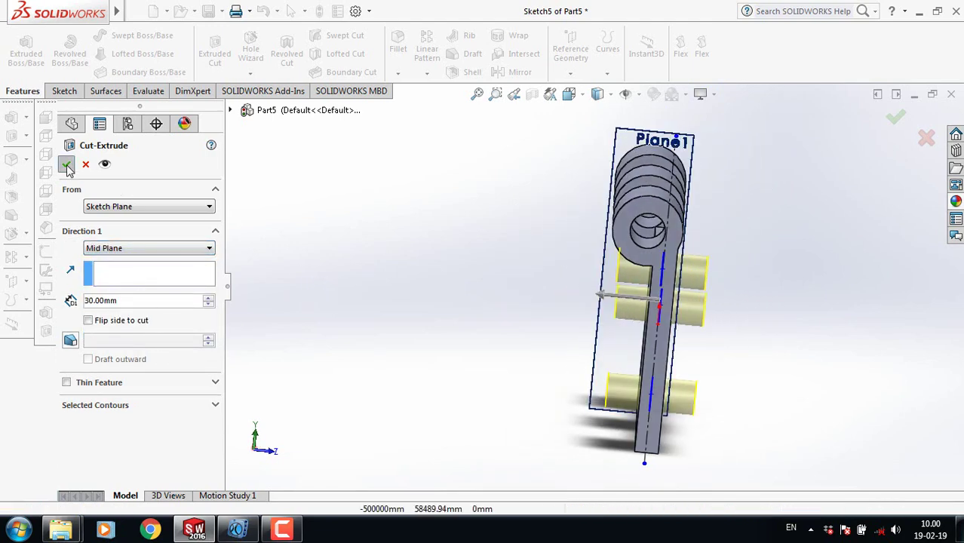
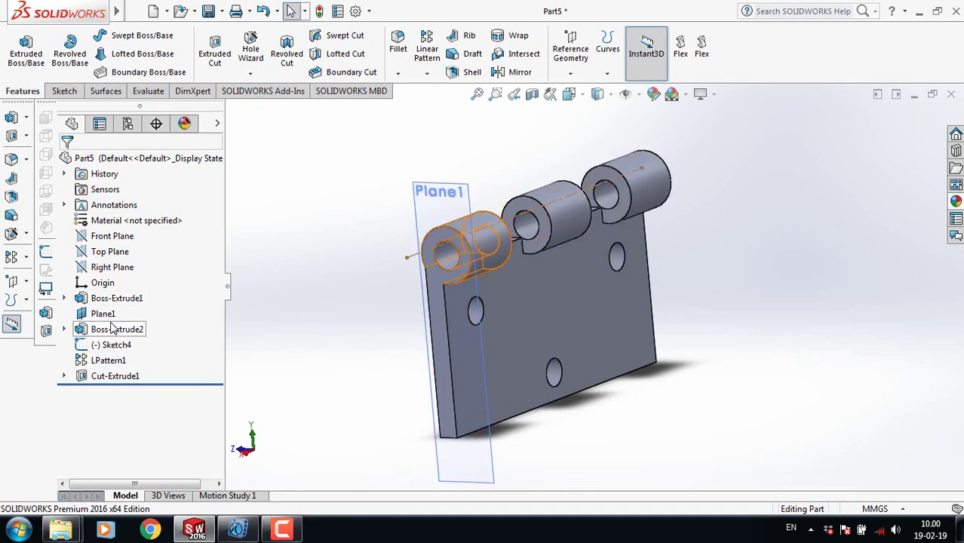
# Hide the reference plane Plane1 and the pattern axis sketch Sketch4.
pyautogui.rightClick(104, 314)
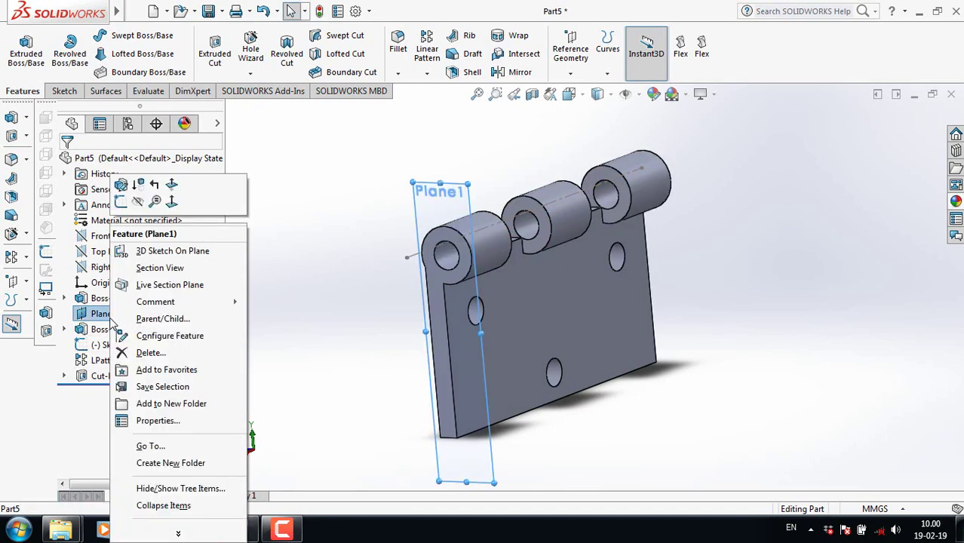
pyautogui.click(138, 202)
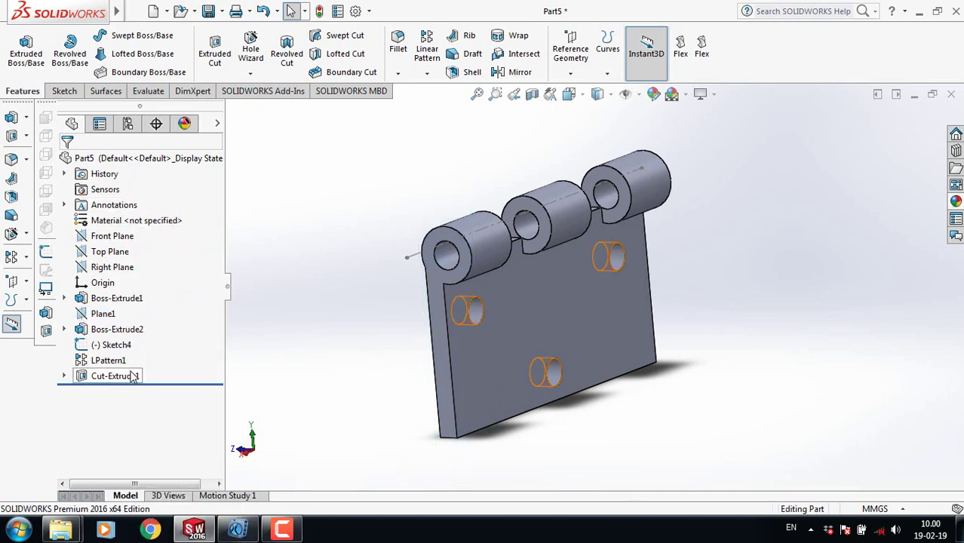
pyautogui.rightClick(105, 347)
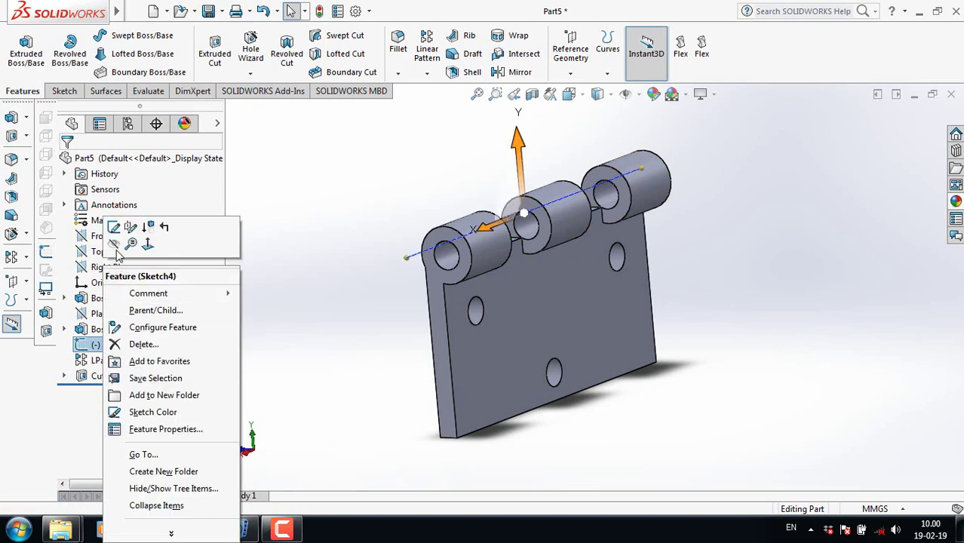
pyautogui.click(278, 236)
pyautogui.click(309, 237)
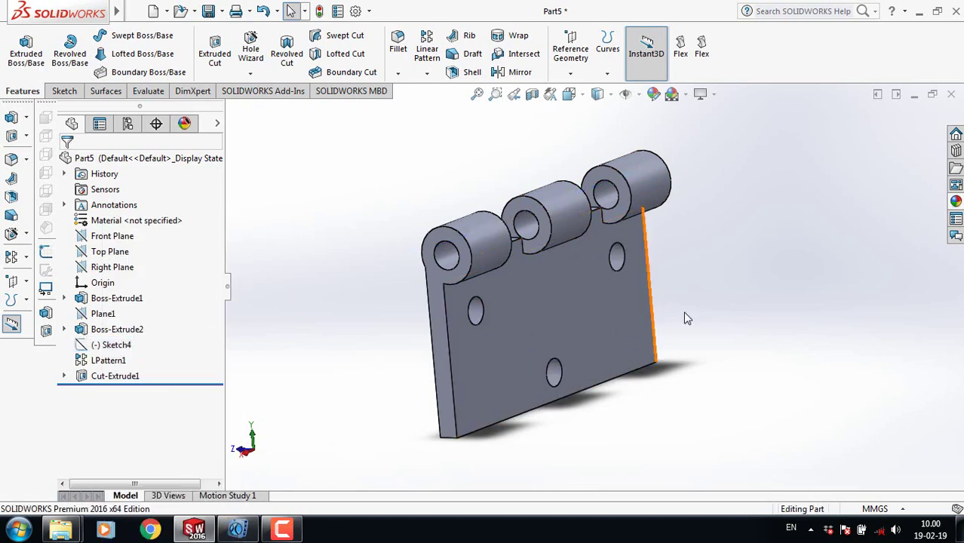
# Save the part under the file name Part1 in the folder D:\Solid Works\New folder.
pyautogui.moveTo(690, 317)
pyautogui.mouseDown(button='middle')
pyautogui.moveTo(788, 285)
pyautogui.moveTo(782, 292)
pyautogui.mouseUp(button='middle')
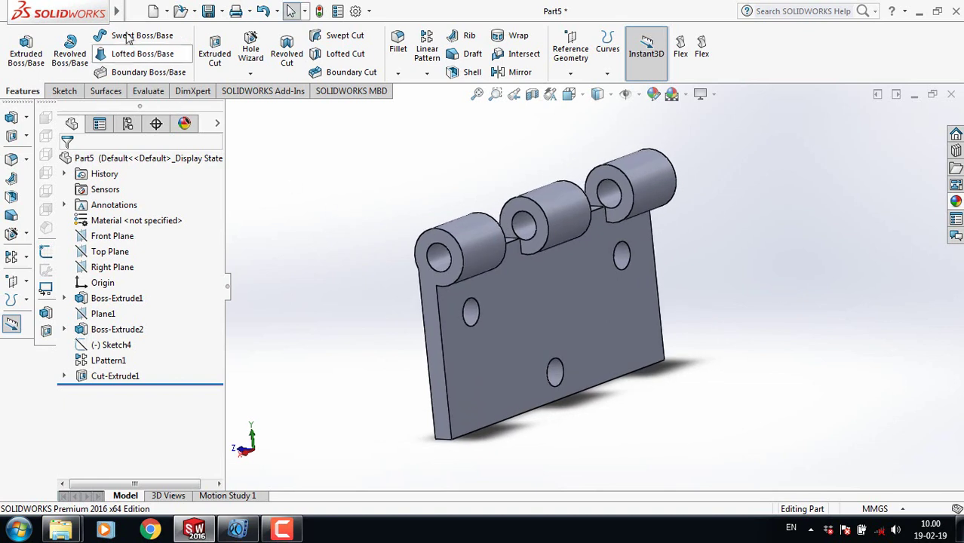
pyautogui.click(134, 12)
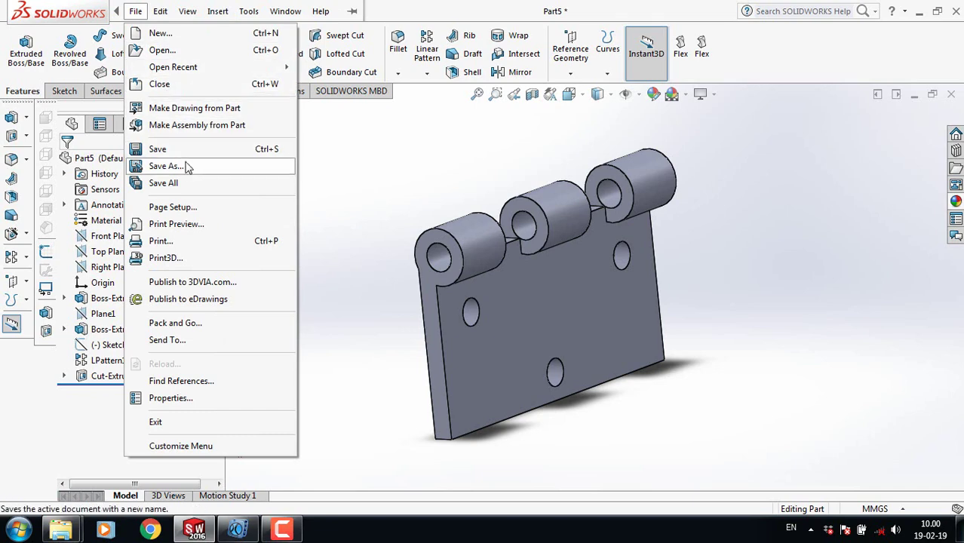
pyautogui.click(187, 168)
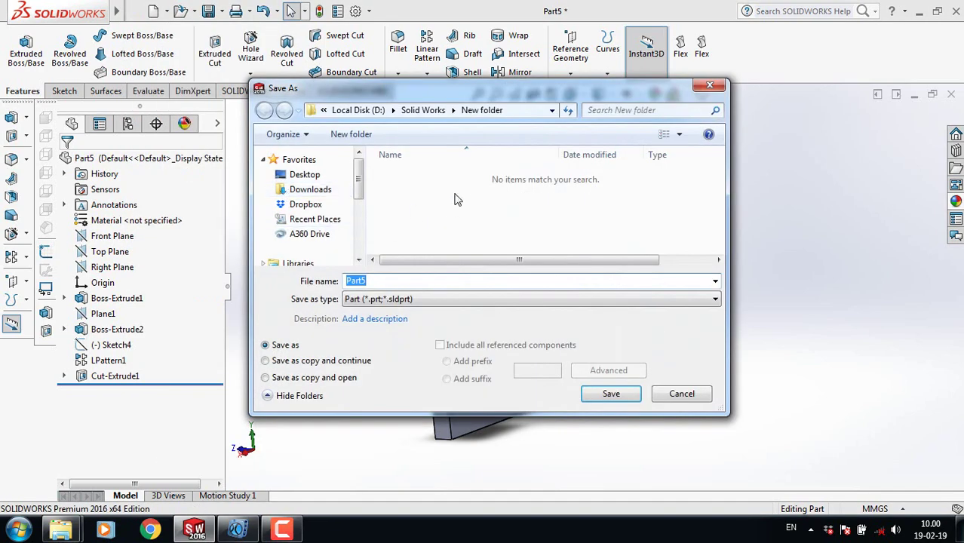
pyautogui.click(384, 282)
pyautogui.click(613, 394)
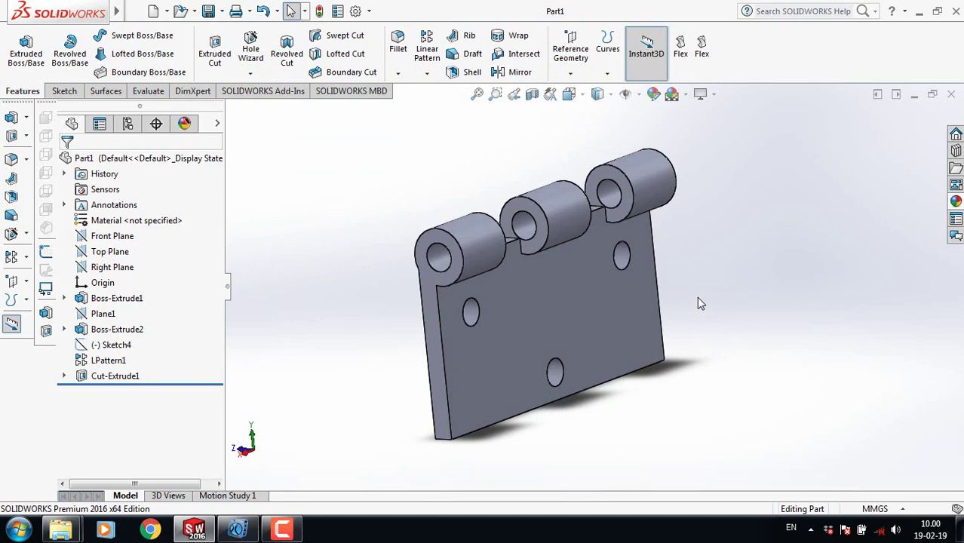
# Delete the cylinder feature Boss-Extrude2 together with its dependent linear pattern, keeping its circle sketch.
pyautogui.rightClick(106, 332)
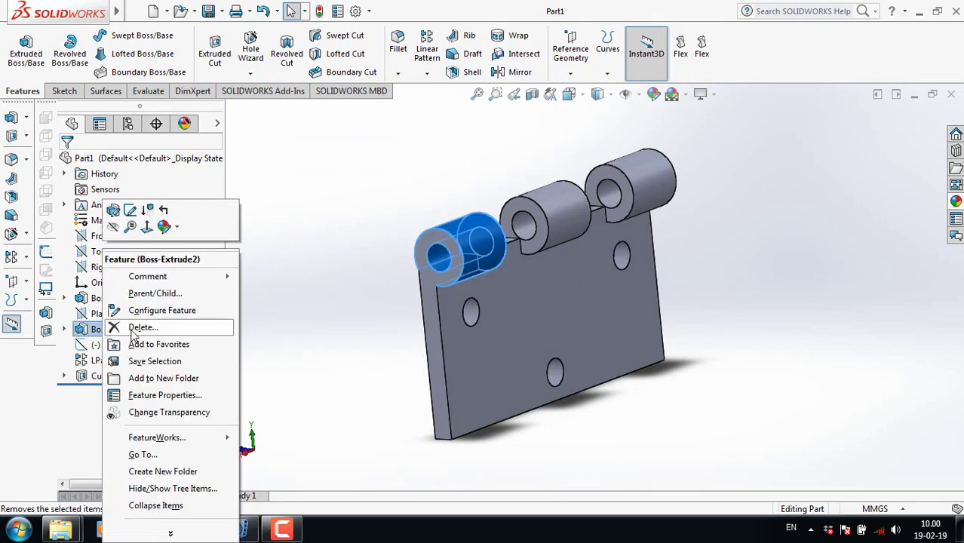
pyautogui.click(137, 330)
pyautogui.click(570, 194)
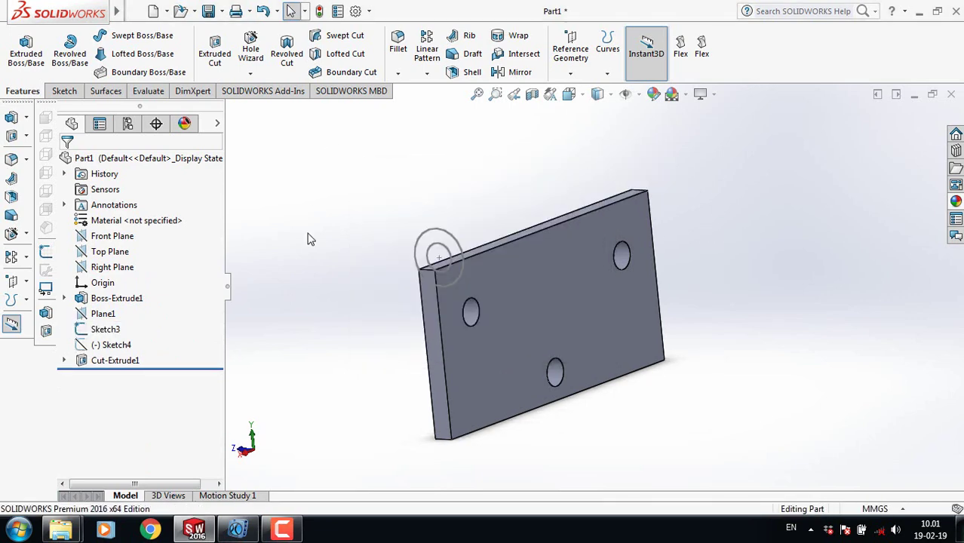
pyautogui.scroll(-2, 306, 243)
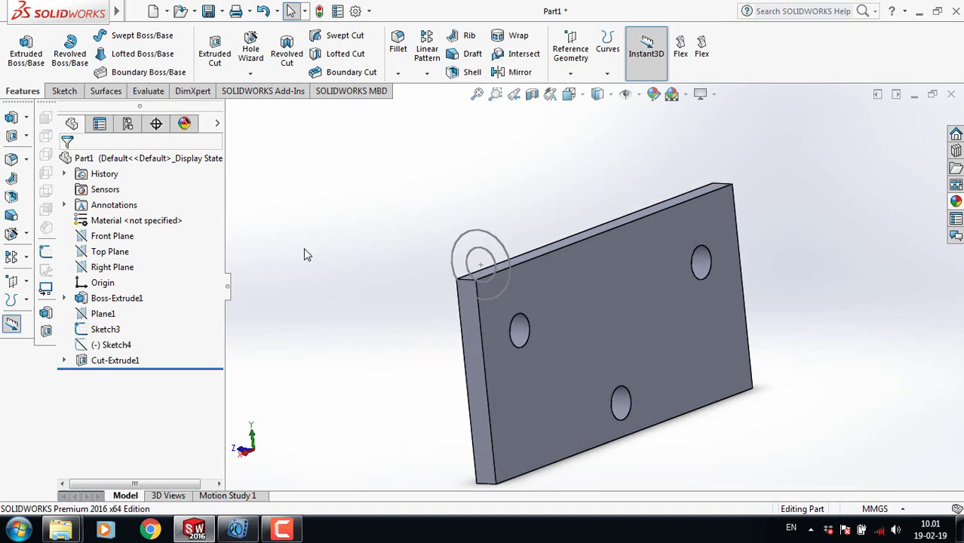
pyautogui.click(105, 268)
pyautogui.click(108, 251)
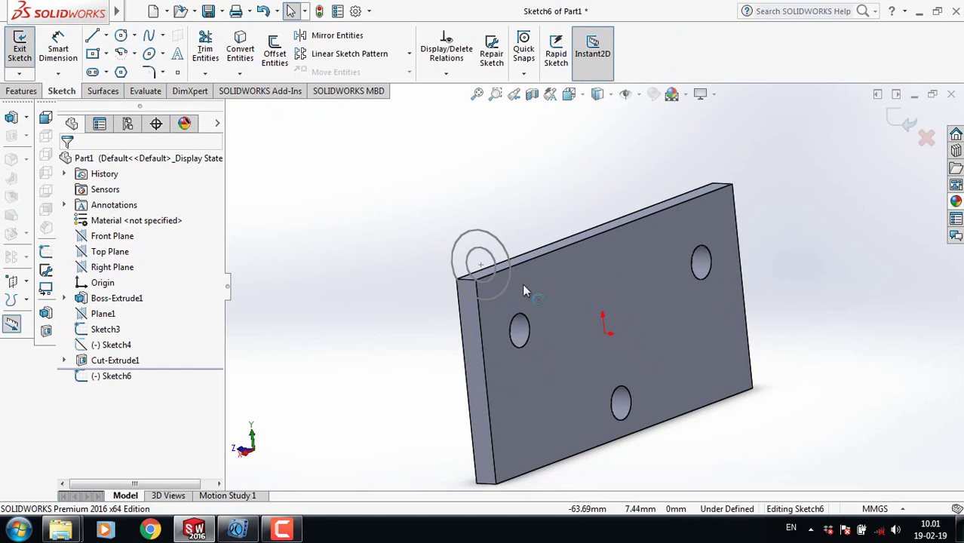
pyautogui.scroll(-3, 529, 271)
pyautogui.click(489, 266)
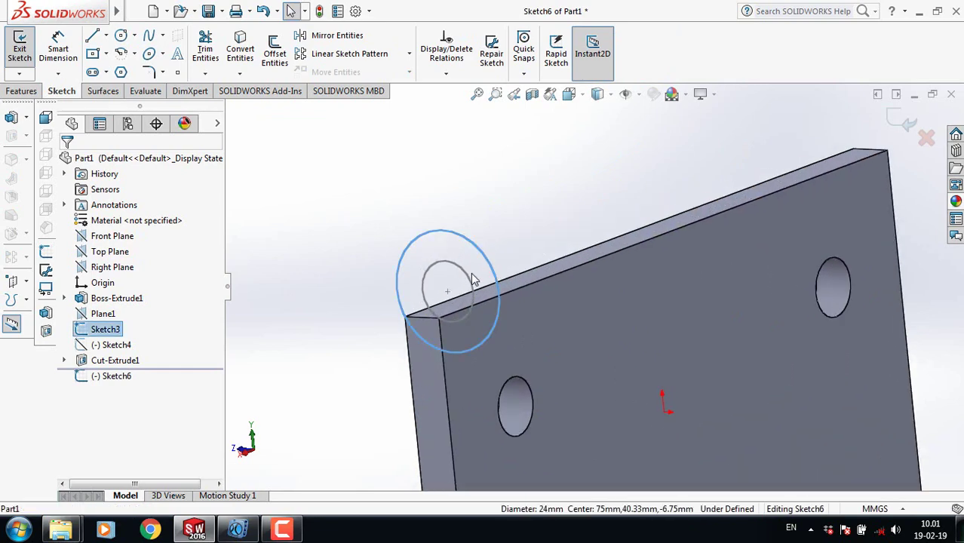
pyautogui.keyDown('ctrl'); pyautogui.click(468, 281); pyautogui.keyUp('ctrl')
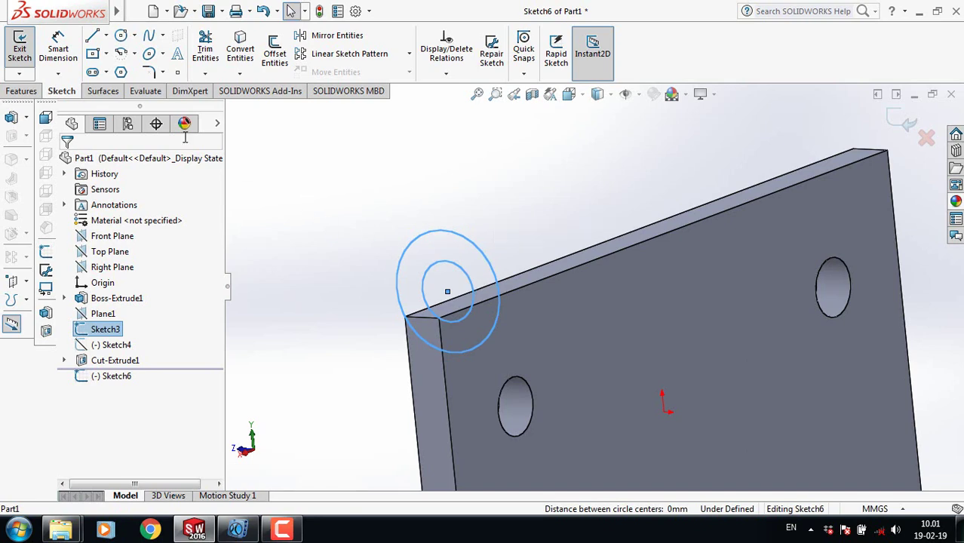
pyautogui.click(20, 95)
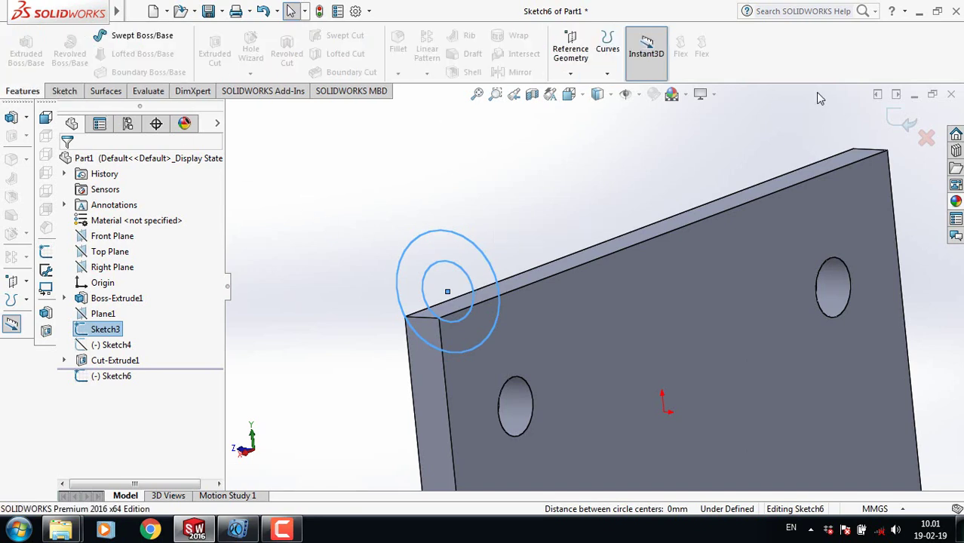
pyautogui.click(900, 122)
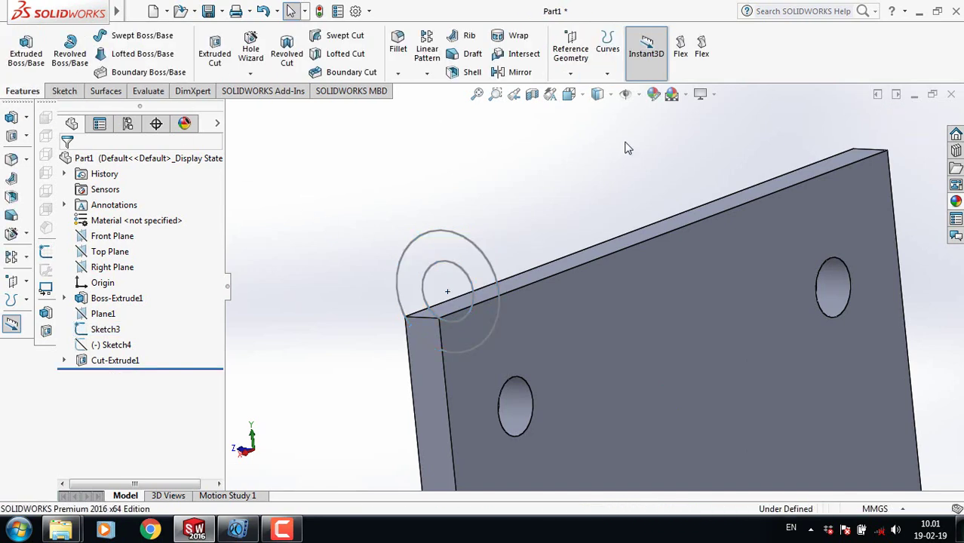
# Set up a 30 mm Blind boss extrusion of the two concentric circles at the plate's corner, with Offset as its start condition.
pyautogui.click(489, 265)
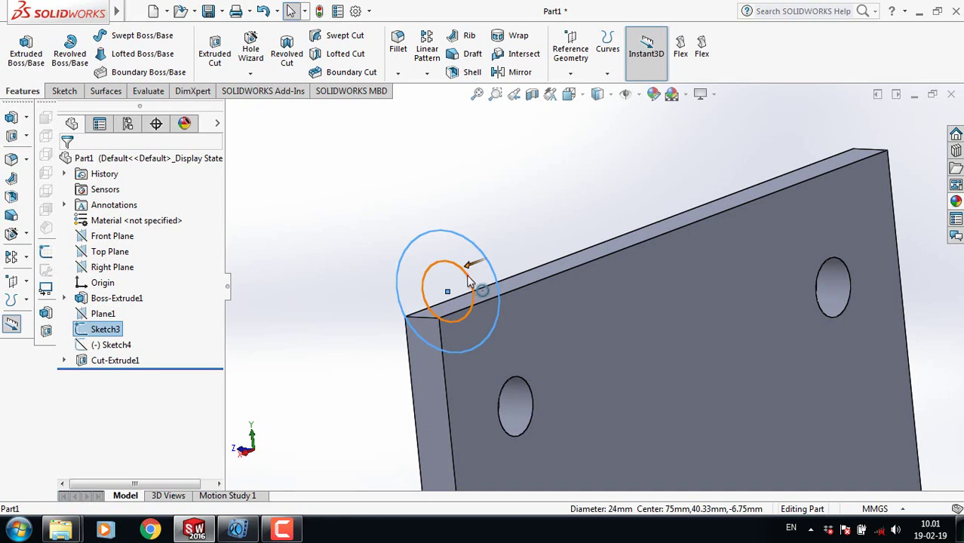
pyautogui.keyDown('ctrl'); pyautogui.click(470, 280); pyautogui.keyUp('ctrl')
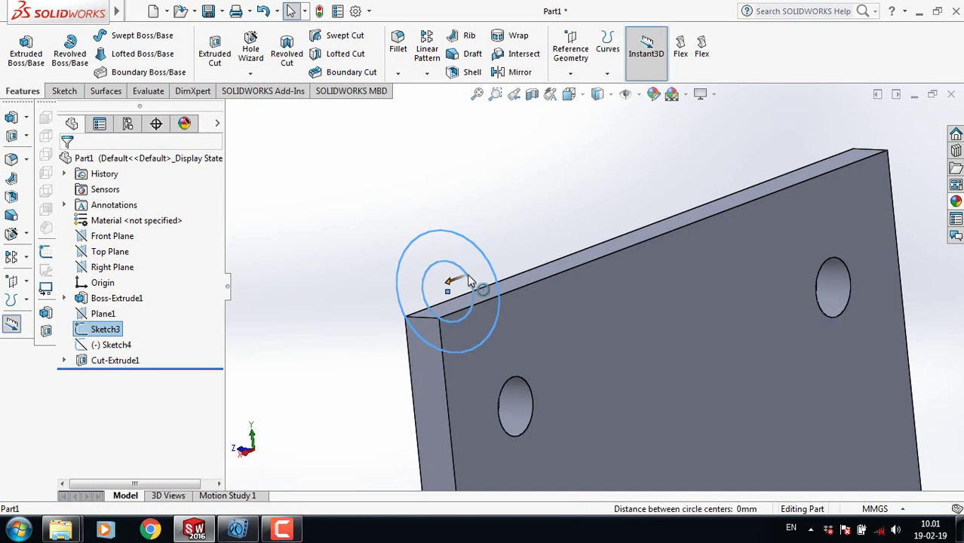
pyautogui.click(29, 51)
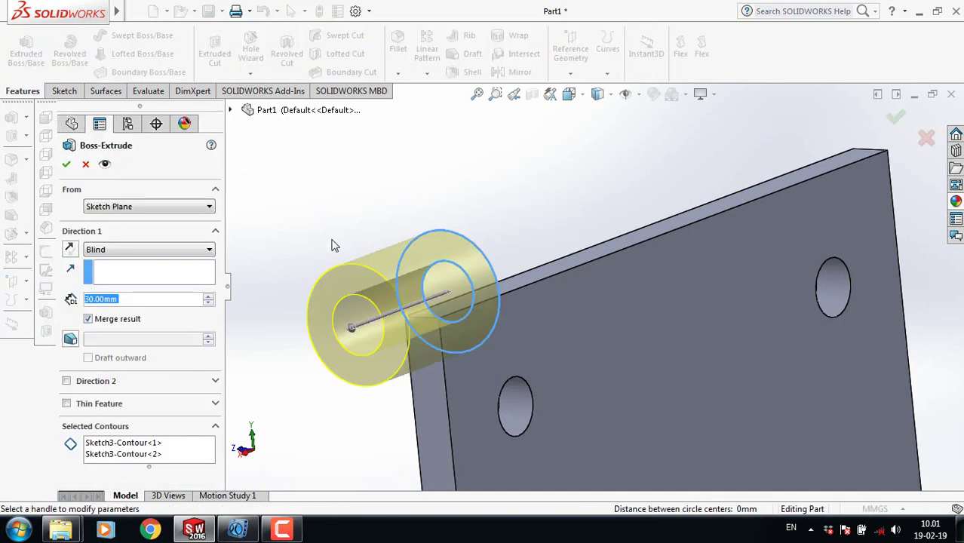
pyautogui.scroll(5, 461, 208)
pyautogui.moveTo(813, 401); pyautogui.dragTo(770, 416, button='middle')
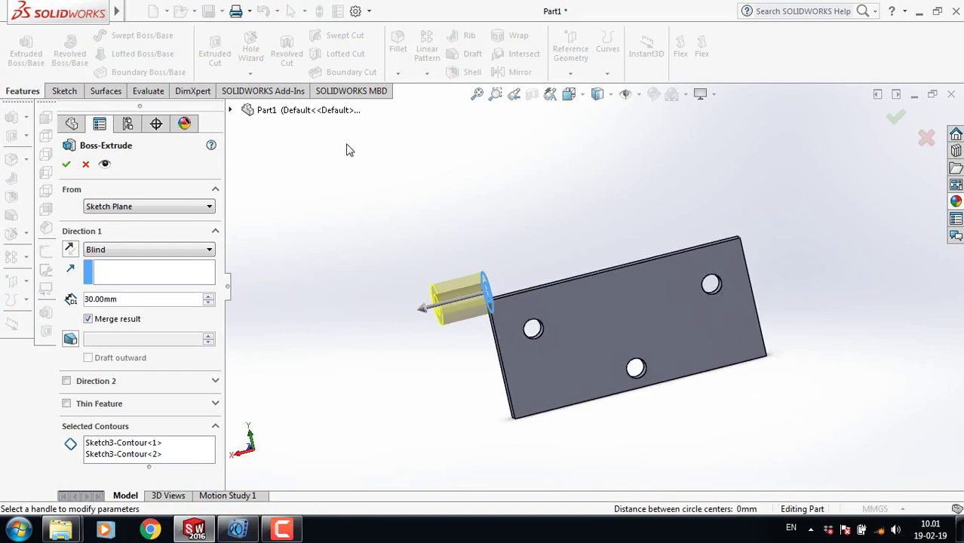
pyautogui.click(210, 207)
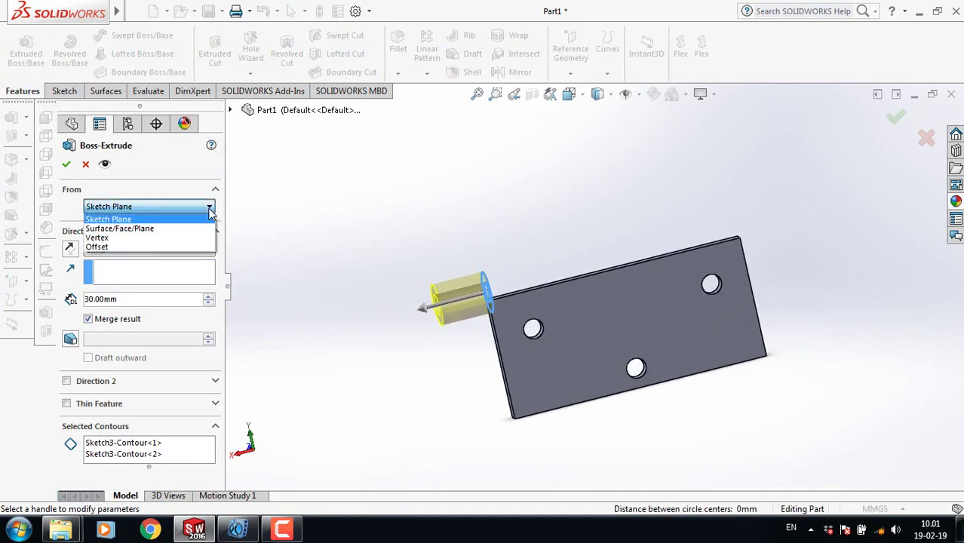
pyautogui.click(149, 248)
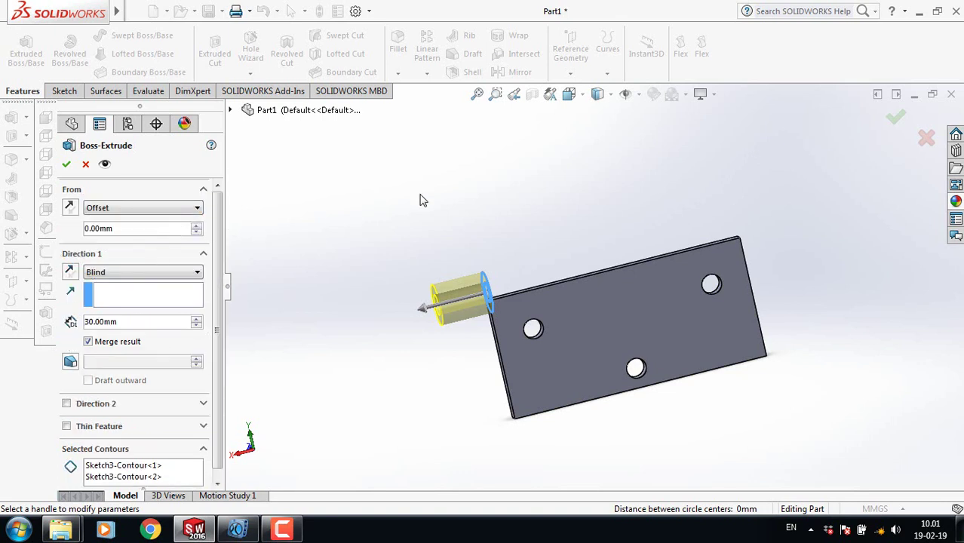
# Set the extrusion's start offset to 30 mm and reverse the offset direction toward the plate.
pyautogui.moveTo(128, 233); pyautogui.dragTo(78, 232)
pyautogui.write('30')
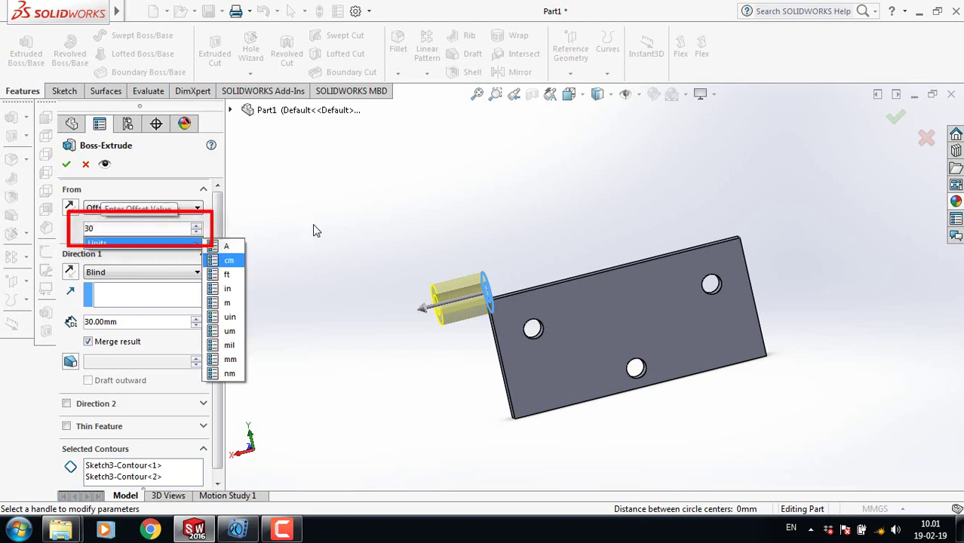
pyautogui.press('Return')
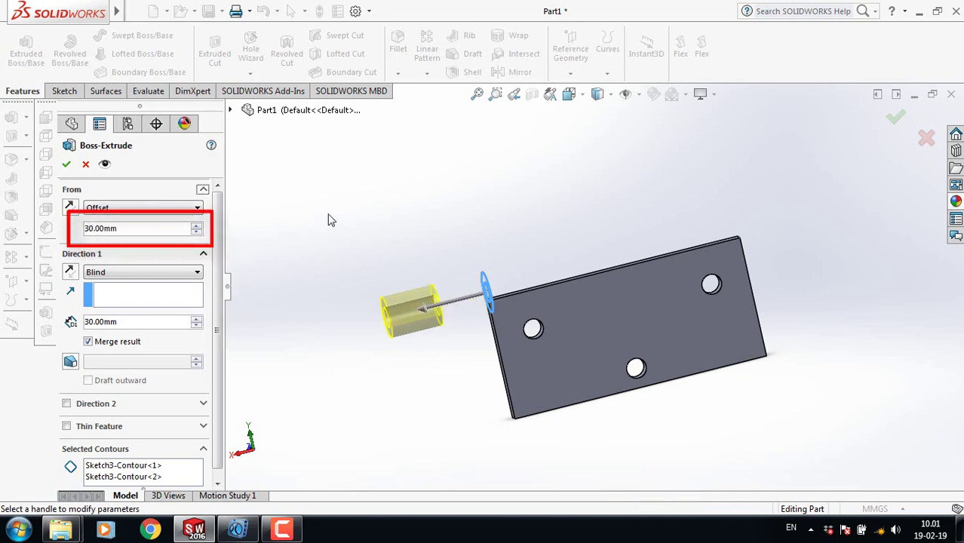
pyautogui.click(71, 209)
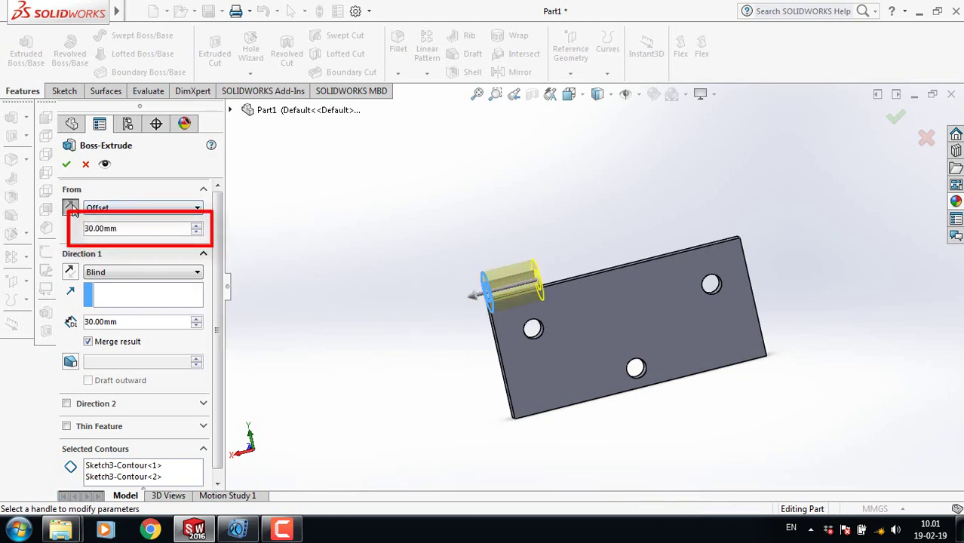
# Set the start offset to 60 mm and complete the hollow cylinder's extrusion.
pyautogui.doubleClick(128, 232)
pyautogui.write('60')
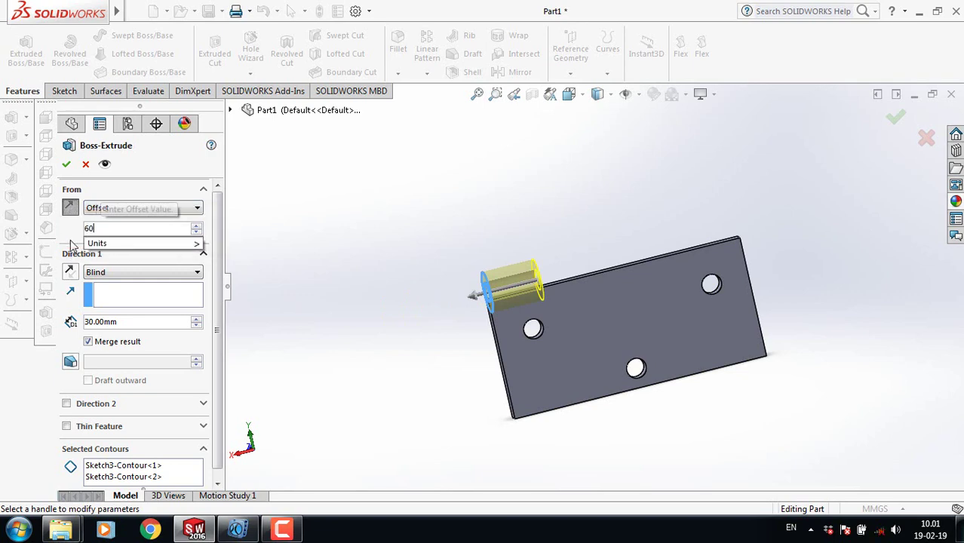
pyautogui.press('Return')
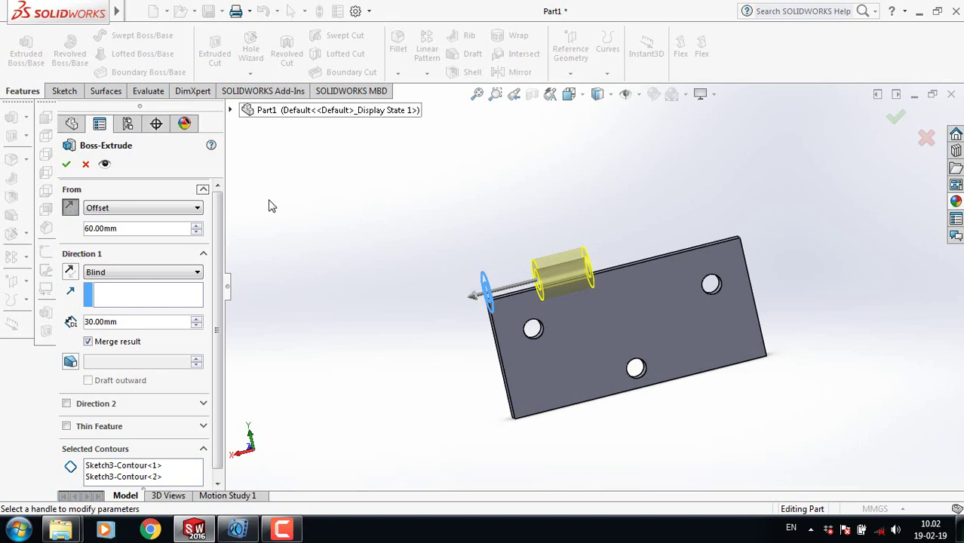
pyautogui.click(66, 164)
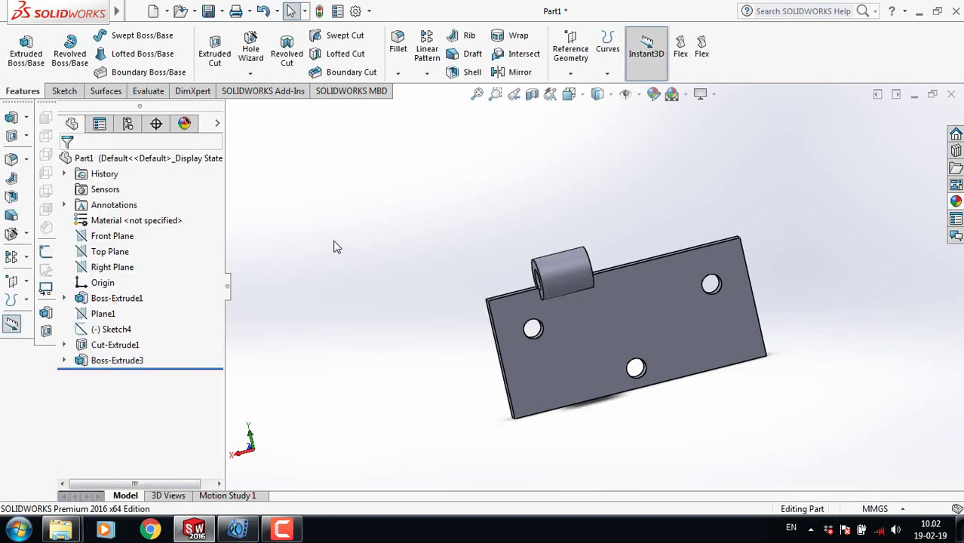
pyautogui.moveTo(402, 215); pyautogui.dragTo(321, 216, button='middle')
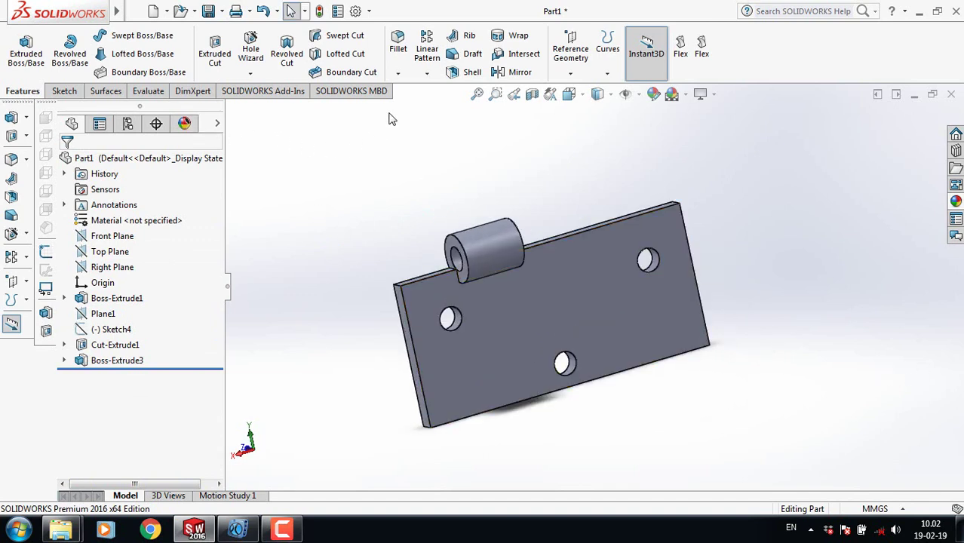
pyautogui.click(431, 47)
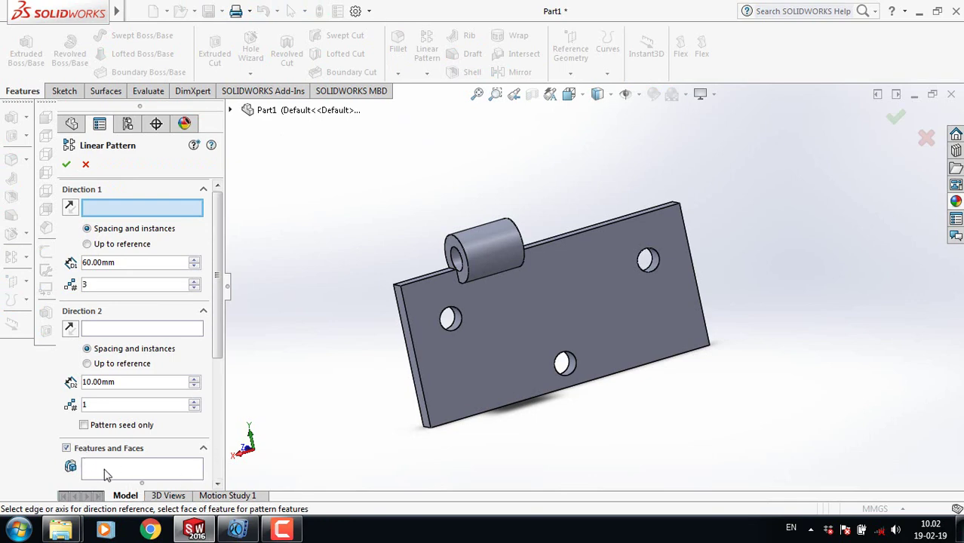
pyautogui.click(127, 471)
pyautogui.click(498, 248)
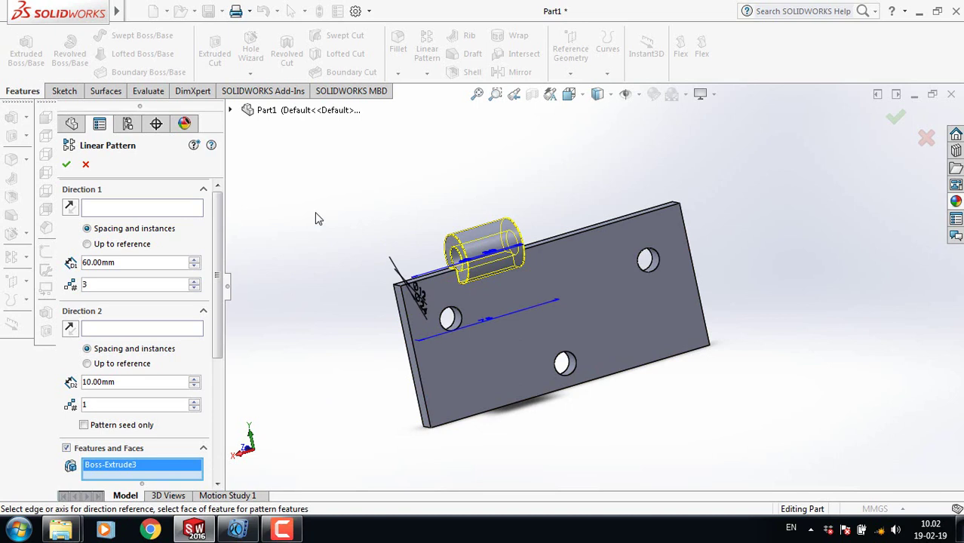
pyautogui.click(167, 210)
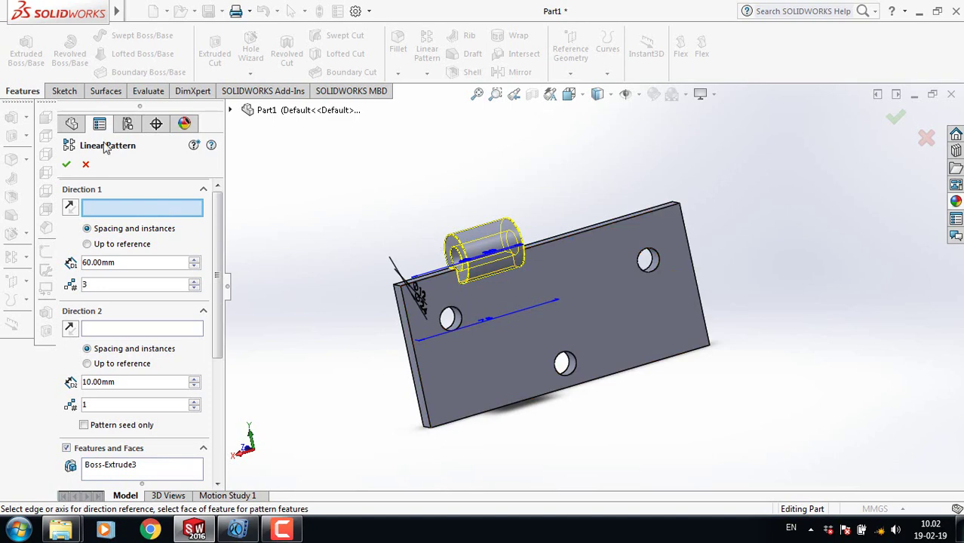
pyautogui.click(85, 163)
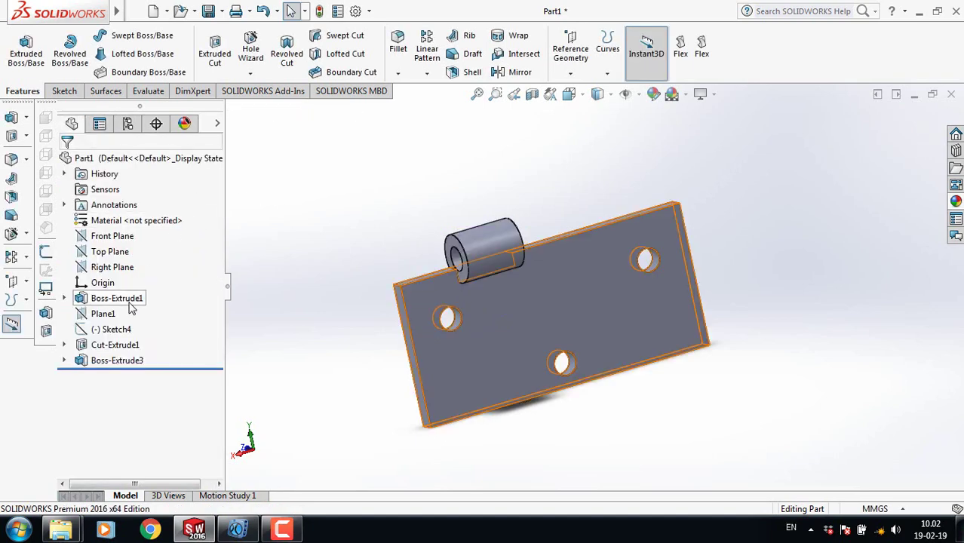
# Show the pattern axis sketch Sketch4 in the model.
pyautogui.rightClick(118, 331)
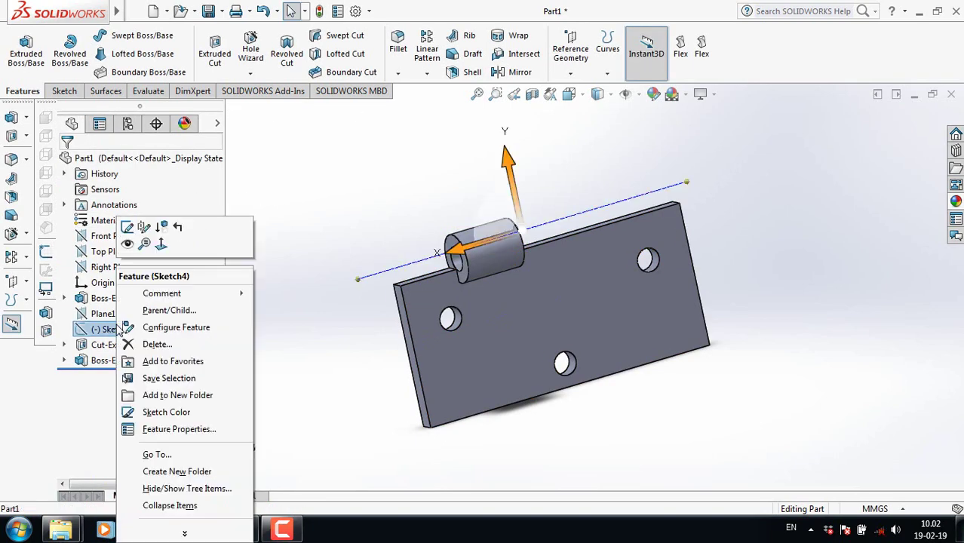
pyautogui.click(130, 243)
pyautogui.click(321, 212)
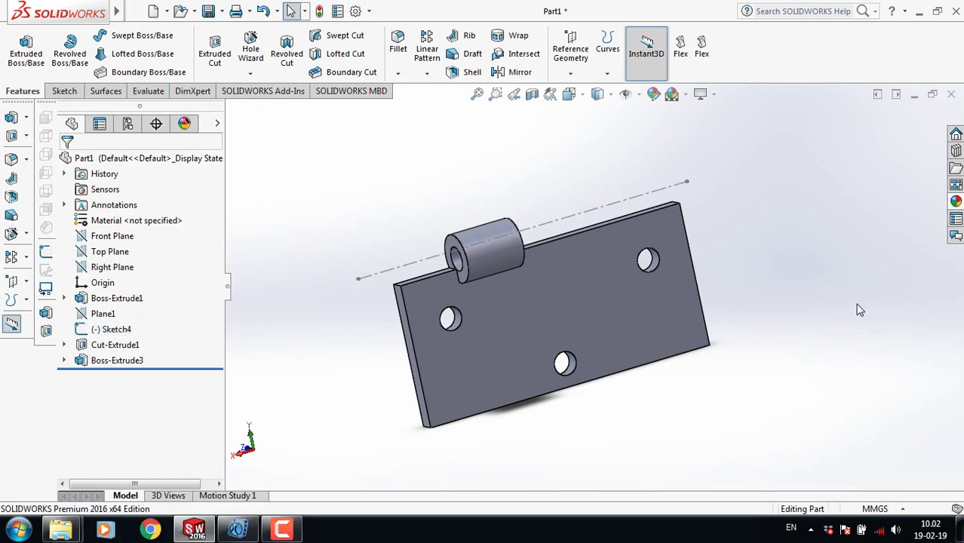
# Linear-pattern the hollow cylinder along the Sketch4 line with 60 mm spacing and 2 instances, reversing the direction to keep the copy on the plate.
pyautogui.click(427, 49)
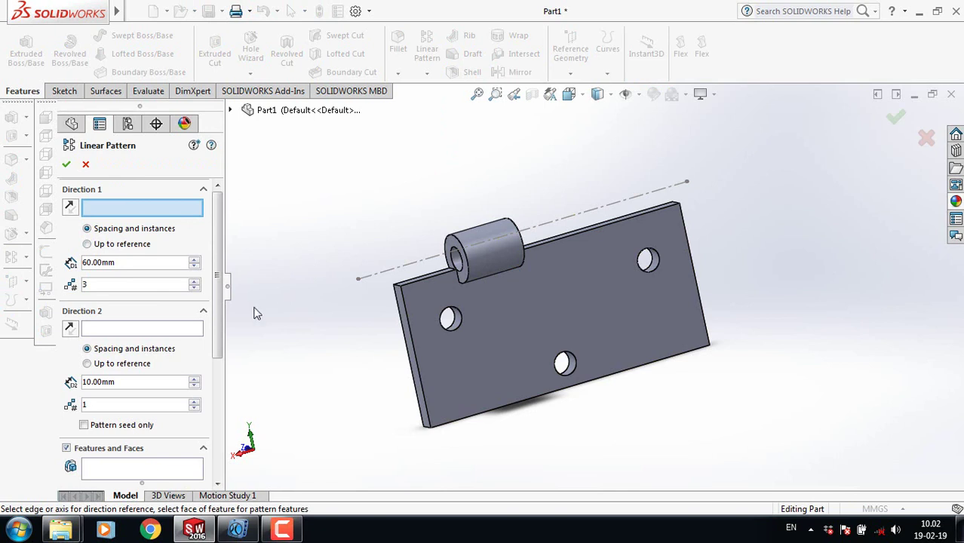
pyautogui.click(590, 219)
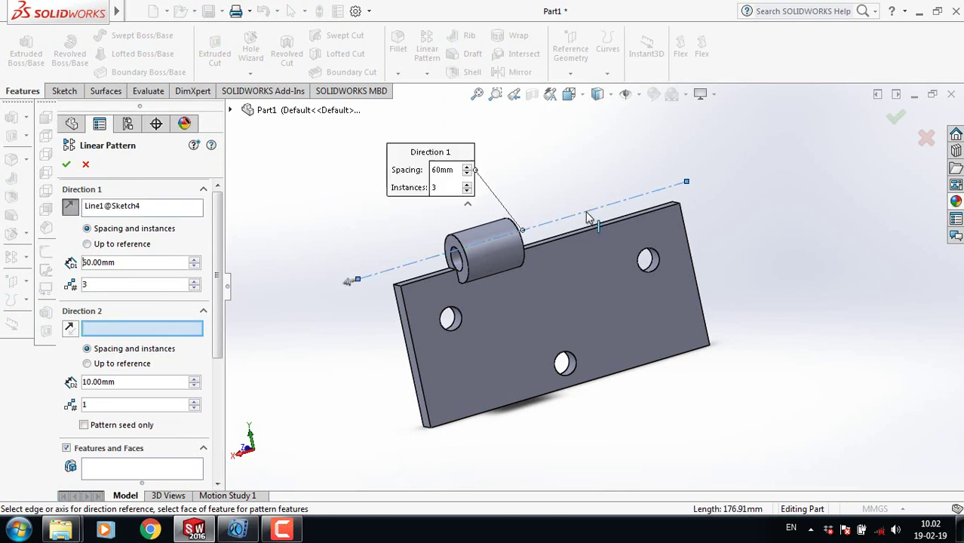
pyautogui.click(130, 469)
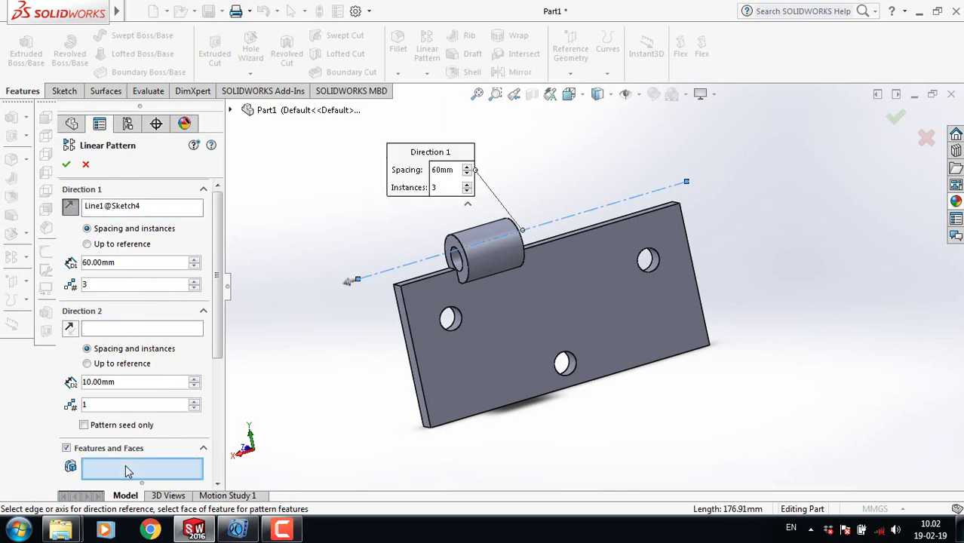
pyautogui.click(504, 251)
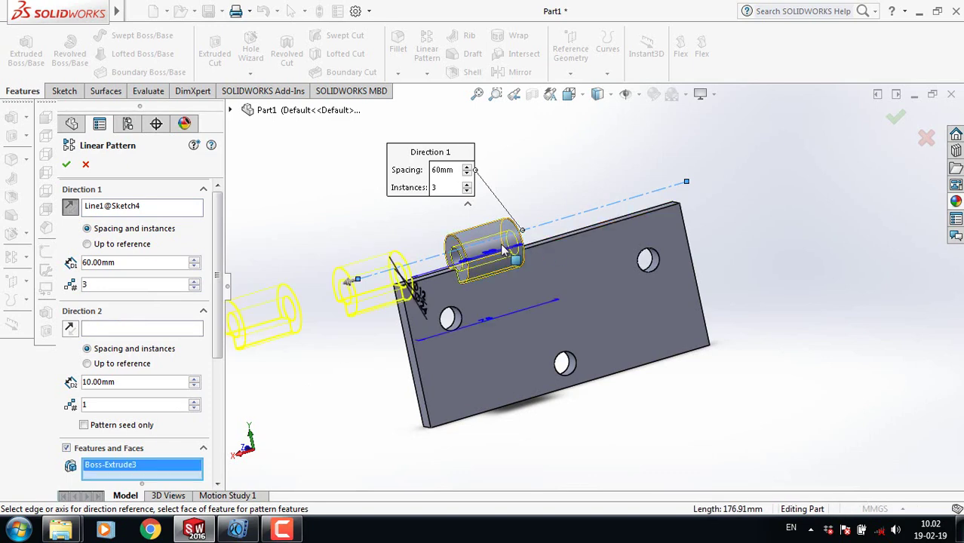
pyautogui.click(194, 288)
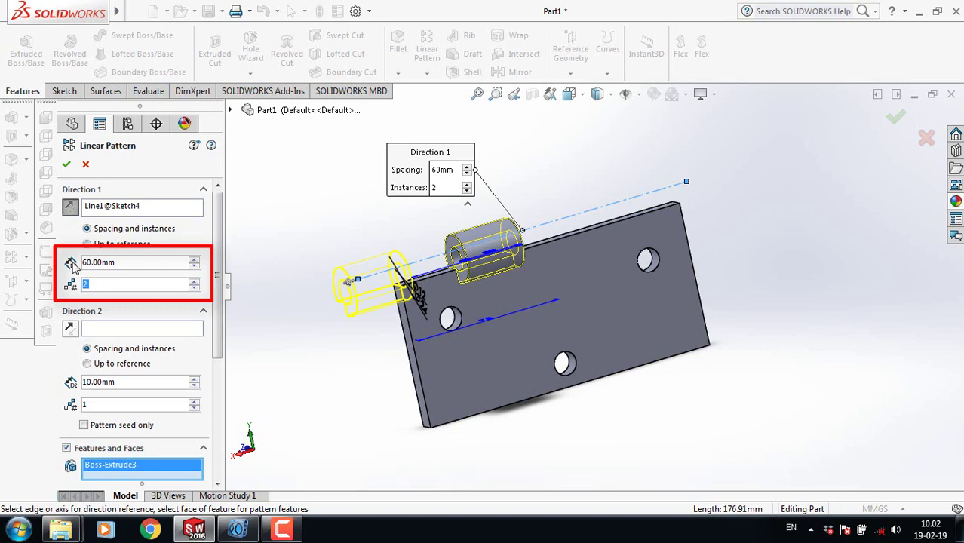
pyautogui.click(69, 207)
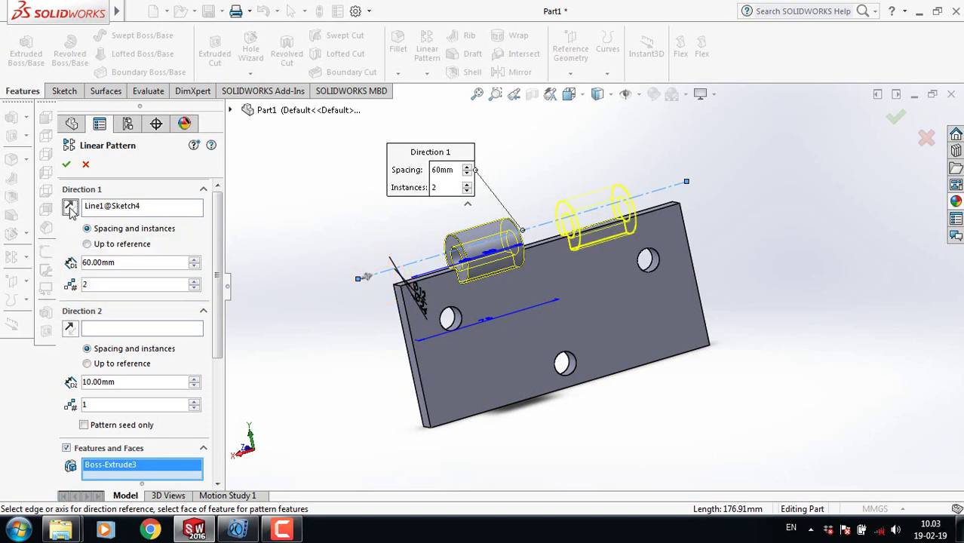
pyautogui.click(67, 166)
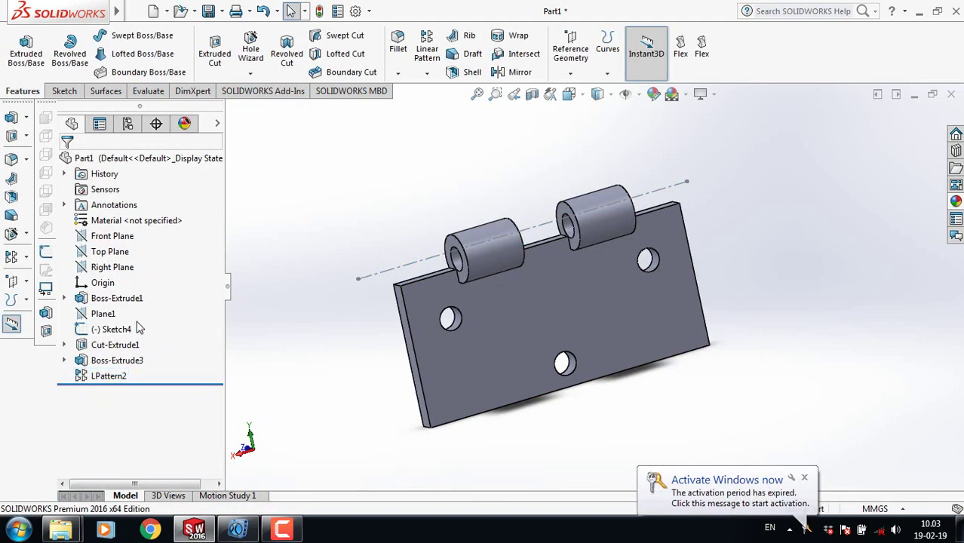
# Hide the pattern axis sketch Sketch4.
pyautogui.click(113, 332)
pyautogui.rightClick(112, 332)
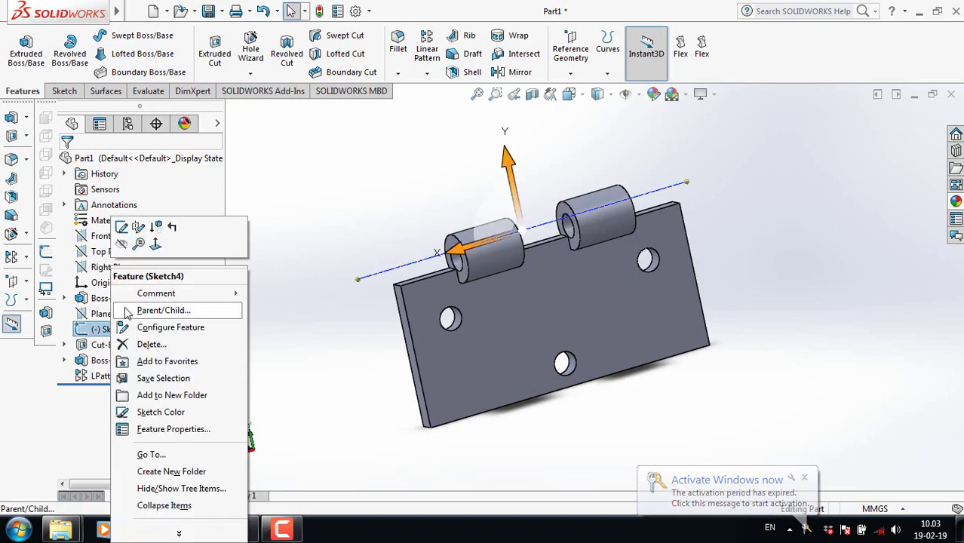
pyautogui.click(137, 226)
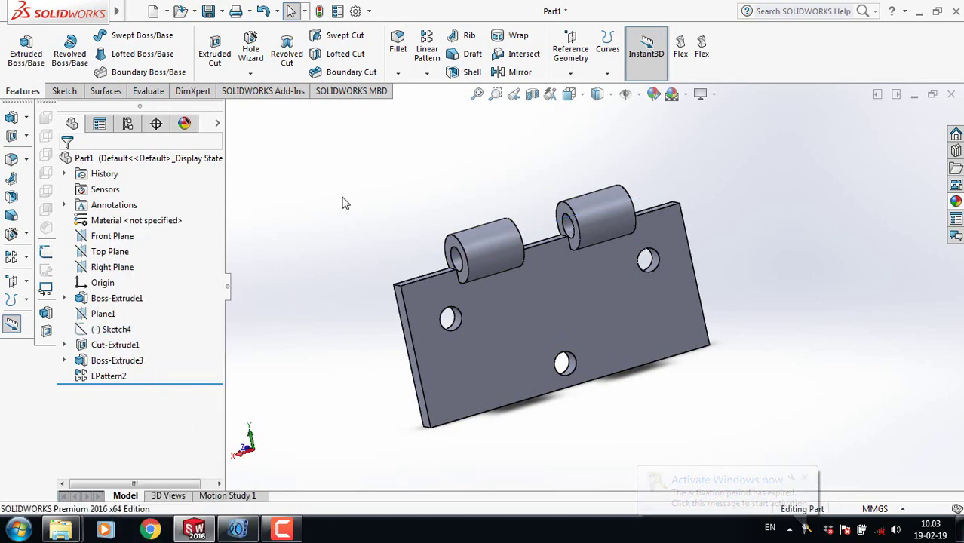
pyautogui.press('z')
pyautogui.moveTo(796, 296); pyautogui.dragTo(732, 323, button='middle')
pyautogui.scroll(-2, 731, 323)
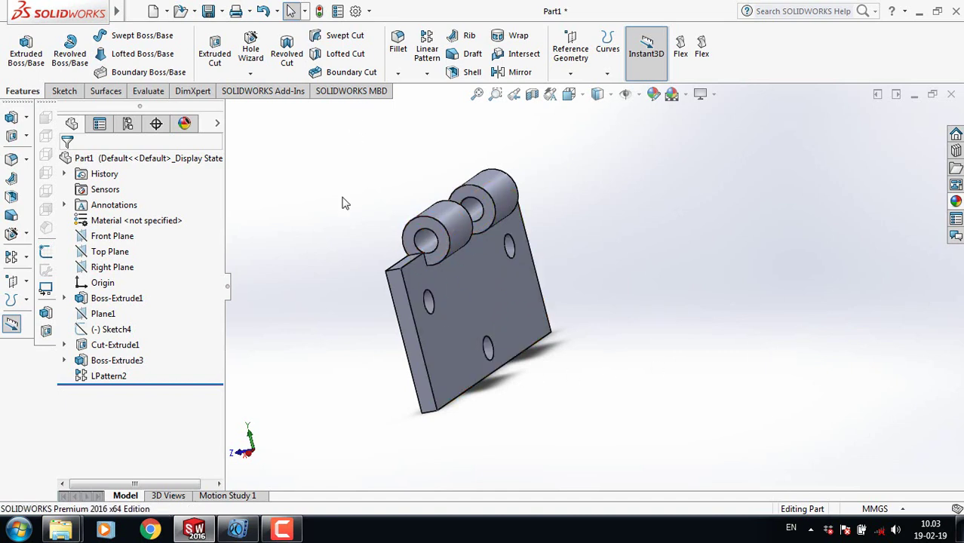
pyautogui.click(135, 12)
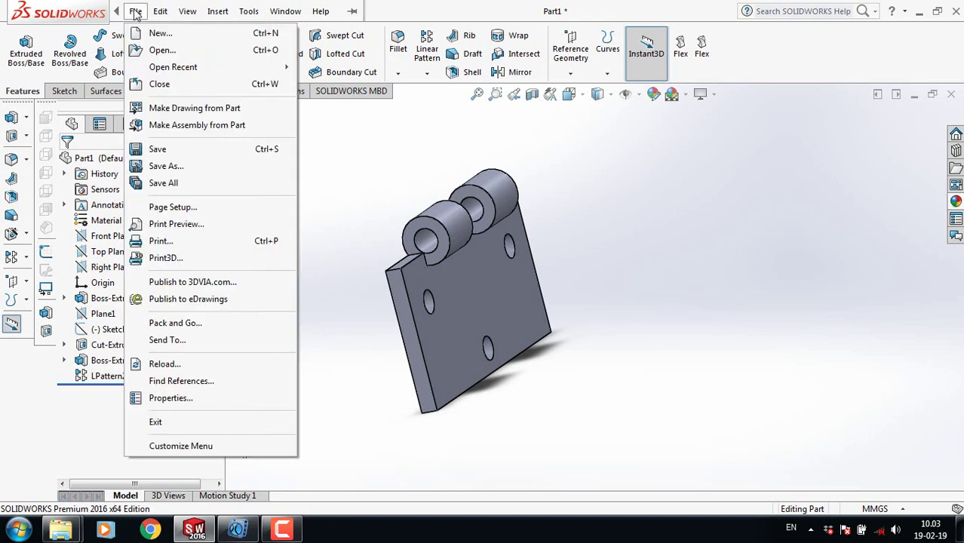
pyautogui.click(197, 126)
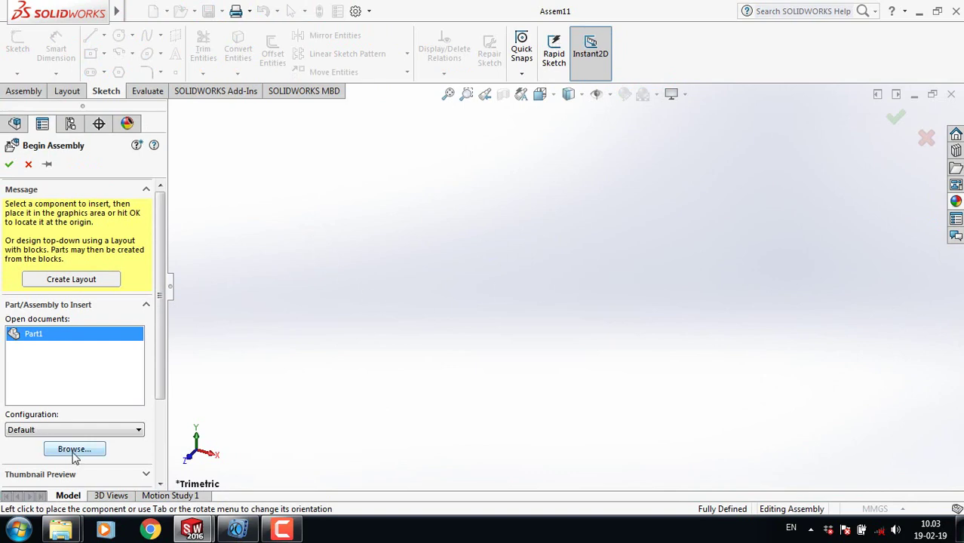
pyautogui.click(74, 450)
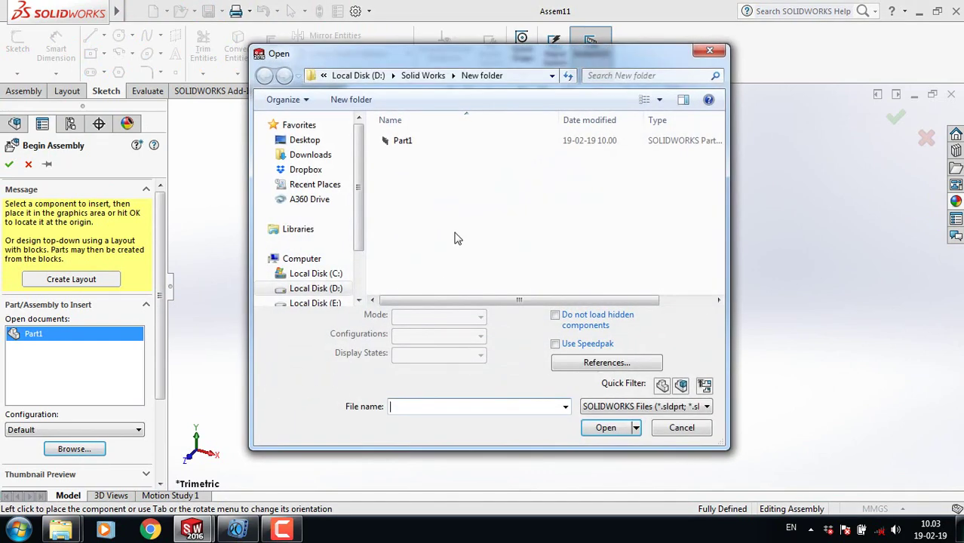
pyautogui.doubleClick(404, 142)
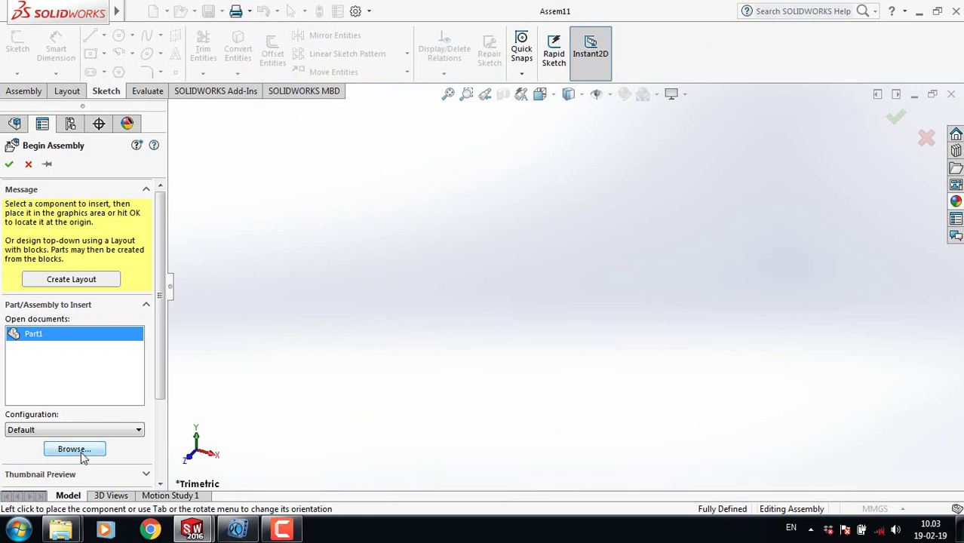
pyautogui.click(28, 164)
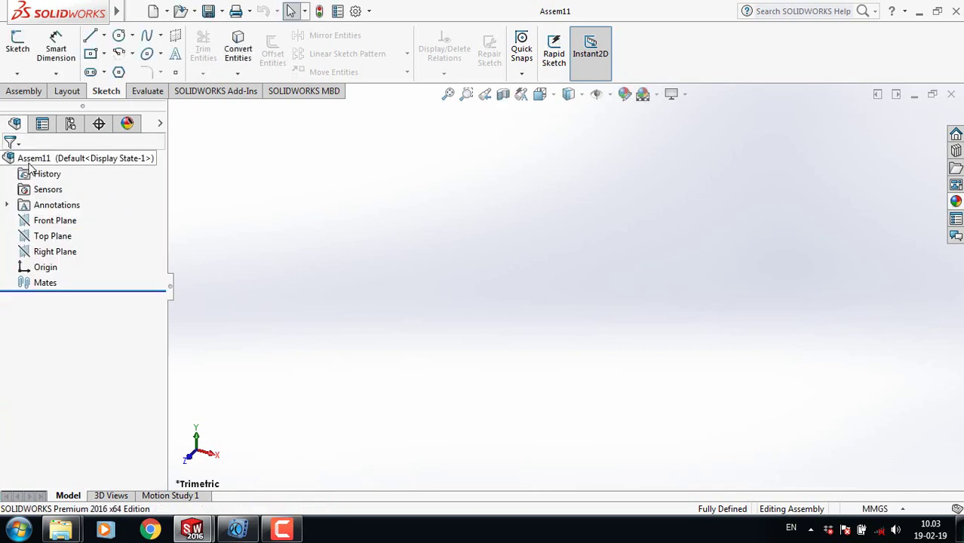
pyautogui.click(952, 95)
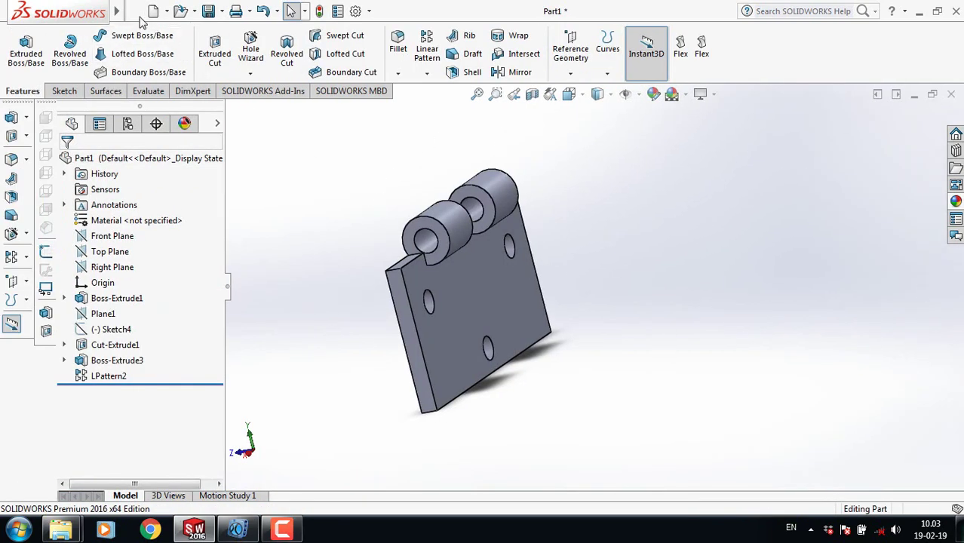
# Save the reworked two-cylinder leaf as a new part file named Part2.
pyautogui.click(136, 11)
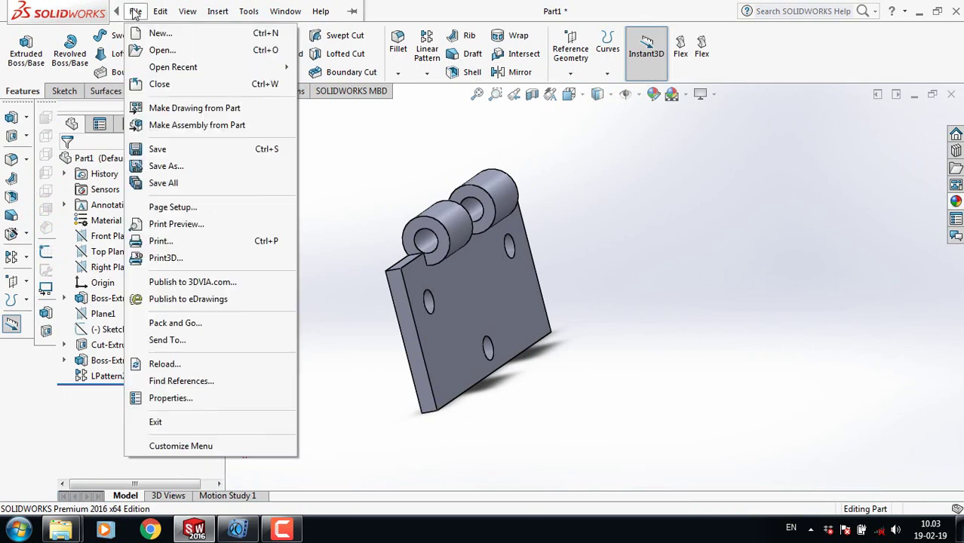
pyautogui.click(186, 166)
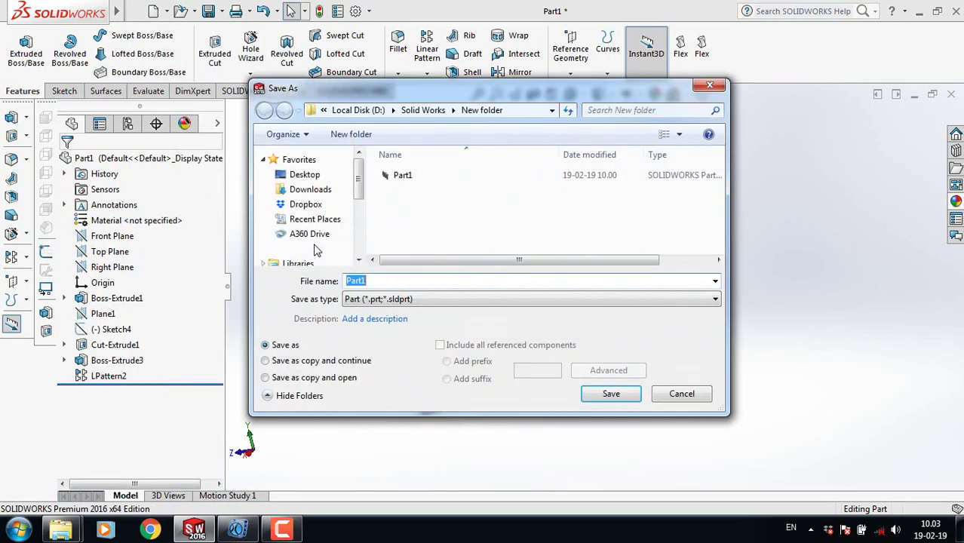
pyautogui.press('BackSpace')
pyautogui.write('2')
pyautogui.click(611, 395)
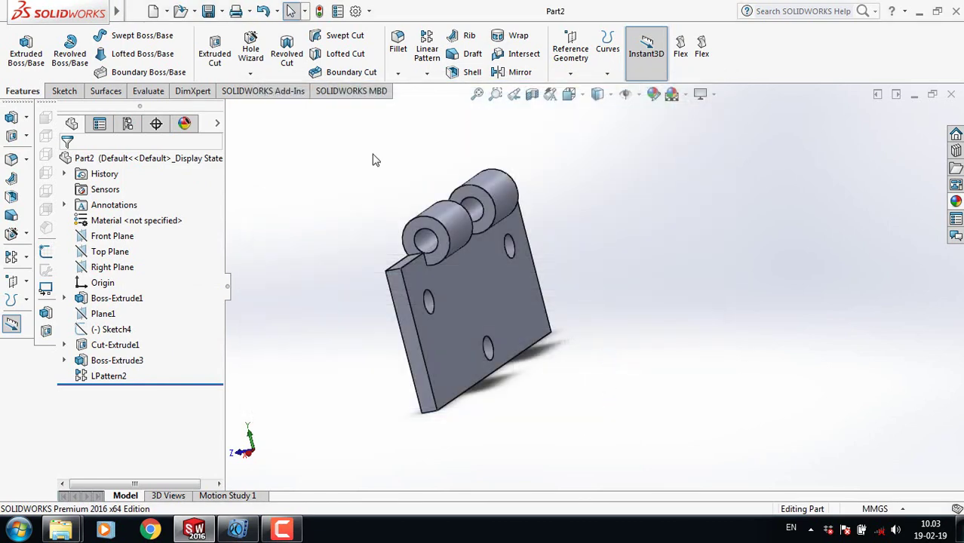
# Make an assembly from the part, add Part1 from New folder to the insert list, and place Part1 as the first component.
pyautogui.click(135, 11)
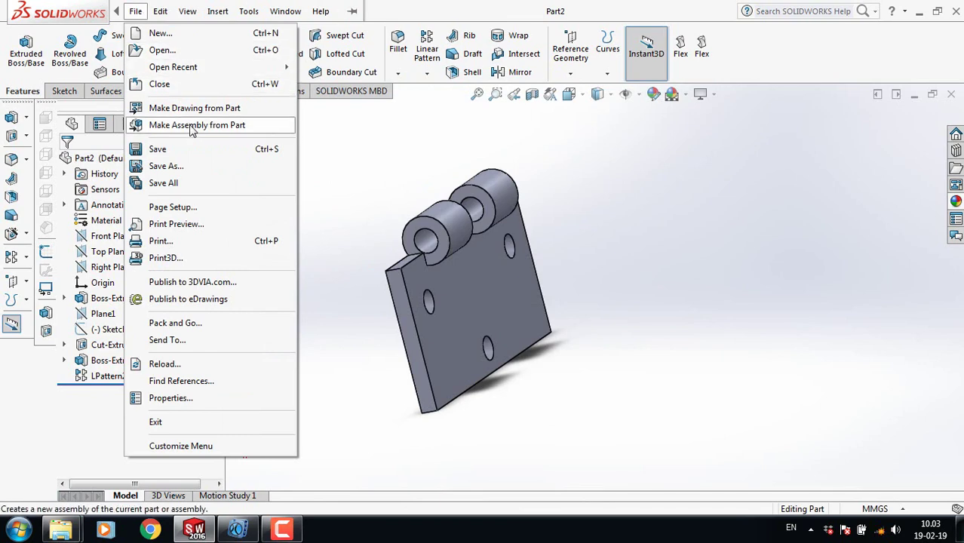
pyautogui.click(188, 125)
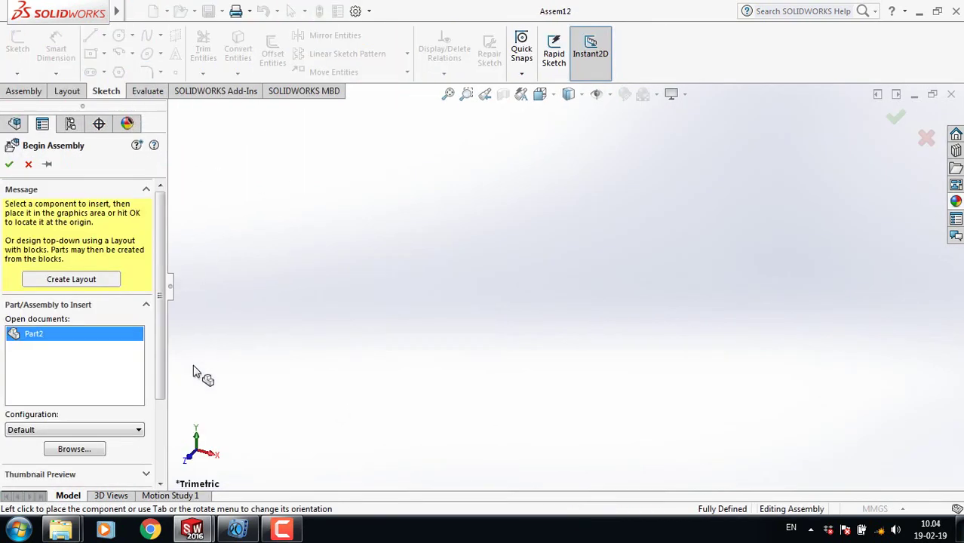
pyautogui.click(78, 451)
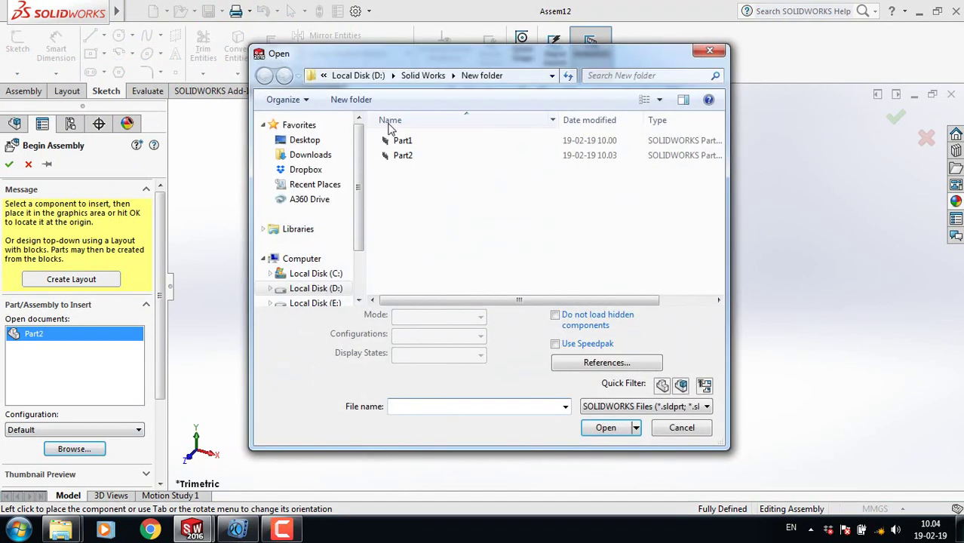
pyautogui.doubleClick(403, 142)
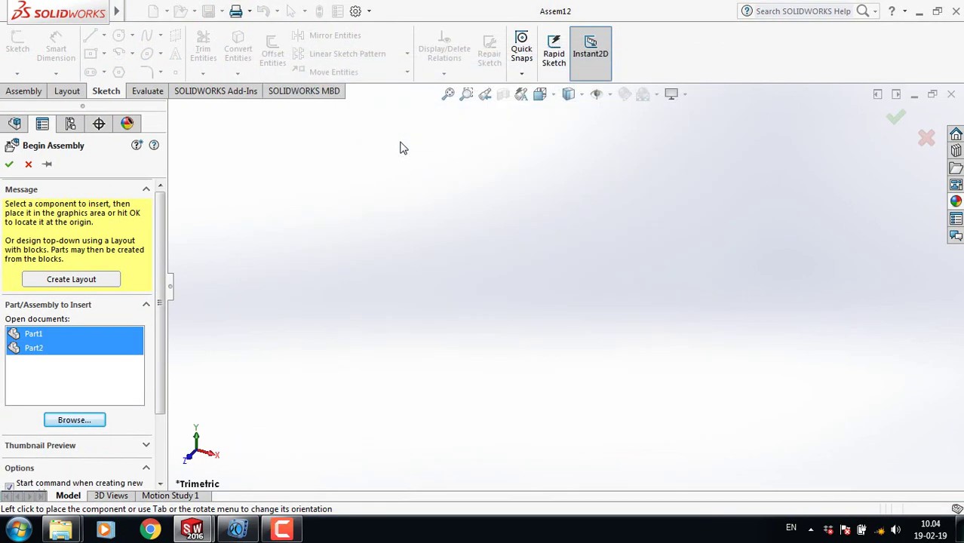
pyautogui.click(536, 225)
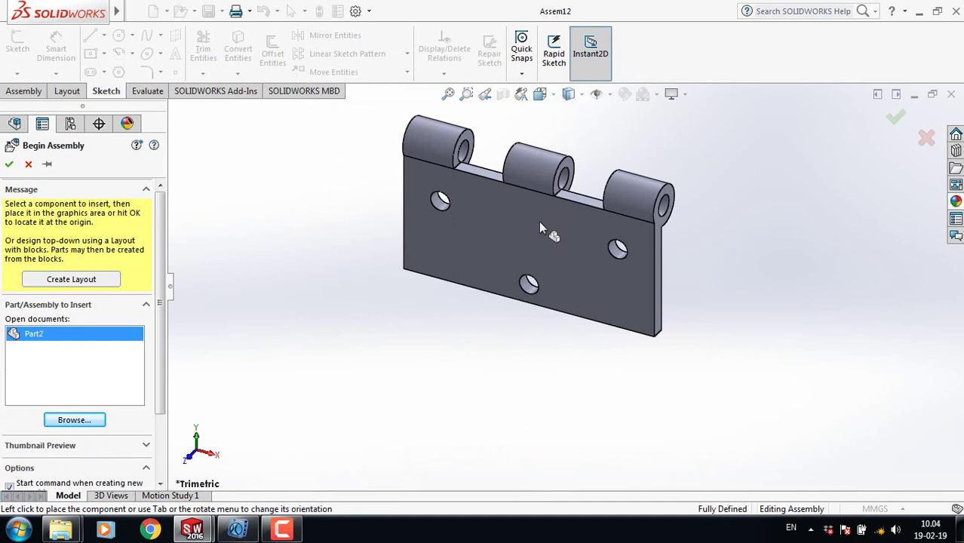
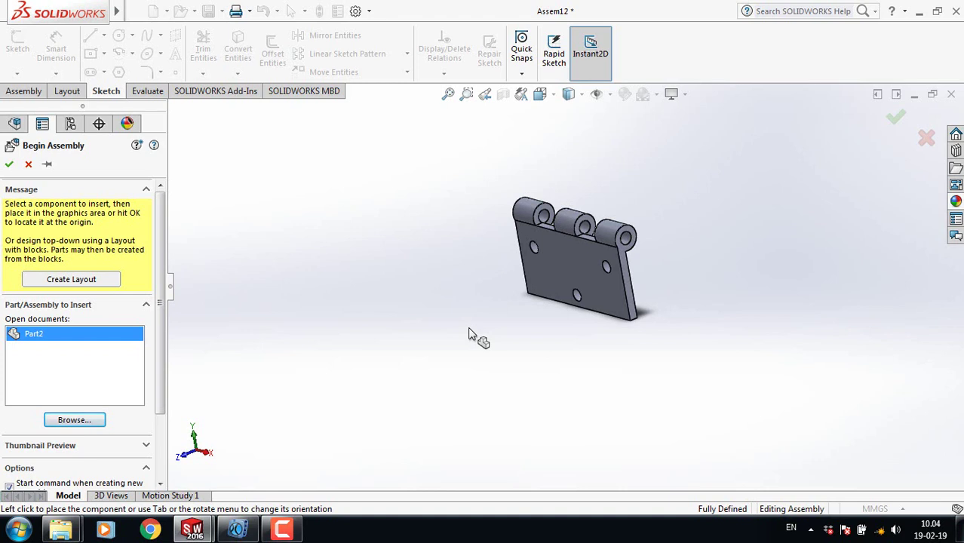
# Place Part2 in the assembly beside the three-cylinder leaf, with a gap between the two plates.
pyautogui.scroll(2, 581, 366)
pyautogui.moveTo(519, 338); pyautogui.dragTo(547, 396, button='middle')
pyautogui.click(513, 347)
pyautogui.moveTo(513, 347); pyautogui.dragTo(514, 315)
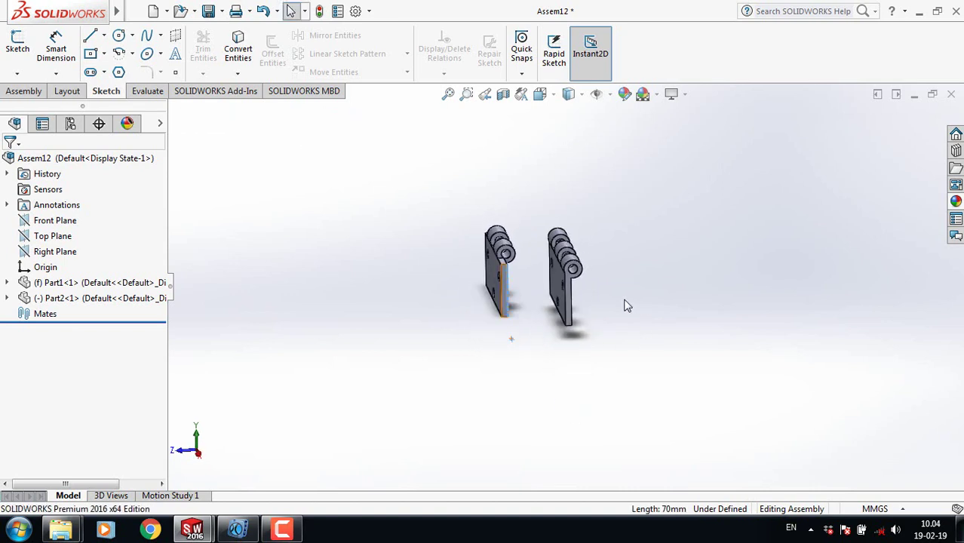
pyautogui.moveTo(629, 304); pyautogui.dragTo(622, 307, button='middle')
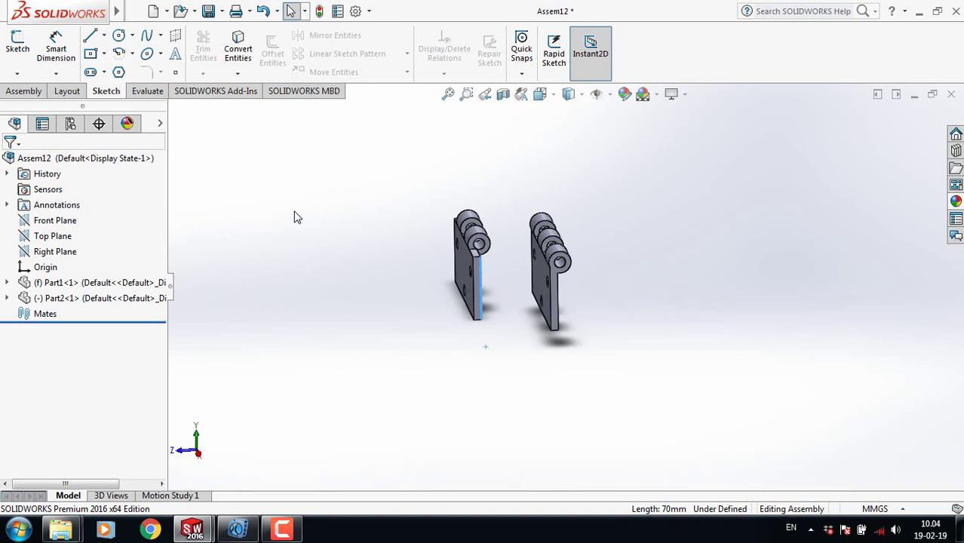
pyautogui.click(23, 92)
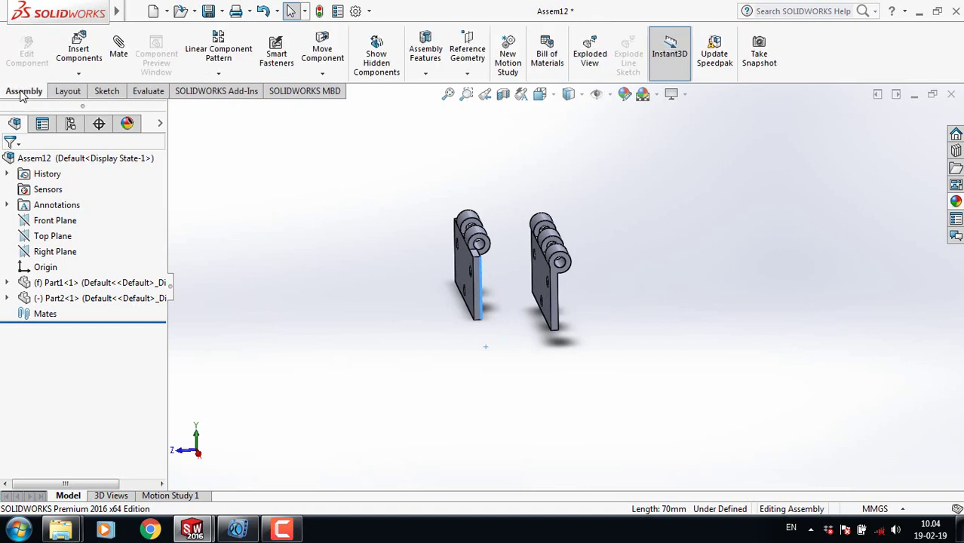
pyautogui.click(121, 45)
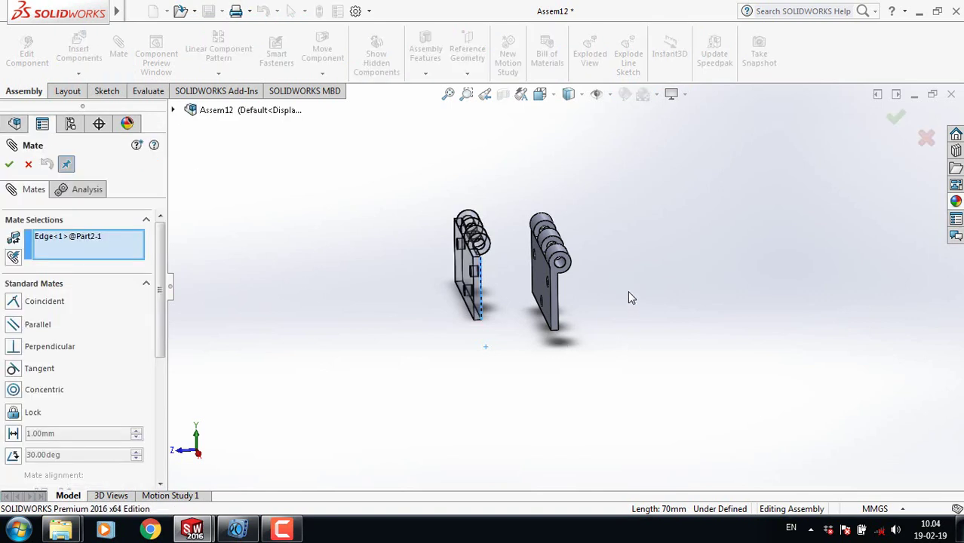
pyautogui.click(28, 164)
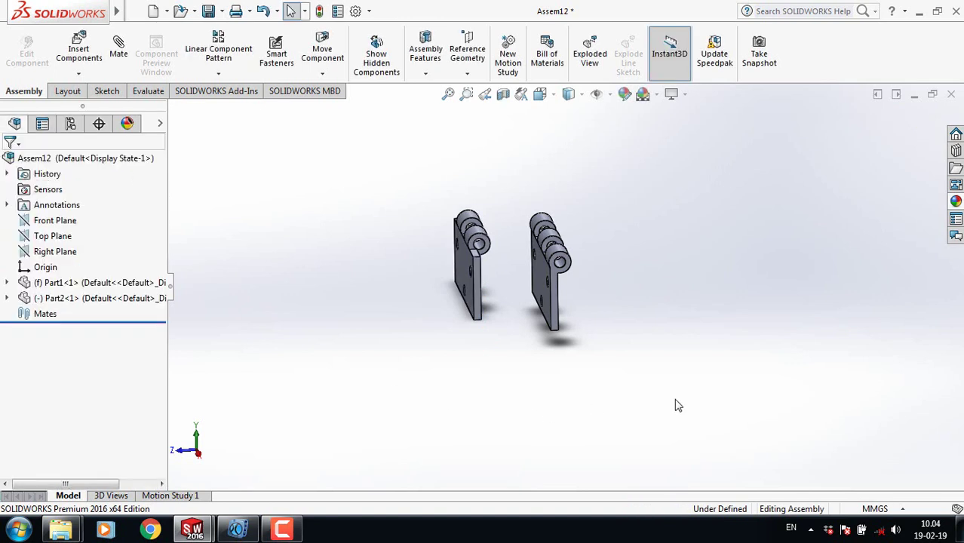
# Add a distance mate between the large plate faces of Part1 and Part2, reversing the mate alignment and flipping the dimension side.
pyautogui.moveTo(719, 330); pyautogui.dragTo(695, 318, button='middle')
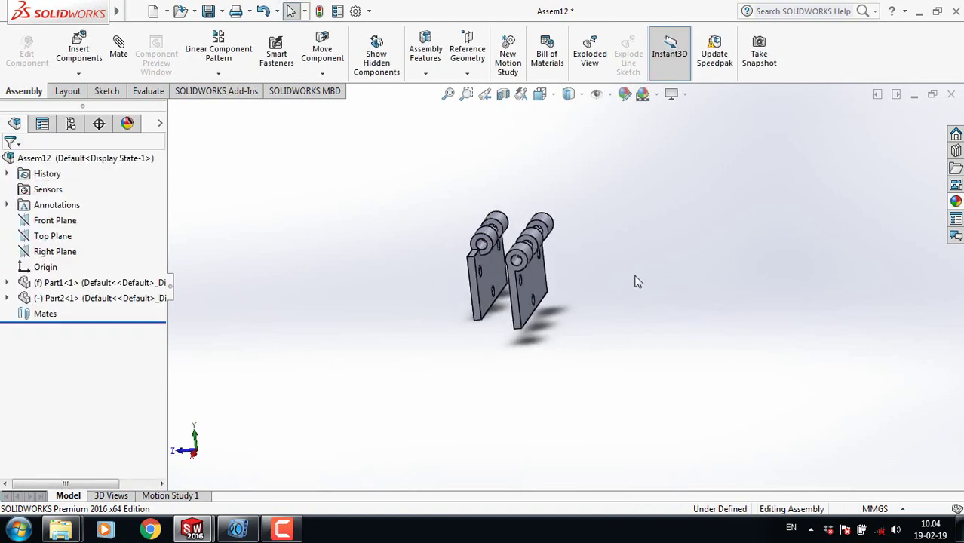
pyautogui.scroll(-2, 636, 282)
pyautogui.click(119, 46)
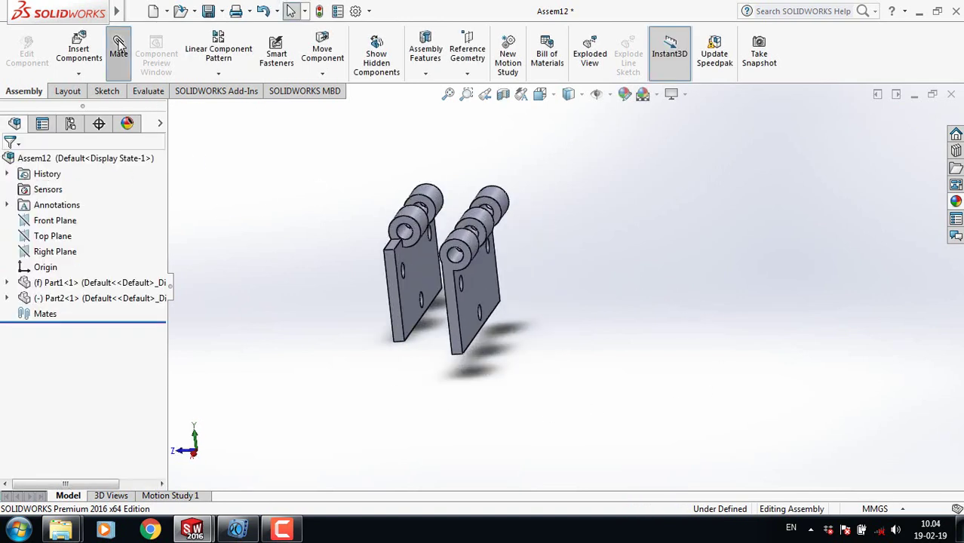
pyautogui.click(481, 272)
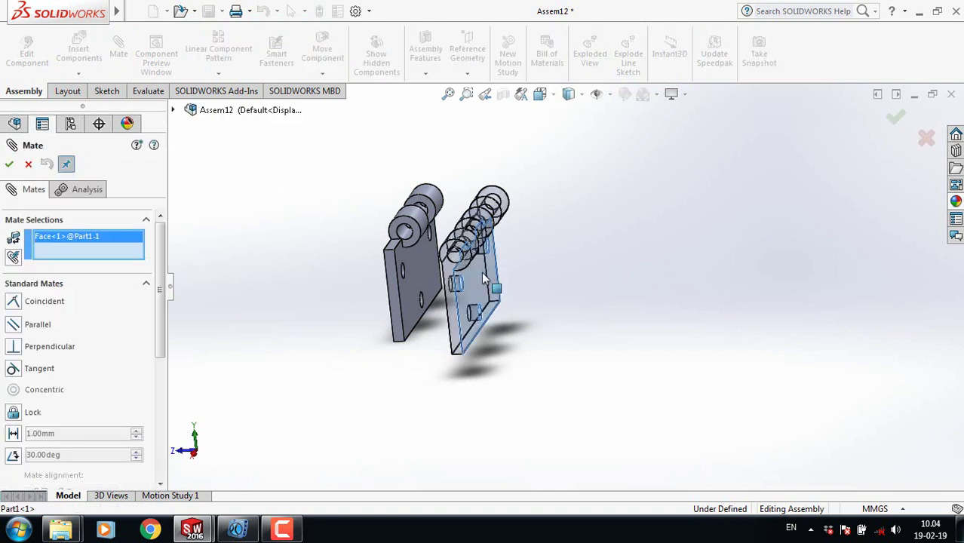
pyautogui.click(419, 266)
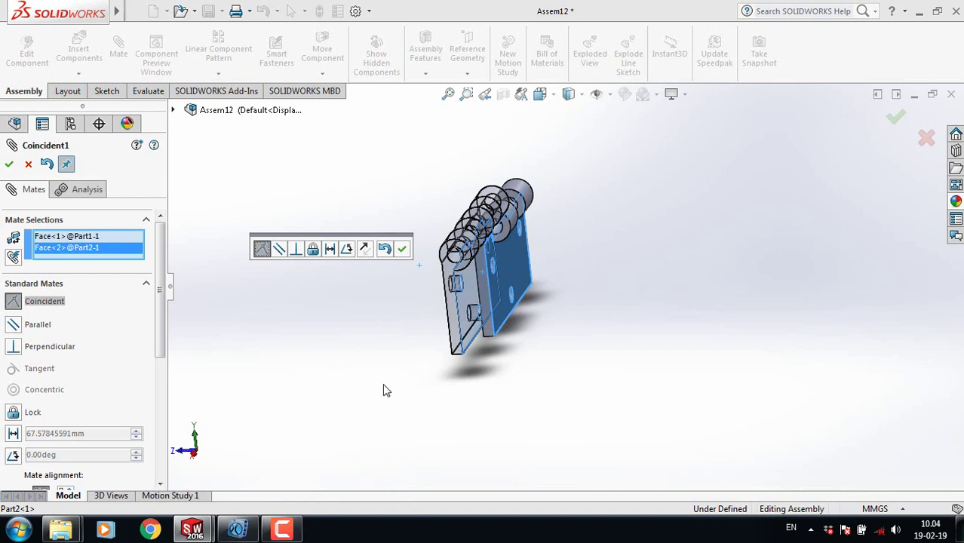
pyautogui.click(330, 250)
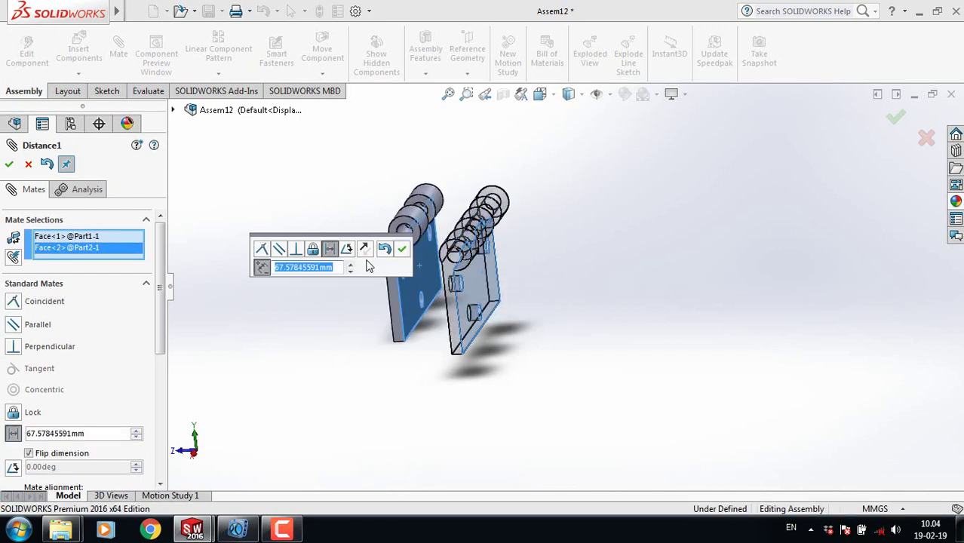
pyautogui.click(365, 250)
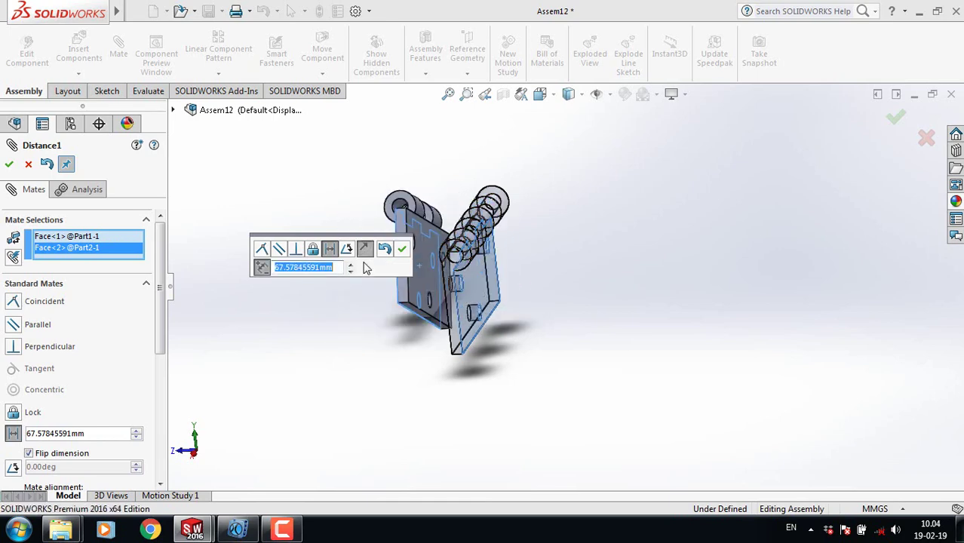
pyautogui.click(262, 269)
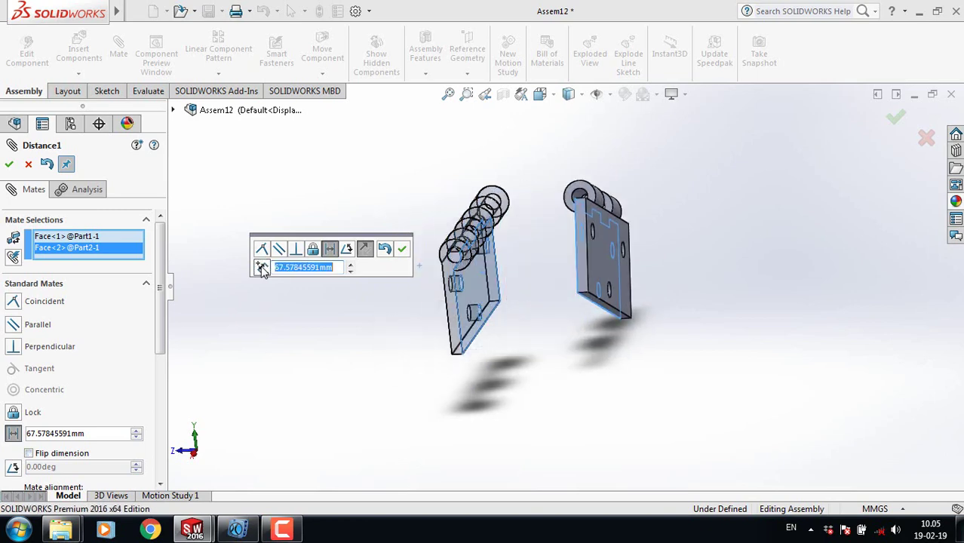
pyautogui.click(402, 250)
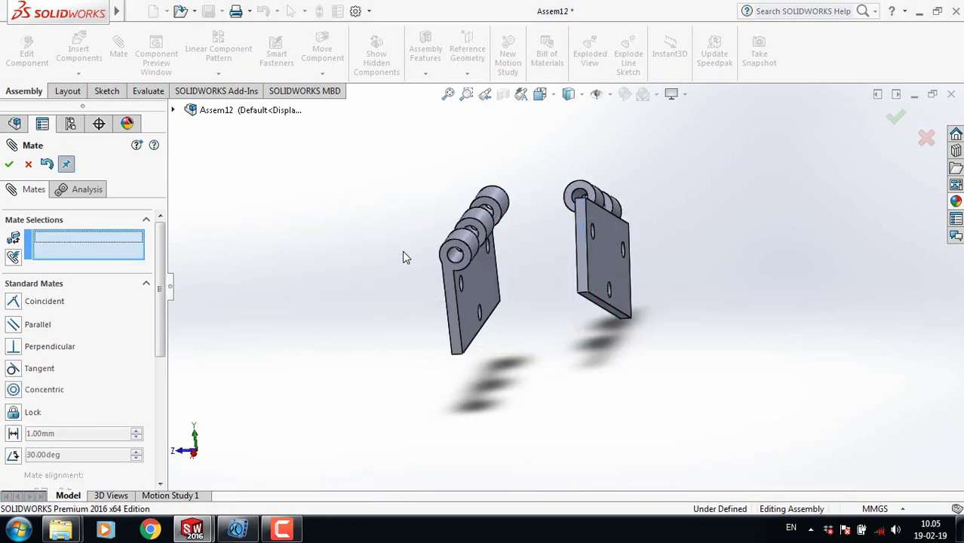
pyautogui.moveTo(604, 361); pyautogui.dragTo(562, 384, button='middle')
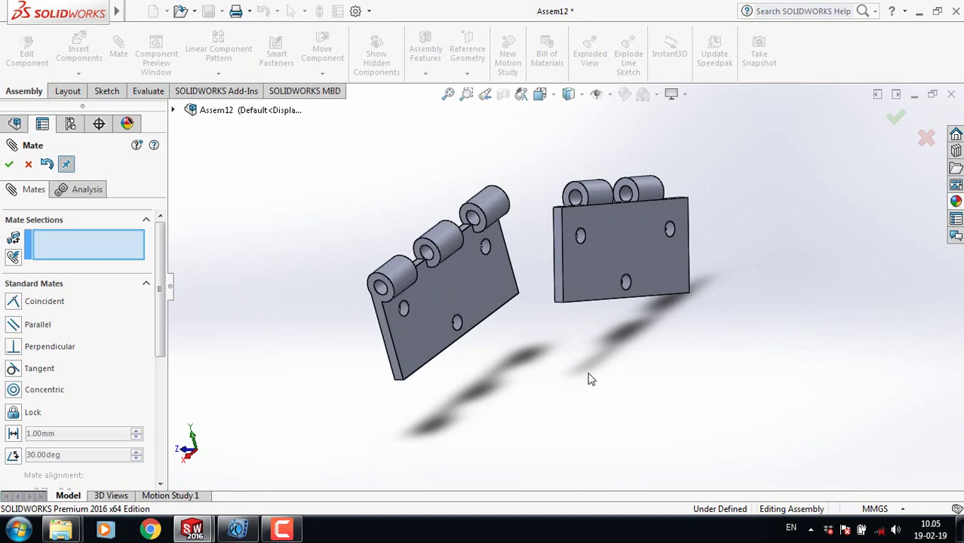
pyautogui.click(28, 163)
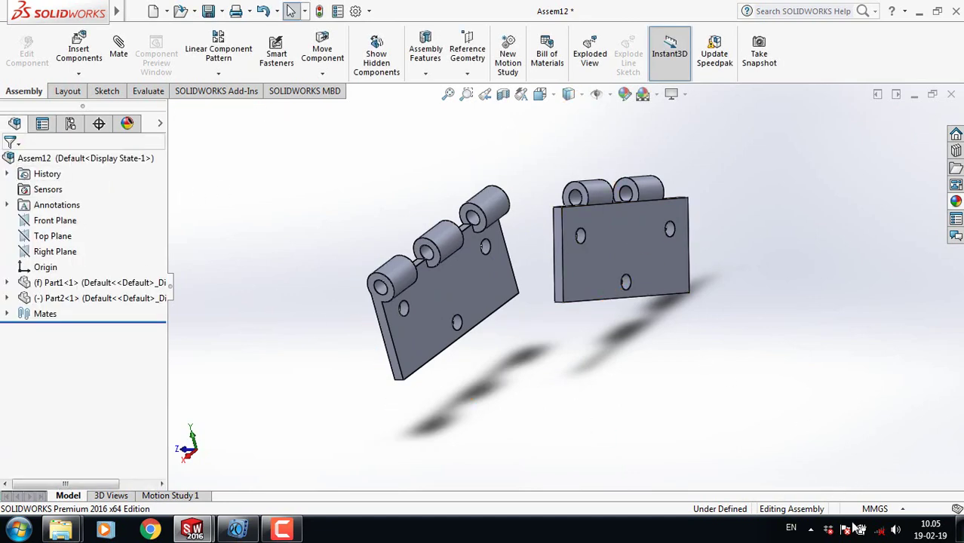
# Add a coincident mate between an end face of Part2's outer cylinder and the inner end face of Part1's outer cylinder.
pyautogui.click(119, 49)
pyautogui.scroll(-2, 628, 169)
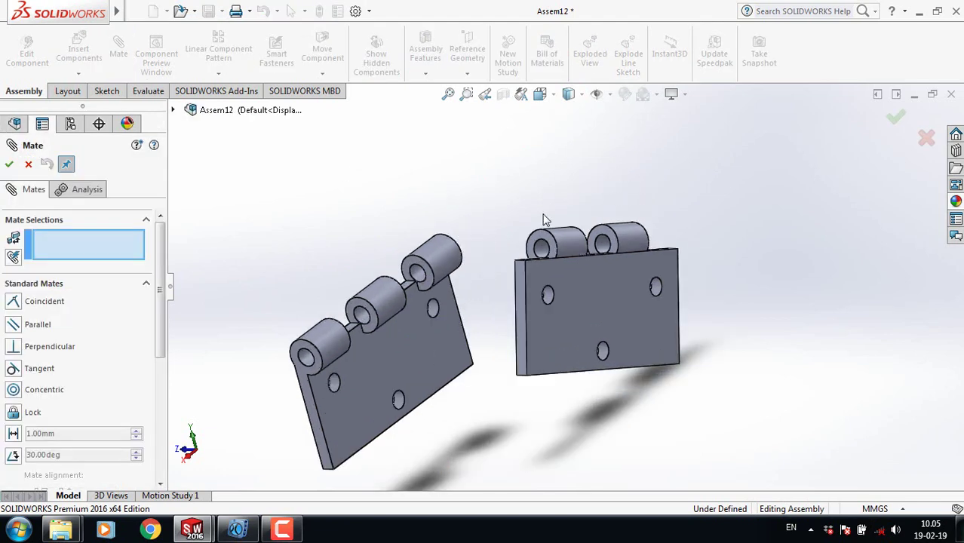
pyautogui.scroll(-3, 547, 242)
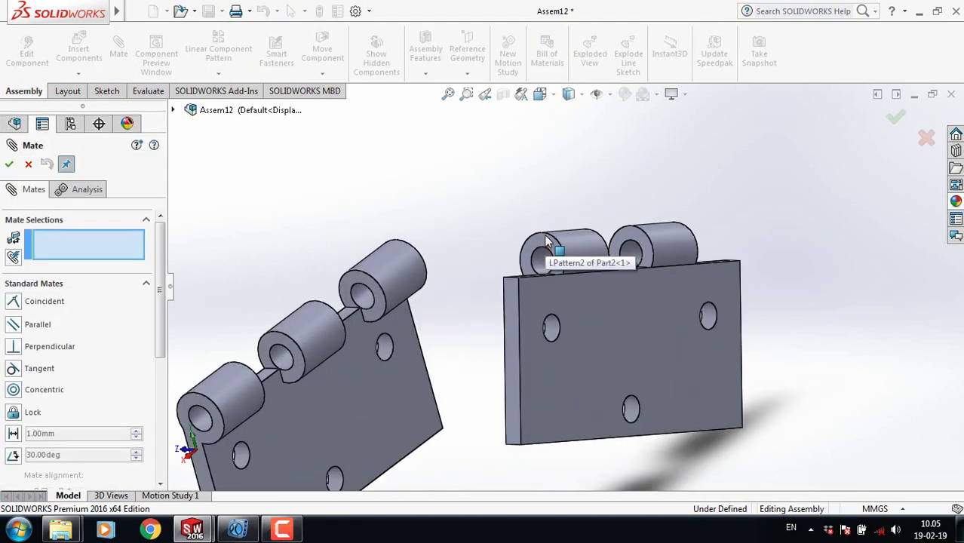
pyautogui.click(547, 261)
pyautogui.scroll(1, 510, 239)
pyautogui.scroll(-2, 510, 239)
pyautogui.scroll(4, 510, 239)
pyautogui.moveTo(495, 361); pyautogui.dragTo(408, 306, button='middle')
pyautogui.scroll(-3, 417, 292)
pyautogui.click(431, 254)
pyautogui.click(431, 255)
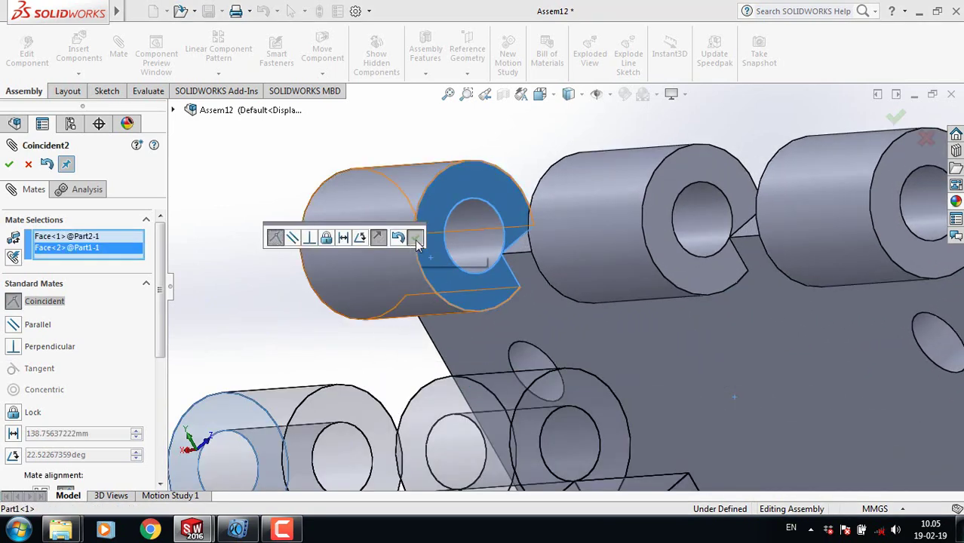
pyautogui.click(416, 239)
# Add a concentric mate between the bore edges of Part1's and Part2's end cylinders, forcing it to solve and closing the error report.
pyautogui.scroll(5, 312, 326)
pyautogui.scroll(2, 302, 304)
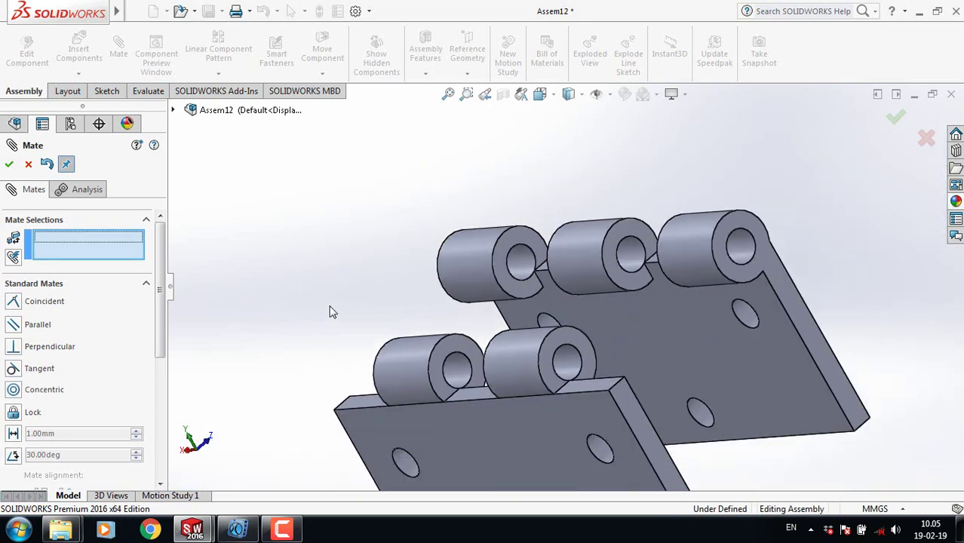
pyautogui.scroll(4, 330, 311)
pyautogui.moveTo(666, 370); pyautogui.dragTo(693, 399, button='middle')
pyautogui.scroll(-2, 575, 279)
pyautogui.scroll(-4, 575, 279)
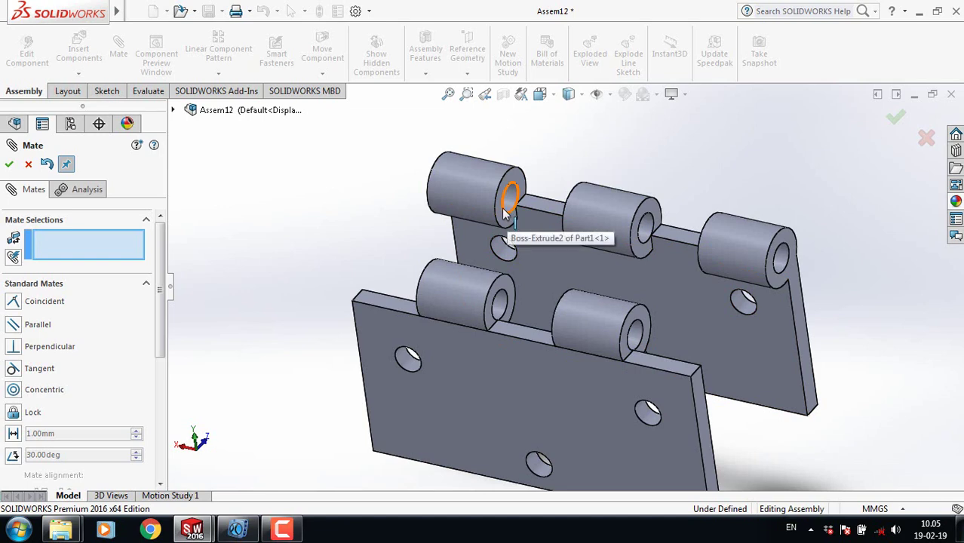
pyautogui.scroll(-2, 507, 215)
pyautogui.click(523, 233)
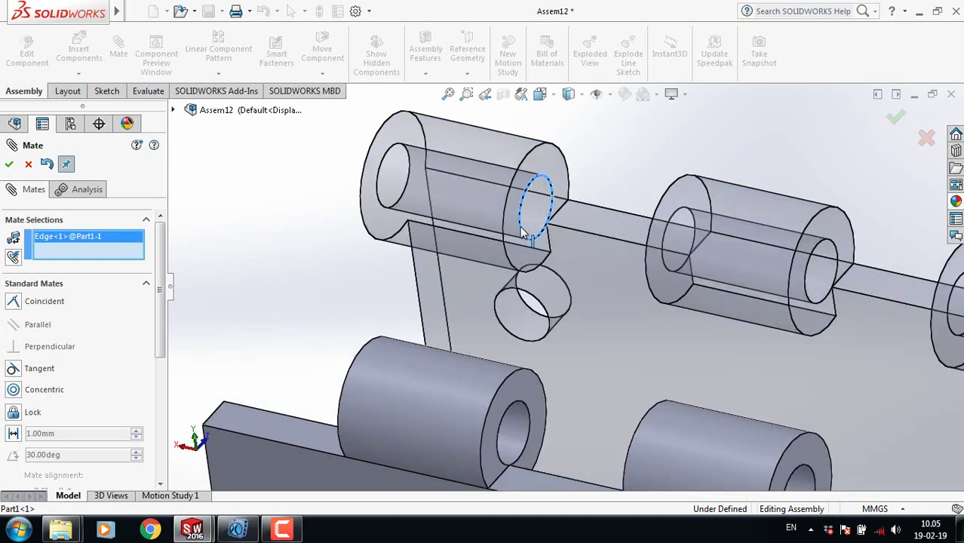
pyautogui.click(528, 413)
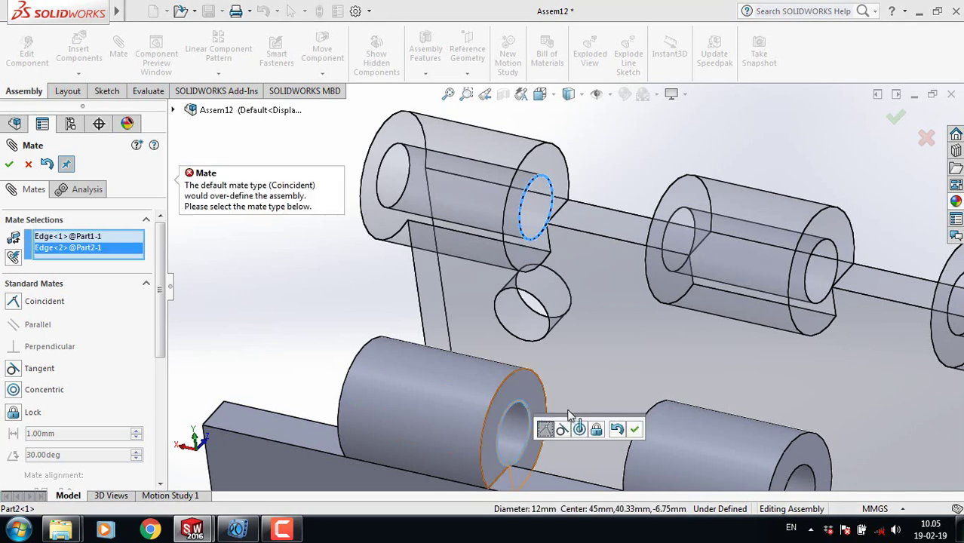
pyautogui.click(580, 430)
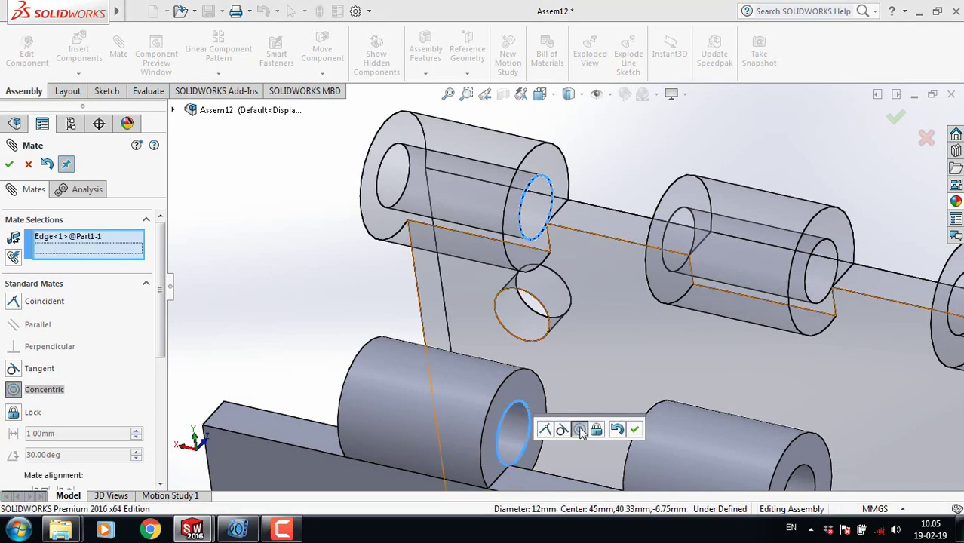
pyautogui.click(652, 429)
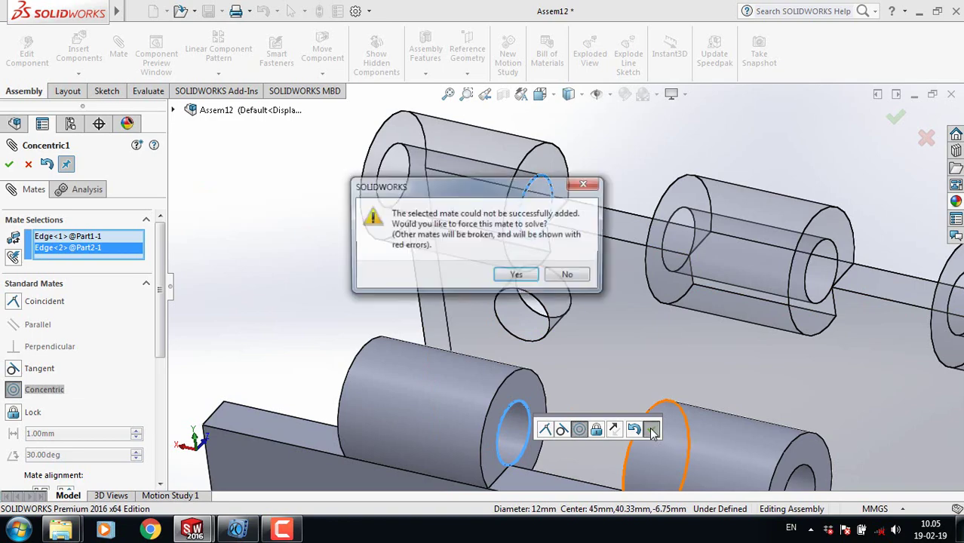
pyautogui.click(519, 277)
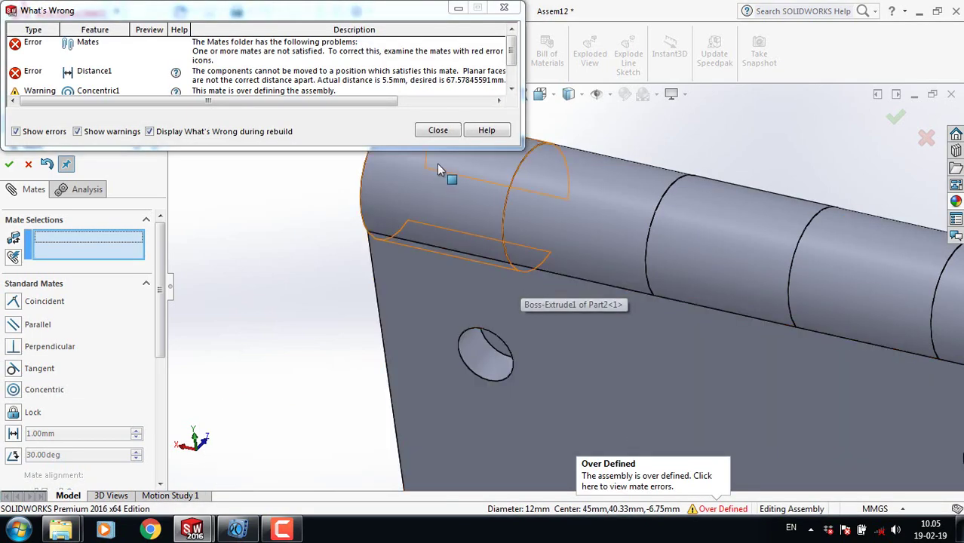
pyautogui.click(437, 130)
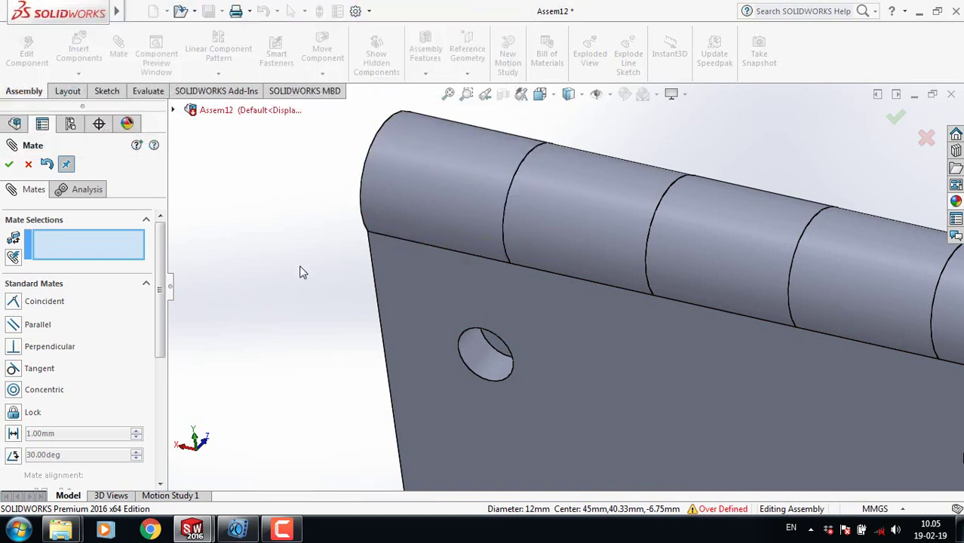
# Close the Mate command and examine the assembled hinge's cylinders, bore and plate gap from the other end.
pyautogui.scroll(-5, 324, 294)
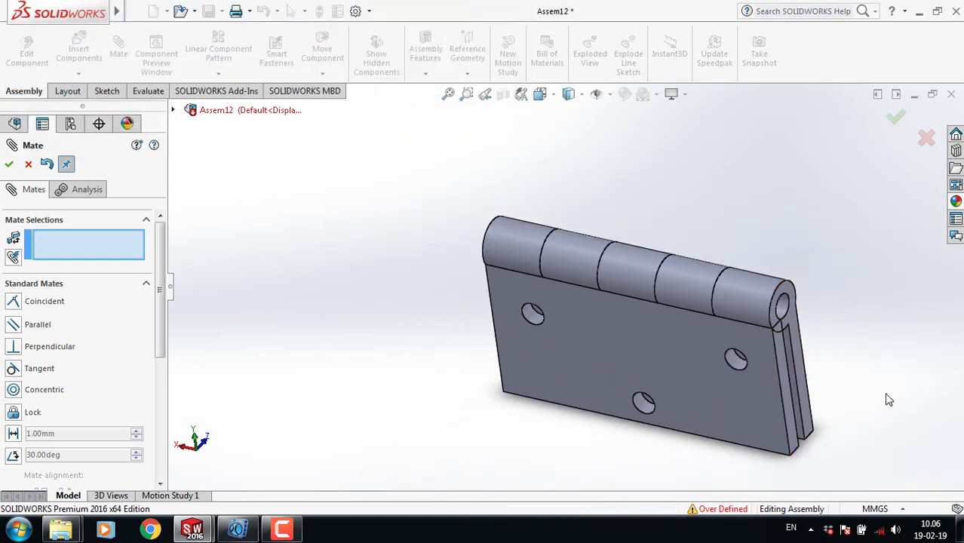
pyautogui.click(9, 164)
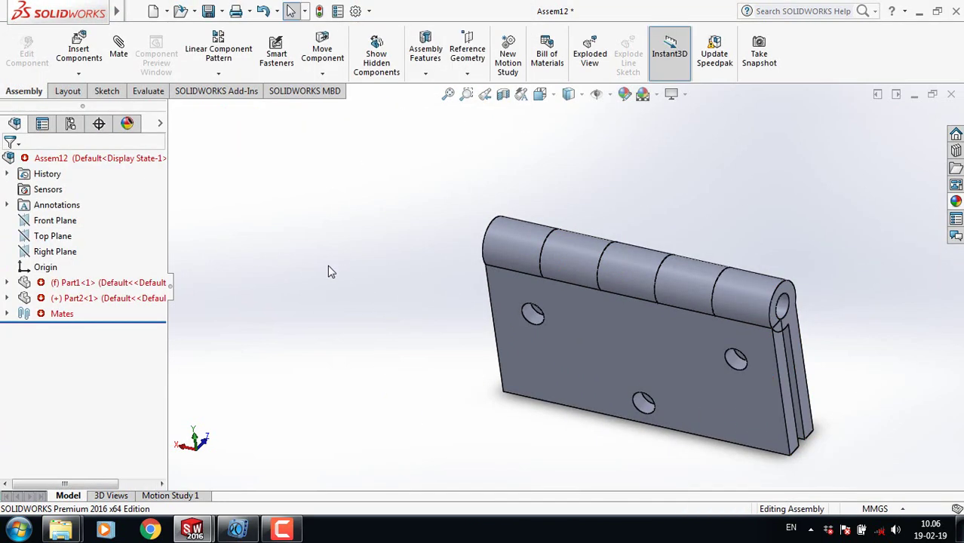
pyautogui.press('z')
pyautogui.moveTo(830, 361); pyautogui.dragTo(950, 334, button='middle')
pyautogui.moveTo(700, 368)
pyautogui.mouseDown(button='middle')
pyautogui.moveTo(740, 395)
pyautogui.moveTo(709, 403)
pyautogui.moveTo(672, 388)
pyautogui.moveTo(724, 377)
pyautogui.moveTo(717, 423)
pyautogui.moveTo(679, 426)
pyautogui.moveTo(695, 403)
pyautogui.moveTo(685, 405)
pyautogui.mouseUp(button='middle')
pyautogui.scroll(-2, 743, 338)
pyautogui.scroll(-1, 743, 338)
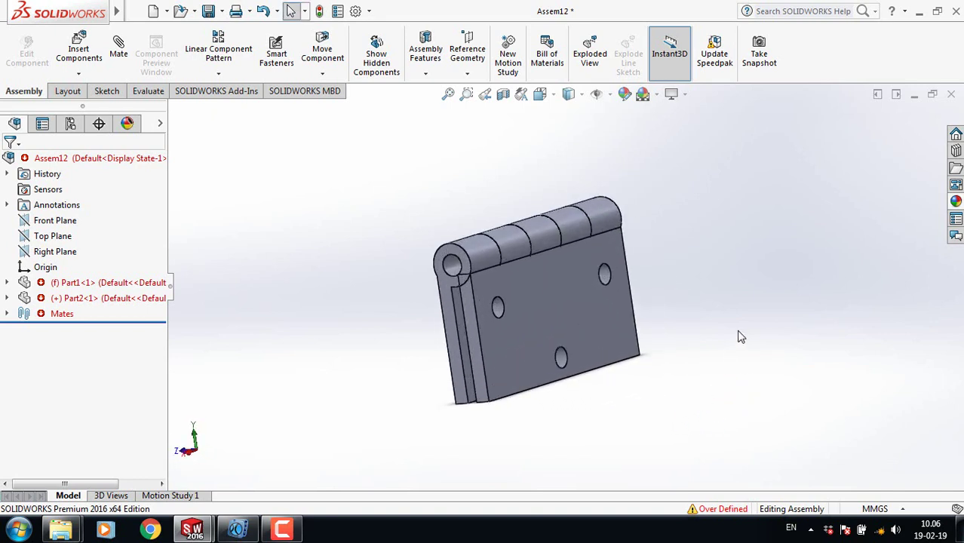
pyautogui.scroll(-1, 729, 330)
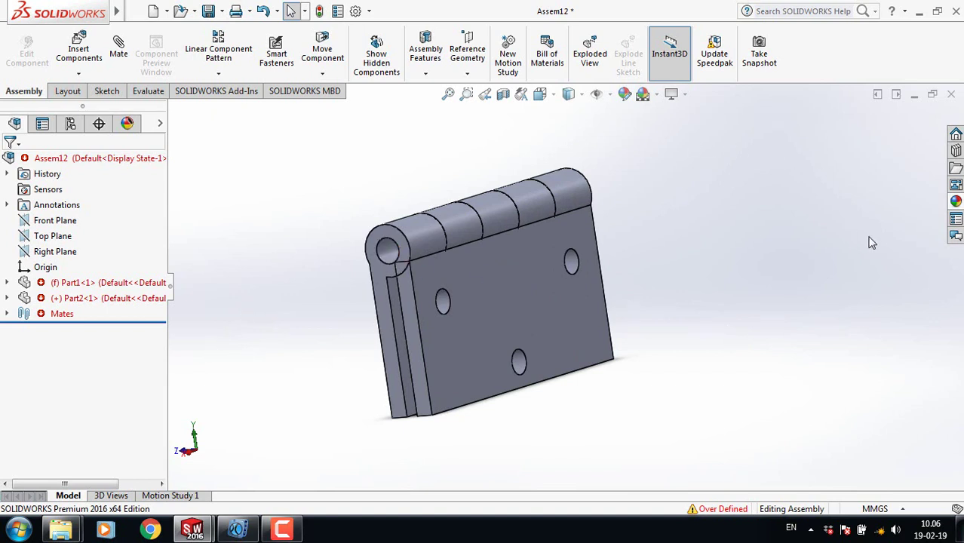
# Try to apply the polished aluminum appearance from the metal library to Part2's large plate face.
pyautogui.click(956, 202)
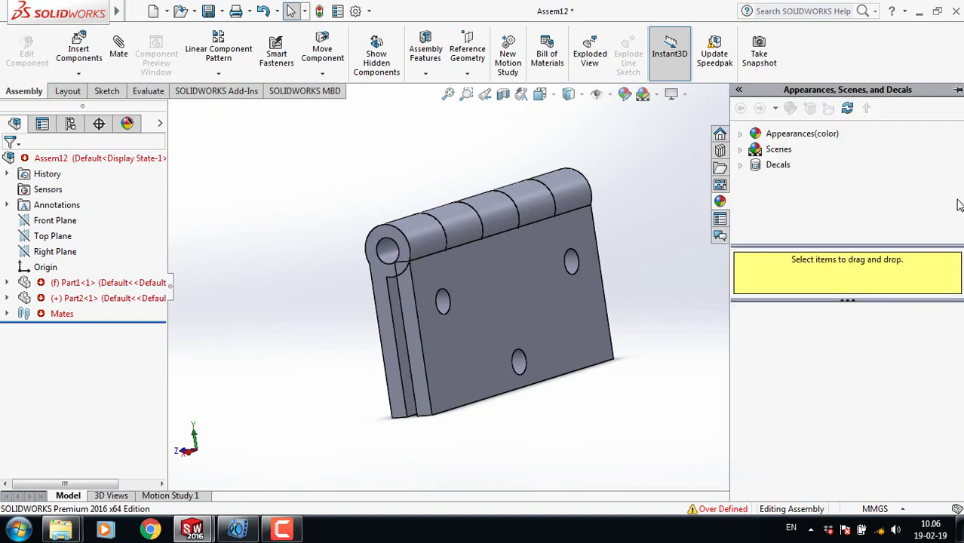
pyautogui.click(741, 134)
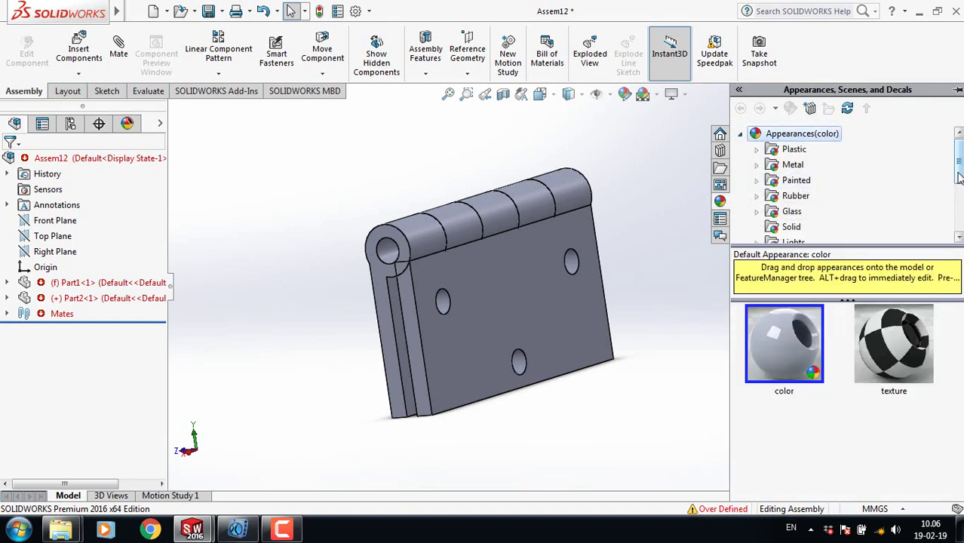
pyautogui.click(757, 165)
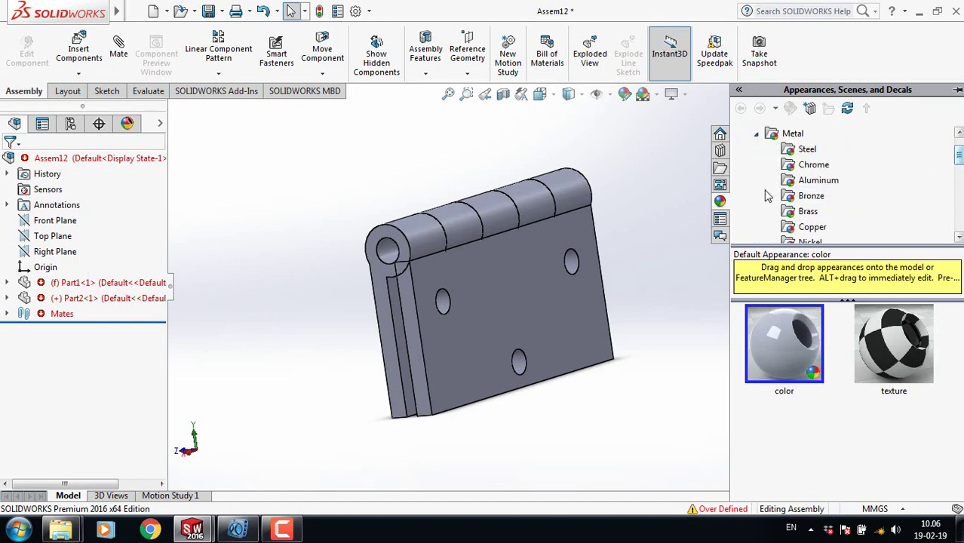
pyautogui.click(812, 183)
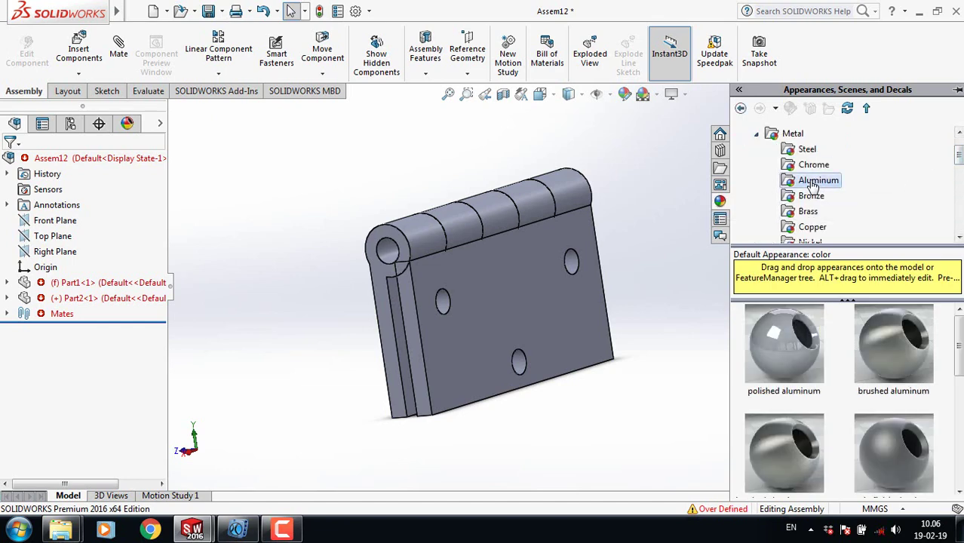
pyautogui.moveTo(807, 366); pyautogui.dragTo(540, 302)
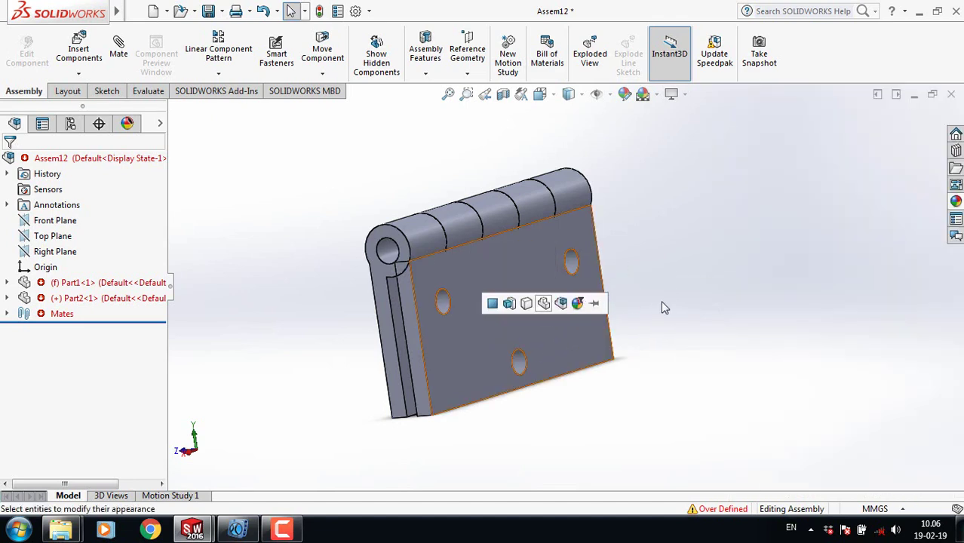
# Apply a dark gray color with RGB 64, 64, 64 to both Part2 and Part1 at component level.
pyautogui.click(624, 95)
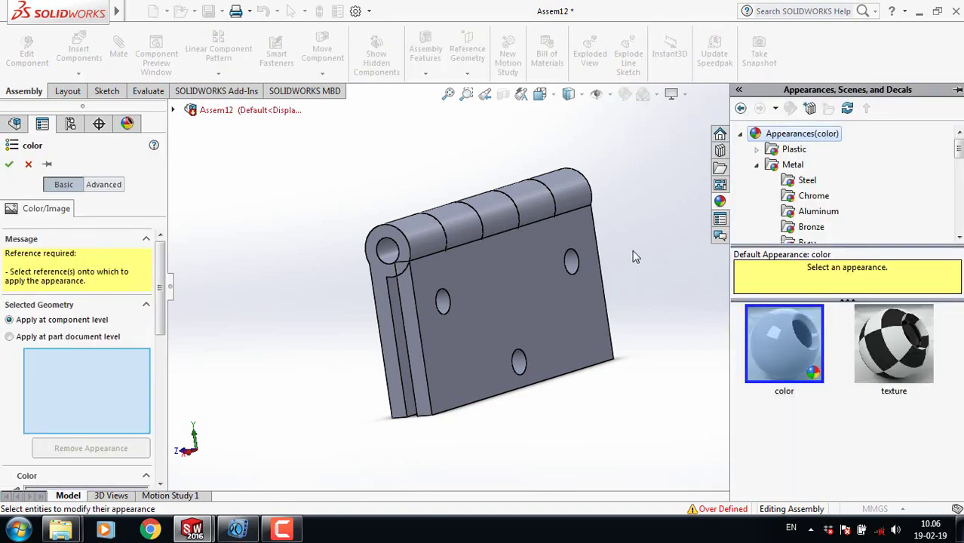
pyautogui.click(777, 353)
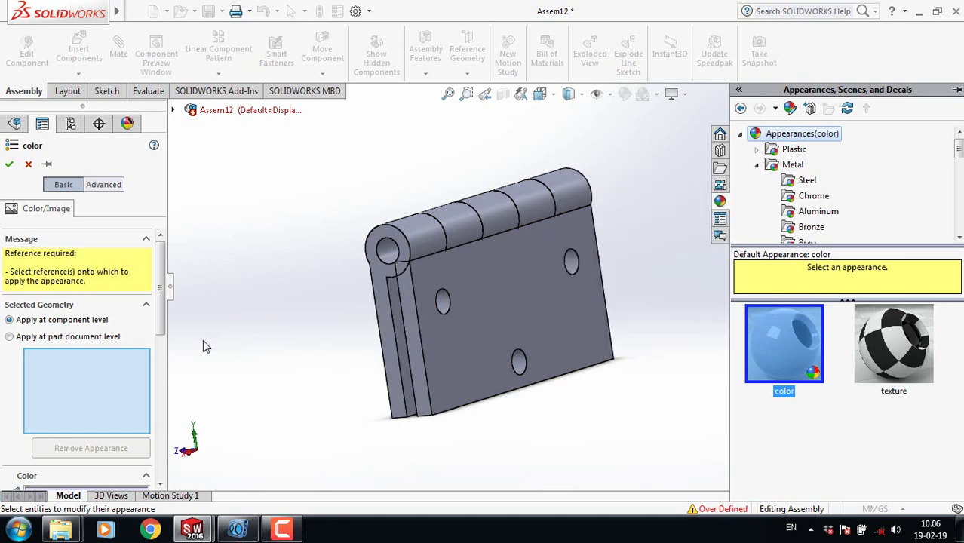
pyautogui.scroll(-2, 162, 321)
pyautogui.scroll(-3, 165, 353)
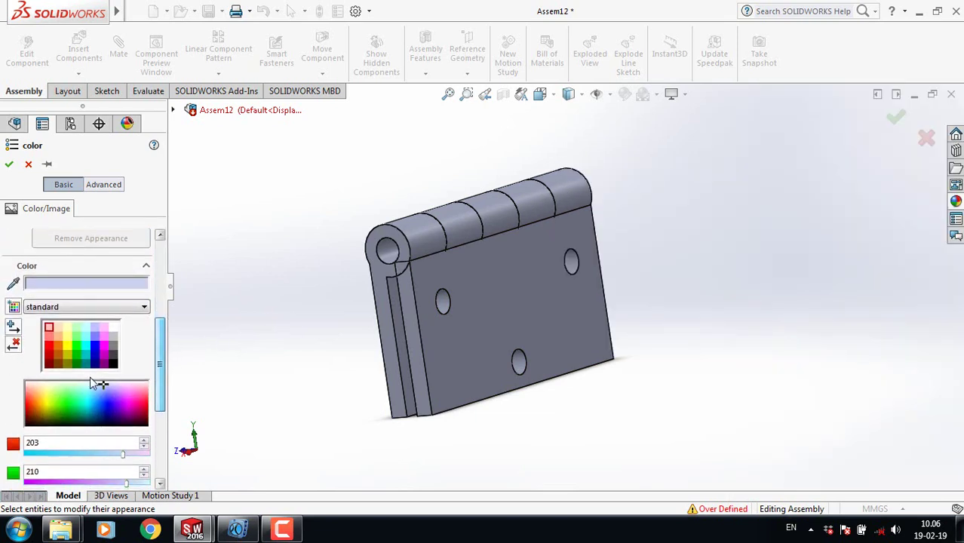
pyautogui.click(49, 351)
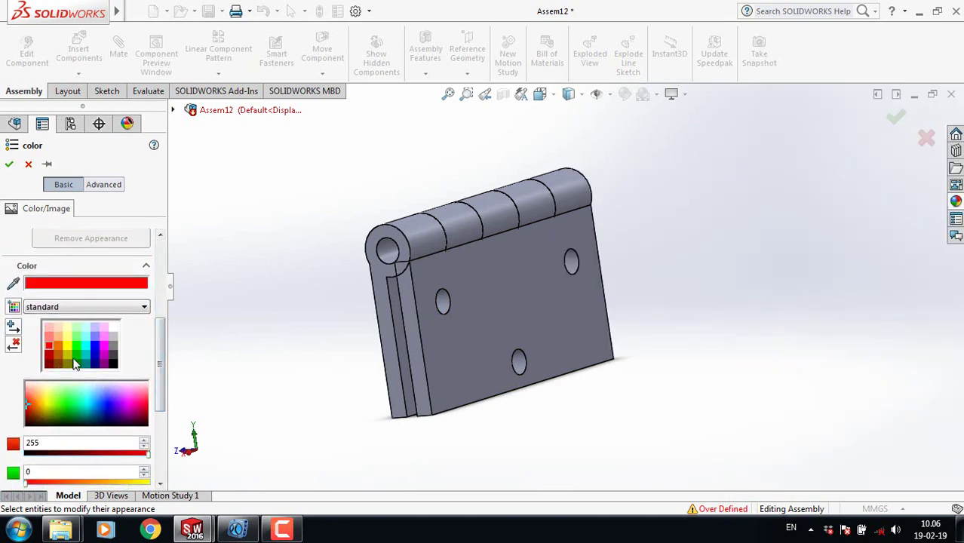
pyautogui.click(114, 361)
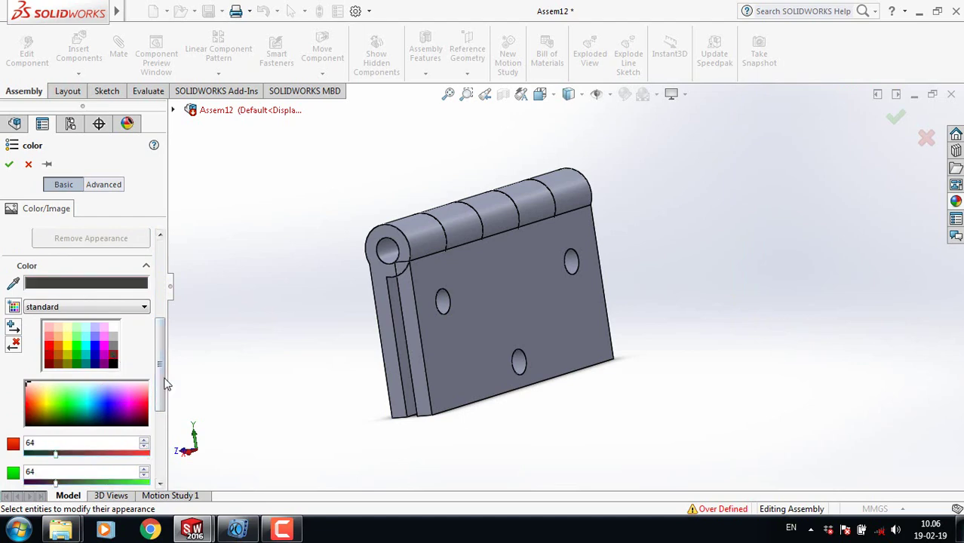
pyautogui.click(462, 335)
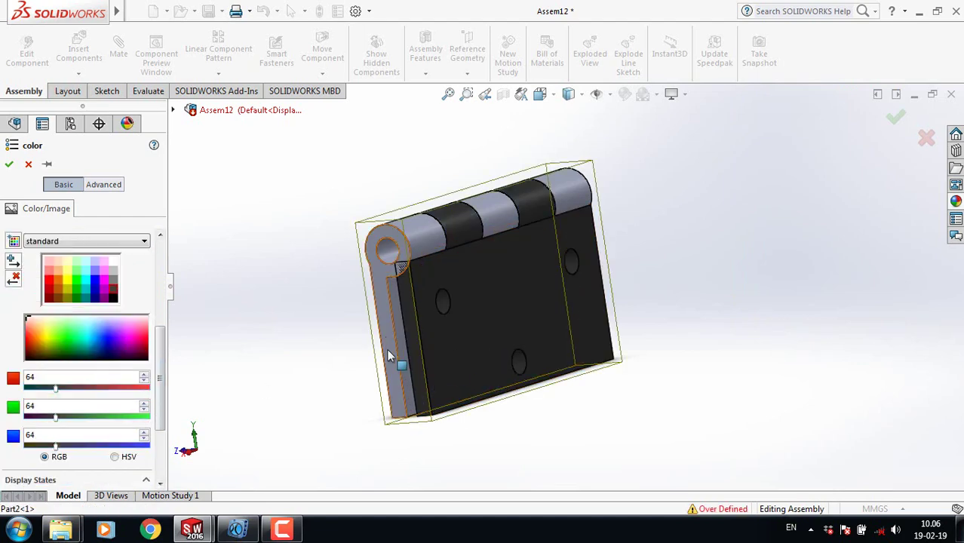
pyautogui.click(386, 326)
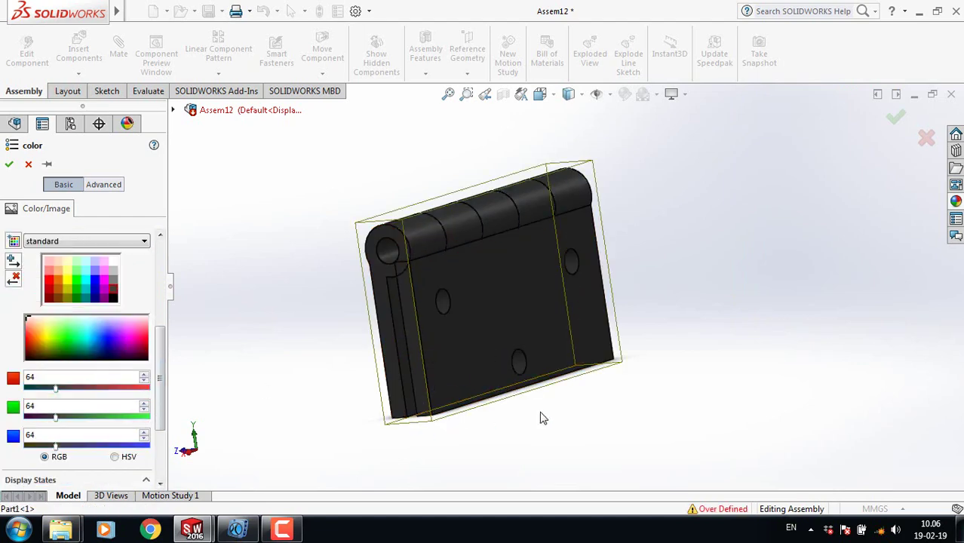
pyautogui.click(9, 166)
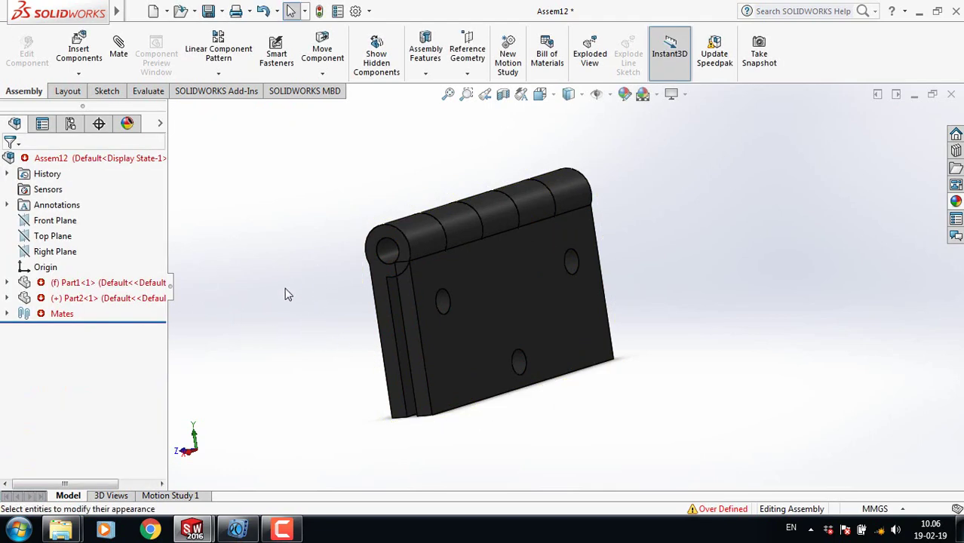
pyautogui.moveTo(295, 316); pyautogui.dragTo(292, 307, button='middle')
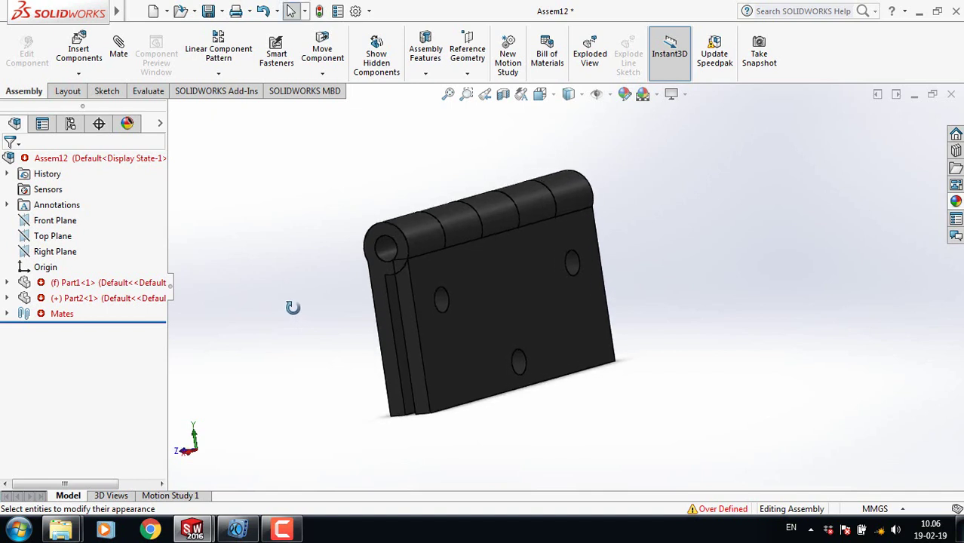